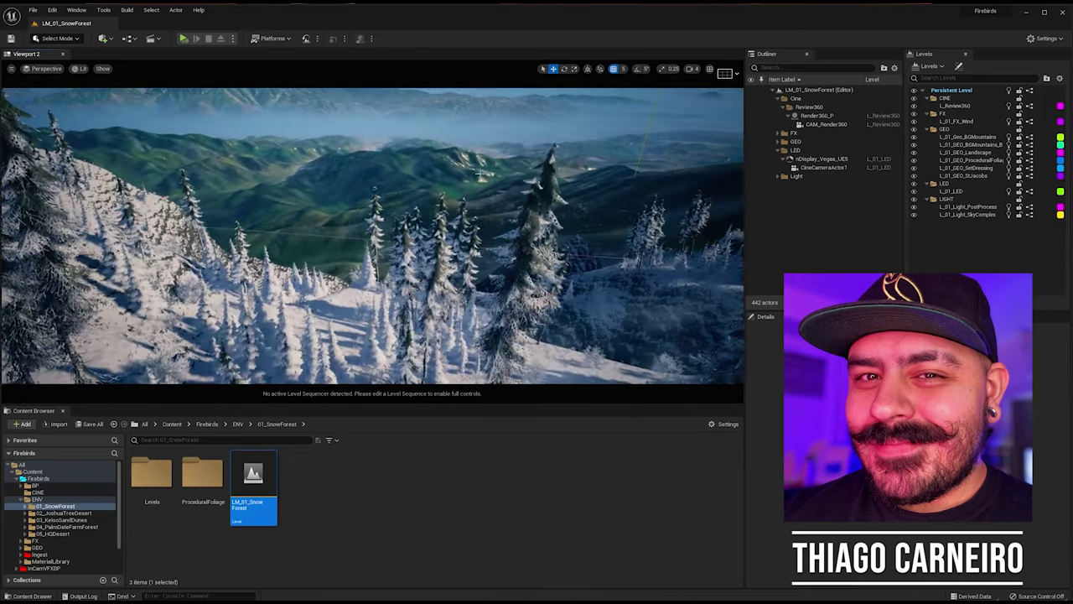
Step: Raise the level viewport camera speed to 7 and look over the StJacobMountain mesh in its editor
left_click(691, 69)
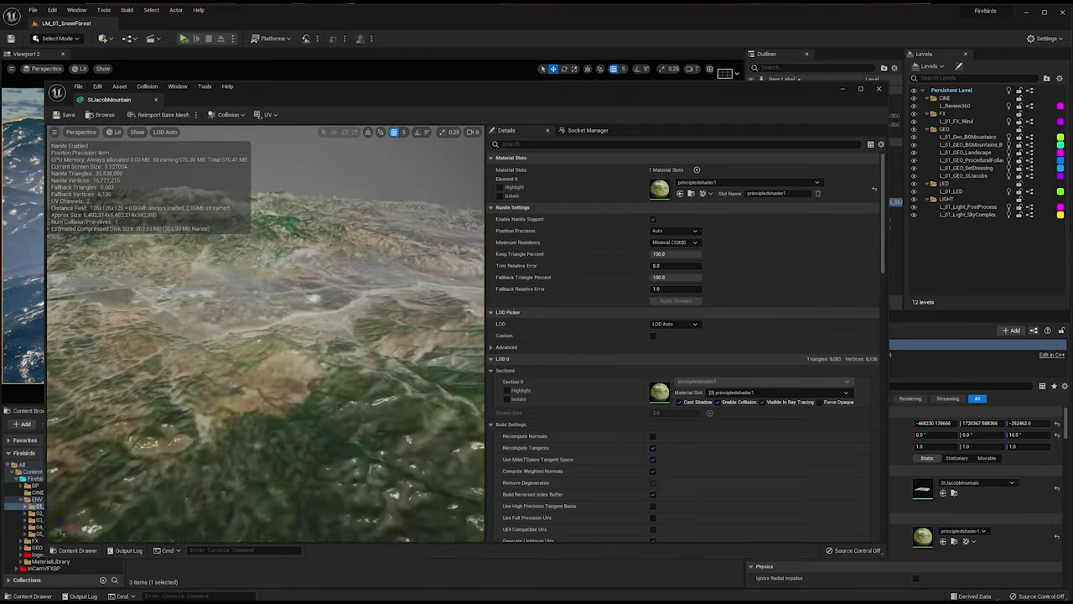
mouse_move(266, 335)
right_mouse_down()
mouse_move(361, 403)
mouse_move(390, 336)
mouse_move(285, 377)
mouse_move(327, 390)
mouse_move(273, 348)
right_mouse_up()
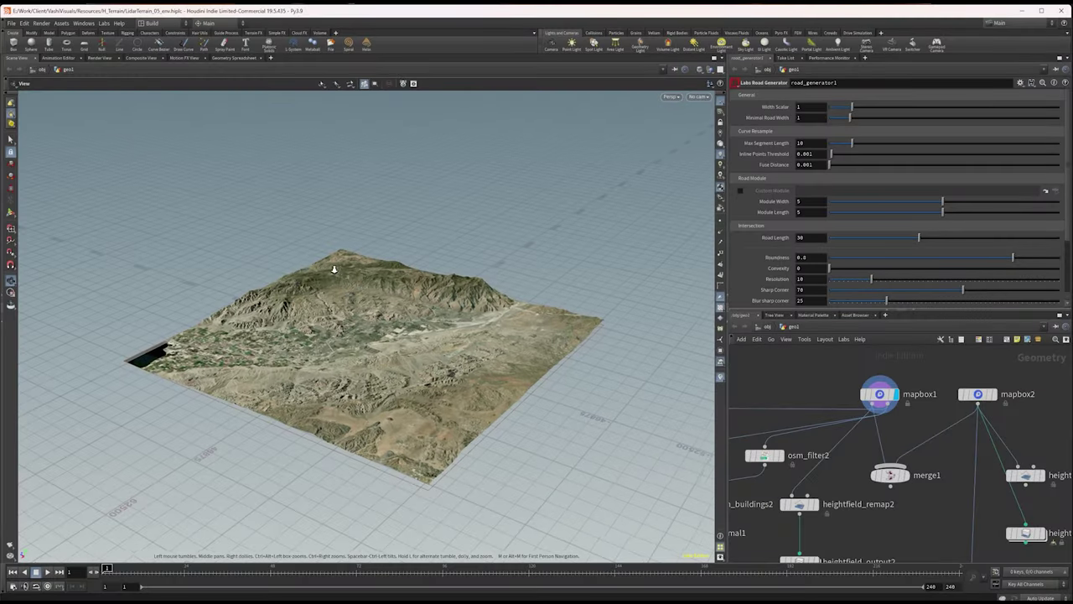
Step: Switch to Houdini and view the mapbox1 satellite terrain from above
right_click_drag(334, 269, 343, 232)
left_click_drag(342, 233, 394, 264)
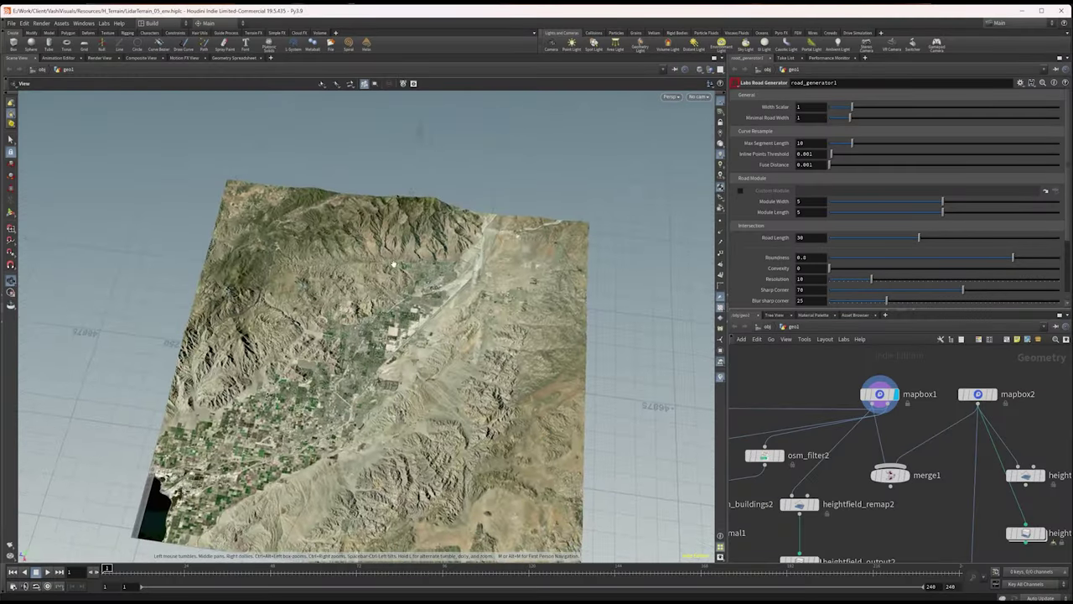
right_click_drag(394, 264, 411, 374)
key("shift+w")
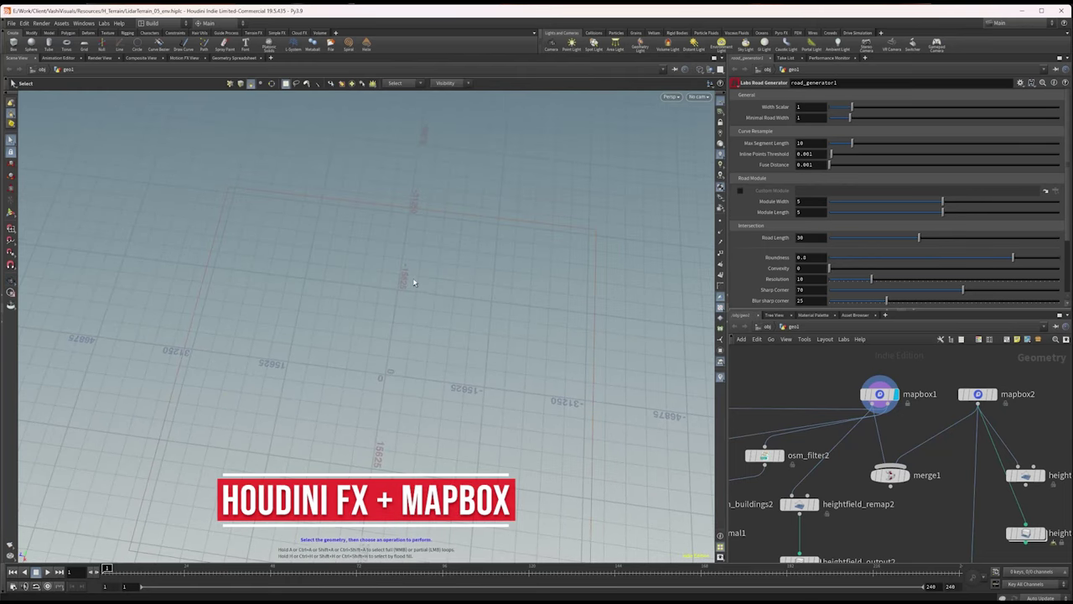
right_click(487, 218)
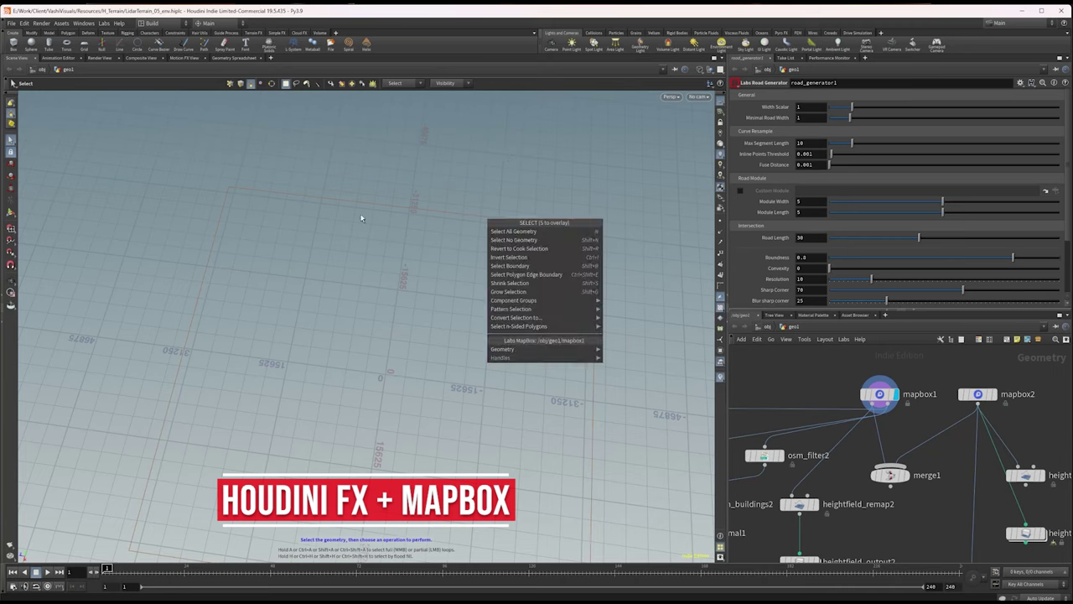
left_click(361, 218)
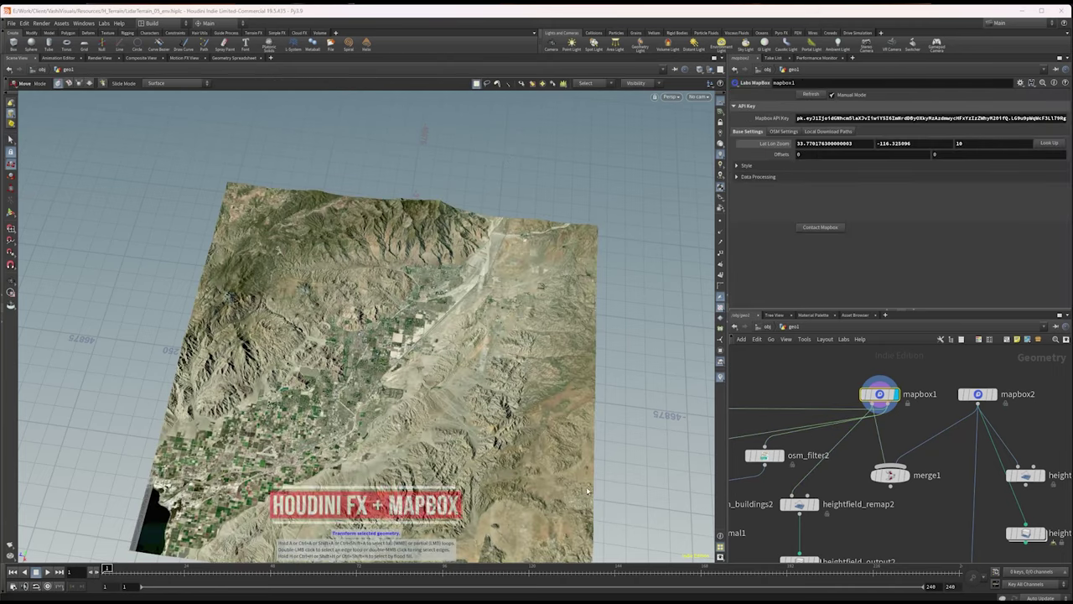
Step: Examine the mapbox1 terrain from its mountain ranges across the valley to the lake edge
left_click_drag(567, 430, 544, 397, "alt")
right_click_drag(543, 398, 687, 286, "alt")
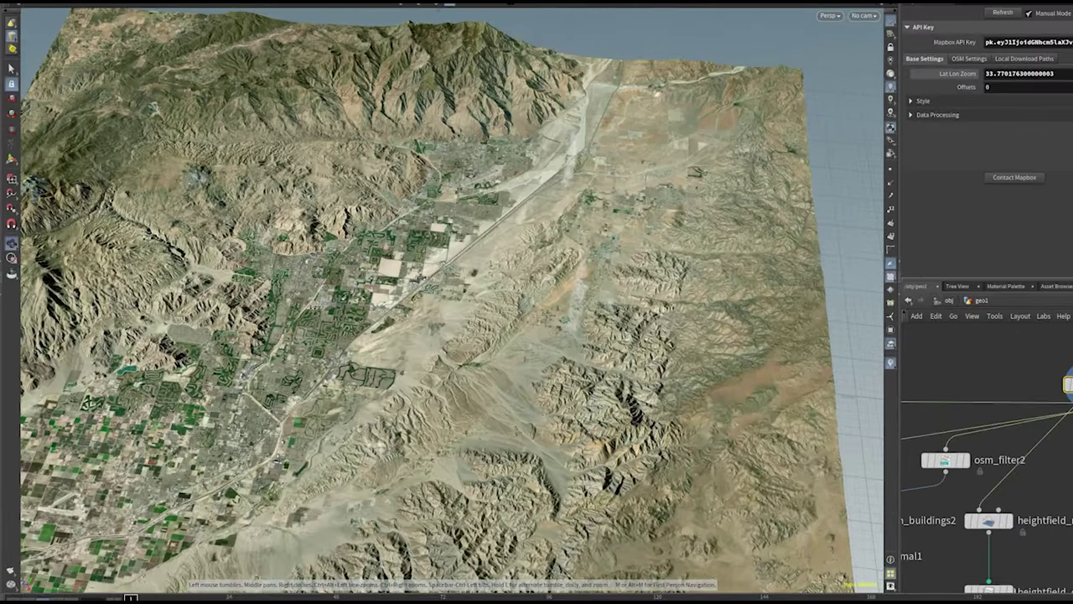
middle_click_drag(168, 536, 774, 5, "alt")
middle_click_drag(698, 41, 342, 342, "alt")
left_click_drag(342, 342, 502, 346, "alt")
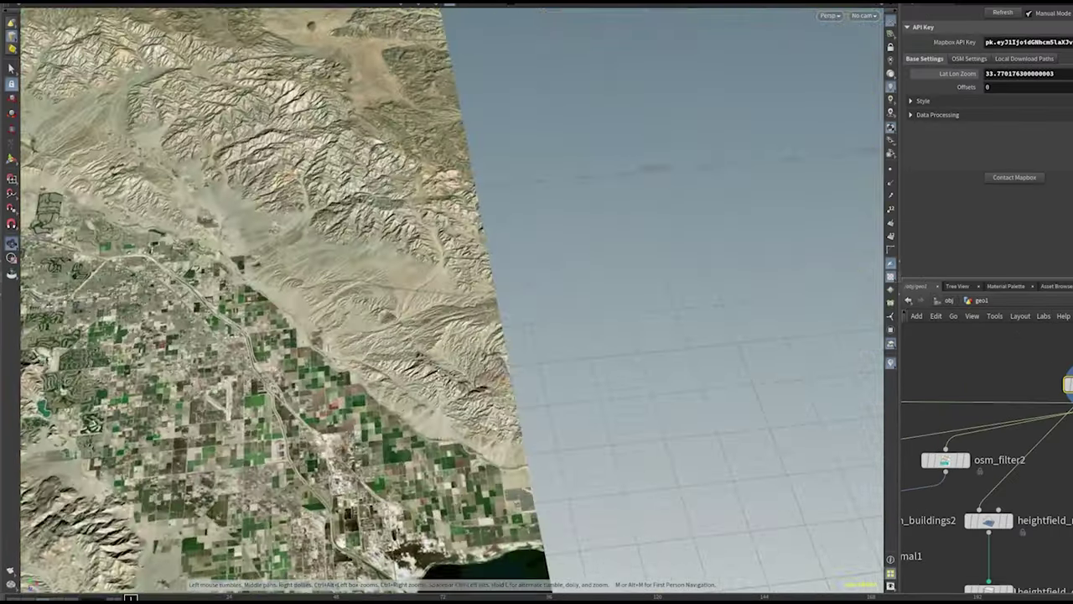
middle_click_drag(383, 400, 555, 232, "alt")
scroll(513, 213, "up", 2)
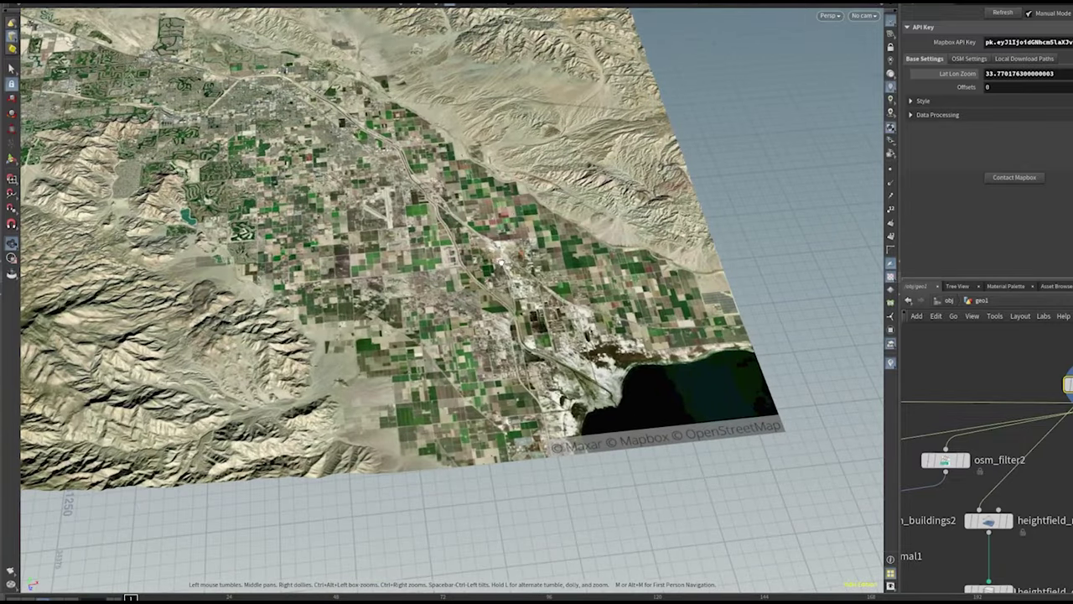
Step: Inspect the farmland, roads and urban areas of the mapbox1 terrain up close from several angles
left_click_drag(501, 262, 425, 228)
scroll(425, 228, "up", 5)
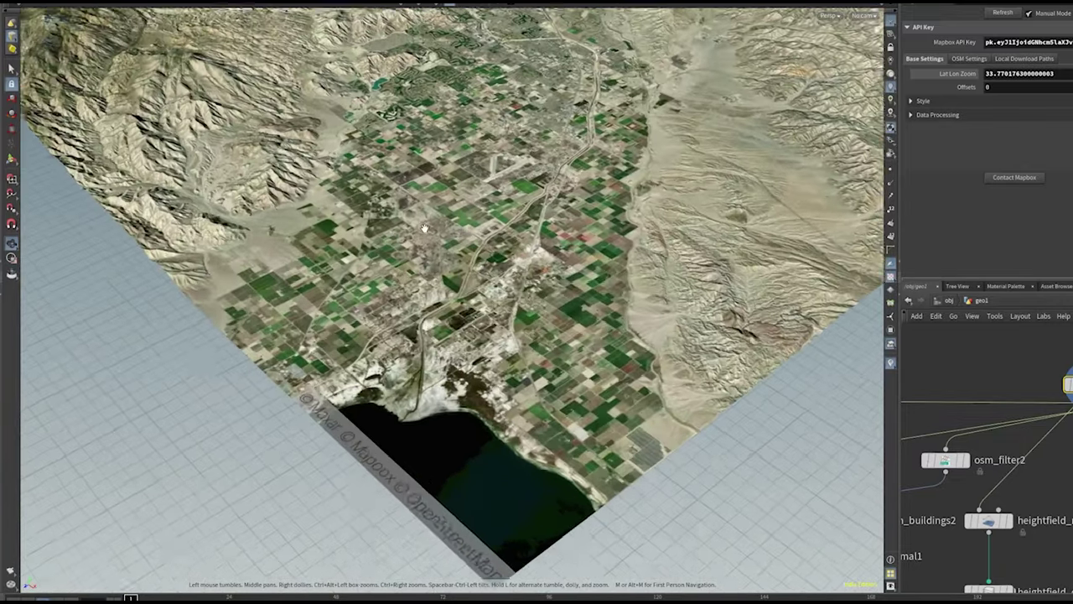
right_click_drag(425, 228, 432, 181)
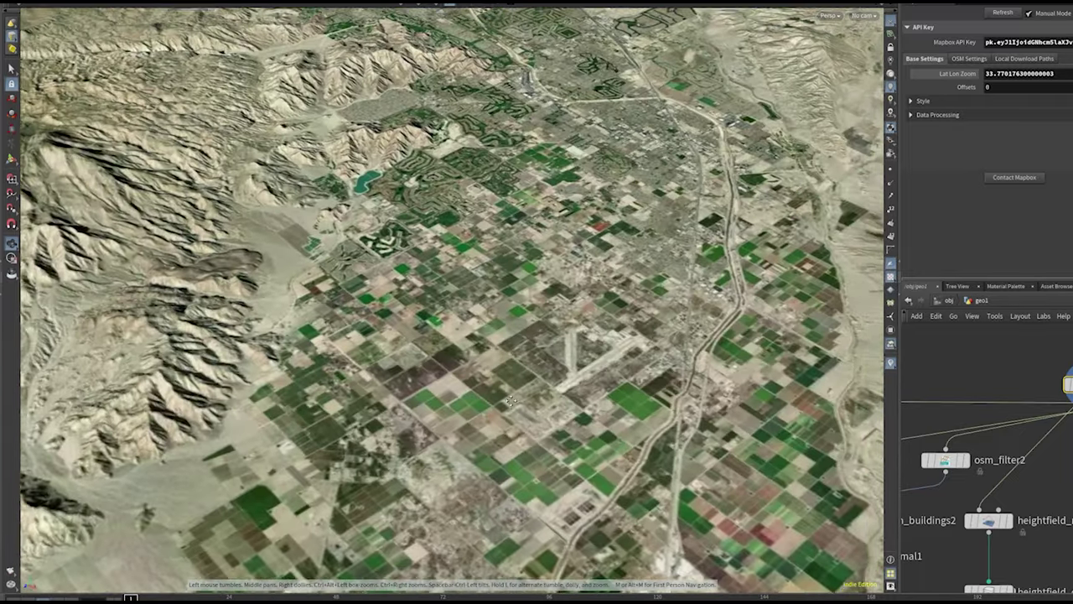
left_click_drag(411, 270, 381, 263)
left_click_drag(294, 235, 519, 259)
right_click_drag(519, 259, 496, 409)
left_click_drag(553, 193, 336, 157)
right_click_drag(336, 158, 271, 288)
left_click_drag(271, 288, 448, 165)
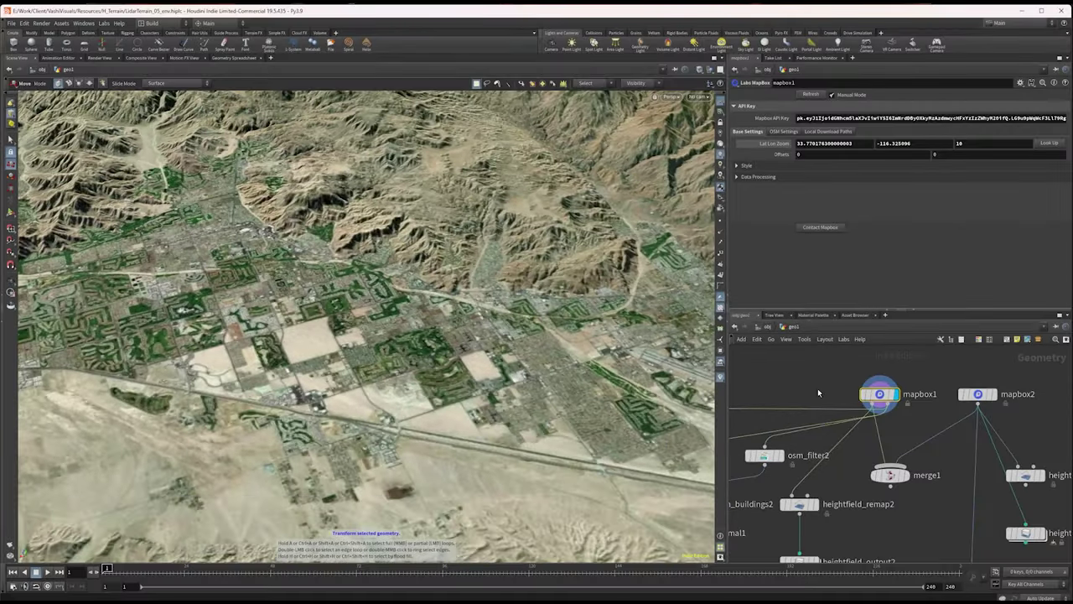
Step: Display the osm_filter2 node's output and inspect a neighbourhood of building footprints up close
middle_click_drag(813, 378, 920, 354)
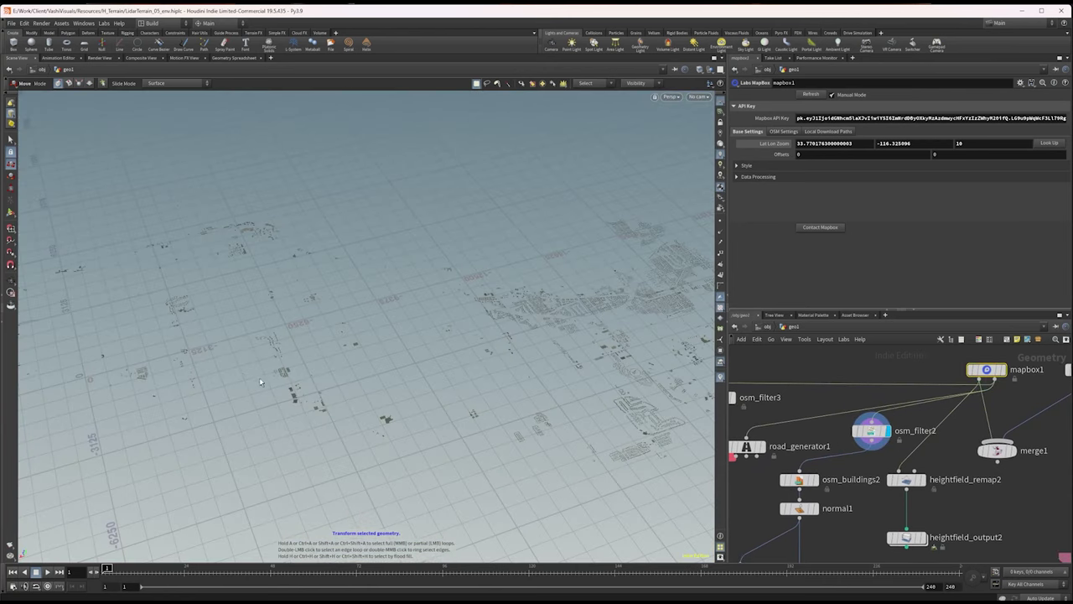
left_click_drag(327, 358, 402, 344, "alt")
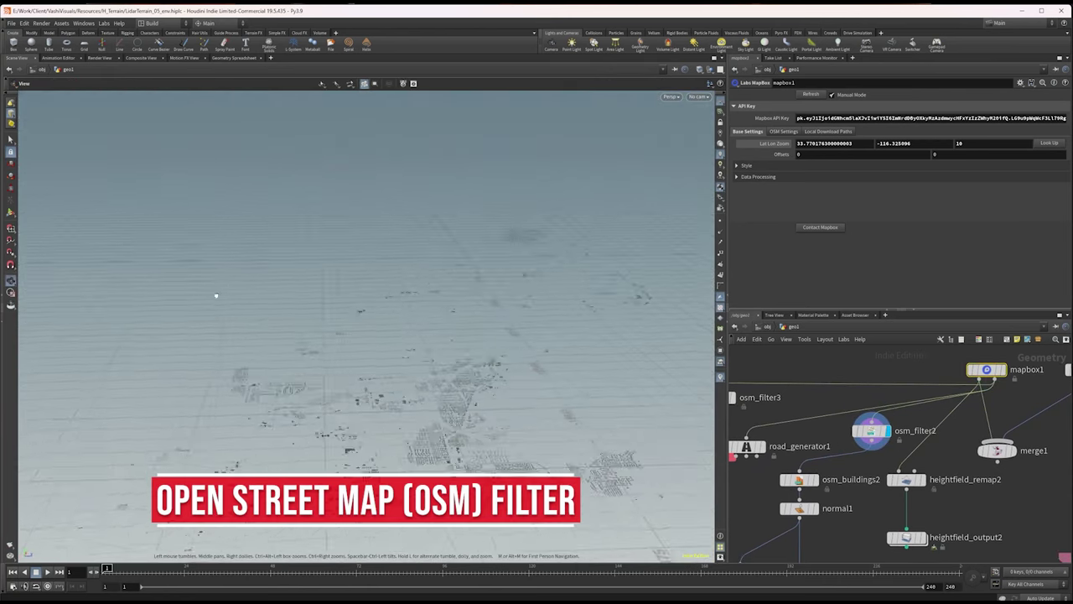
left_click_drag(217, 295, 390, 339)
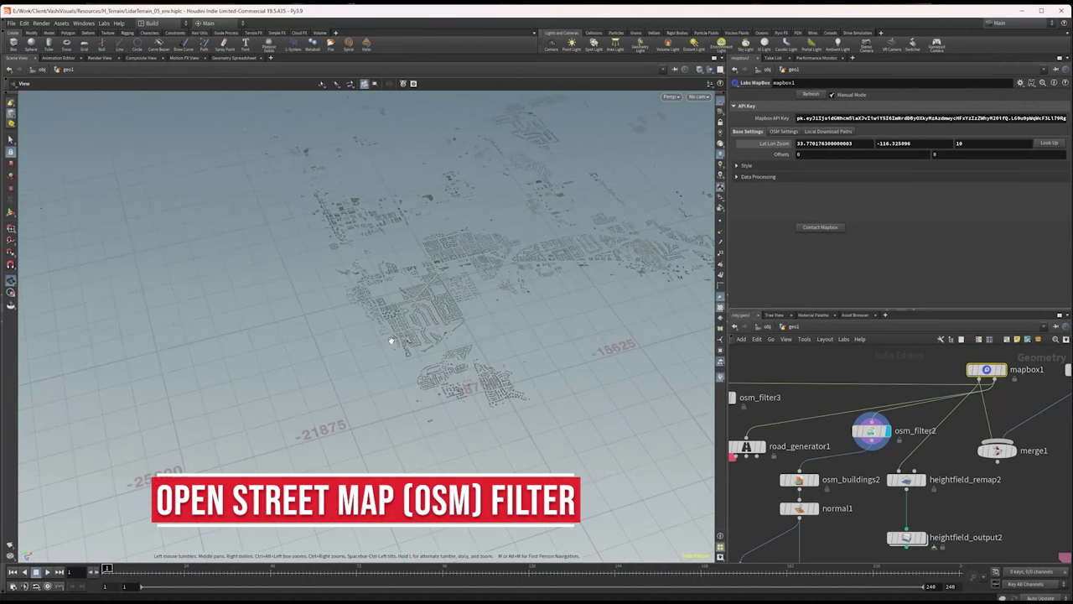
scroll(391, 340, "up", 10)
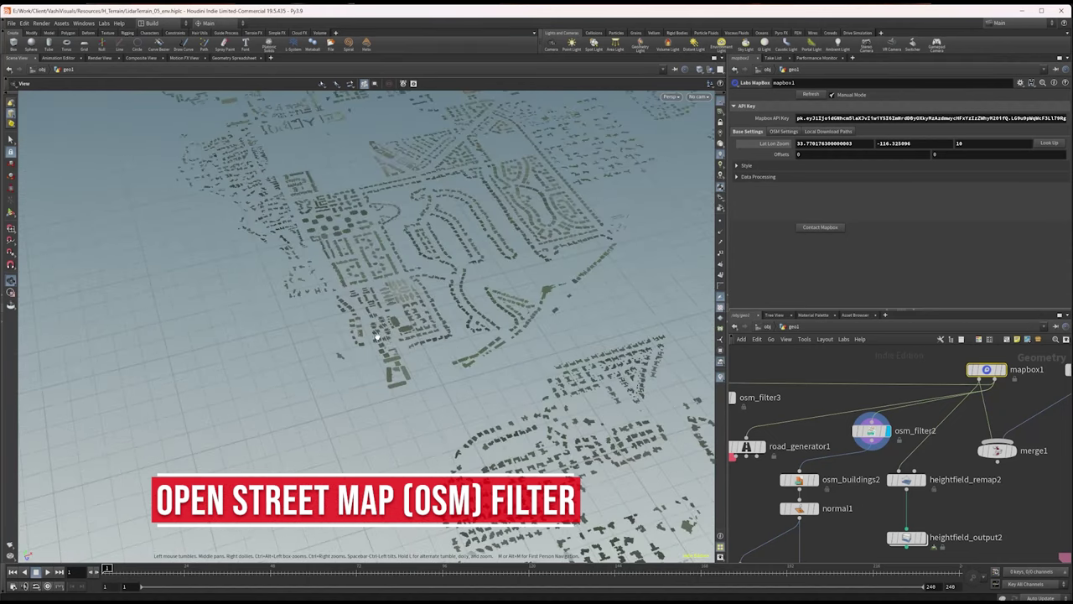
scroll(375, 336, "up", 5)
scroll(401, 353, "down", 6)
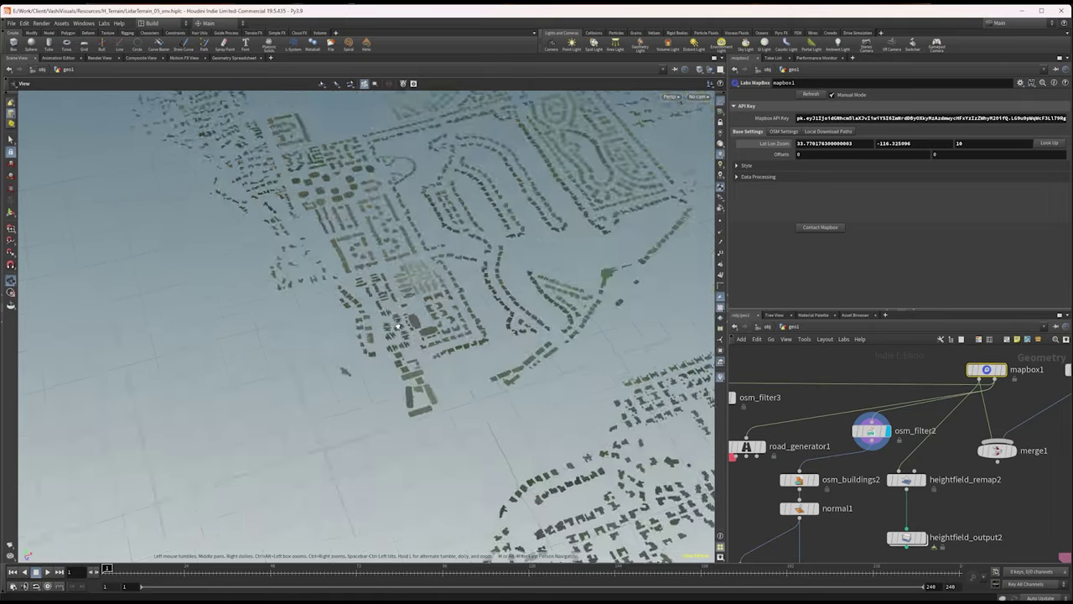
Step: Examine how the osm_filter2 building footprints are distributed across the wider region
left_click_drag(398, 326, 617, 273)
middle_click_drag(168, 327, 377, 323)
scroll(323, 319, "down", 5)
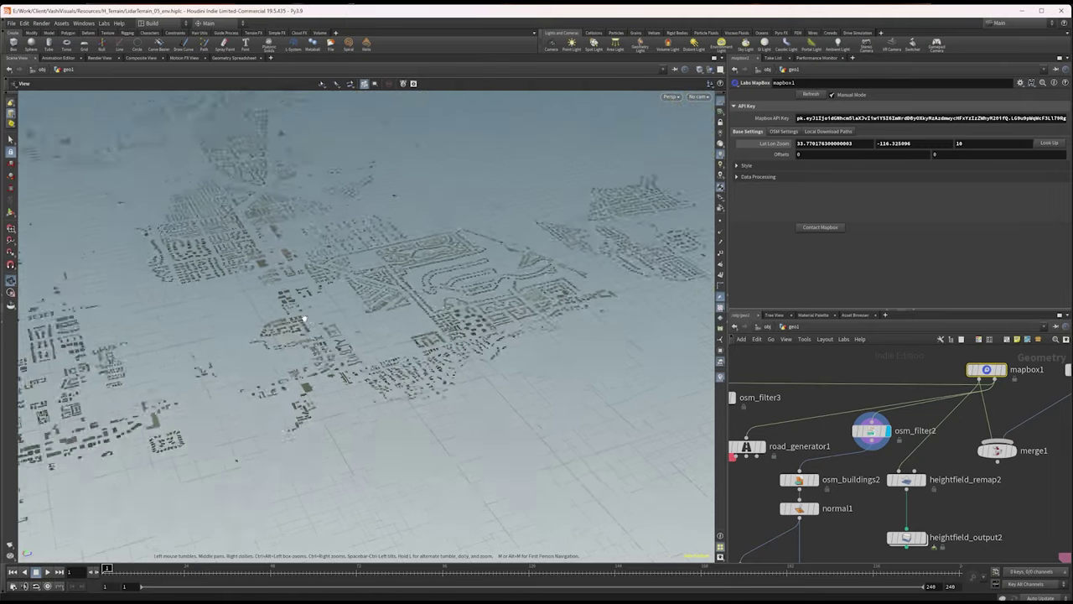
left_click_drag(304, 319, 240, 354)
middle_click_drag(421, 175, 474, 482)
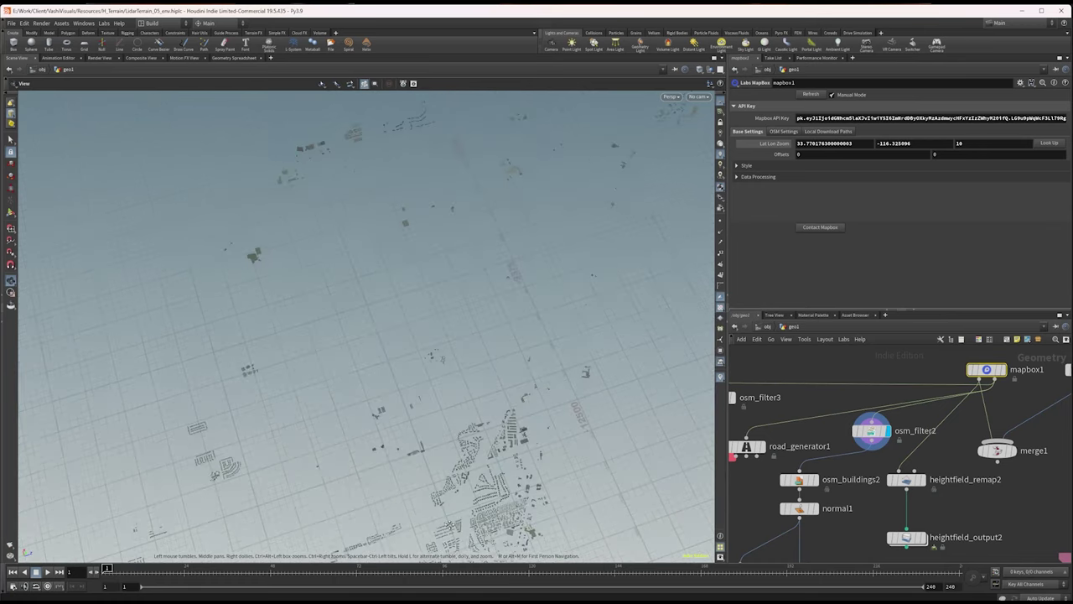
left_click_drag(473, 482, 404, 374)
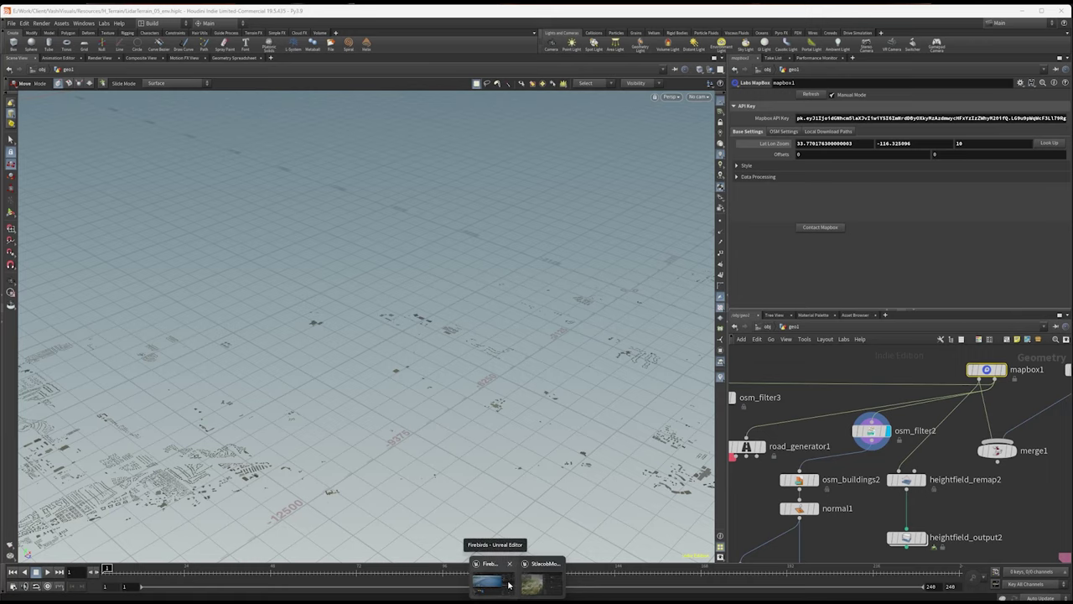
Step: Switch to Unreal Editor, close the StJacobMountain mesh editor and recall viewport bookmark 1 in the snow forest level
left_click(509, 584)
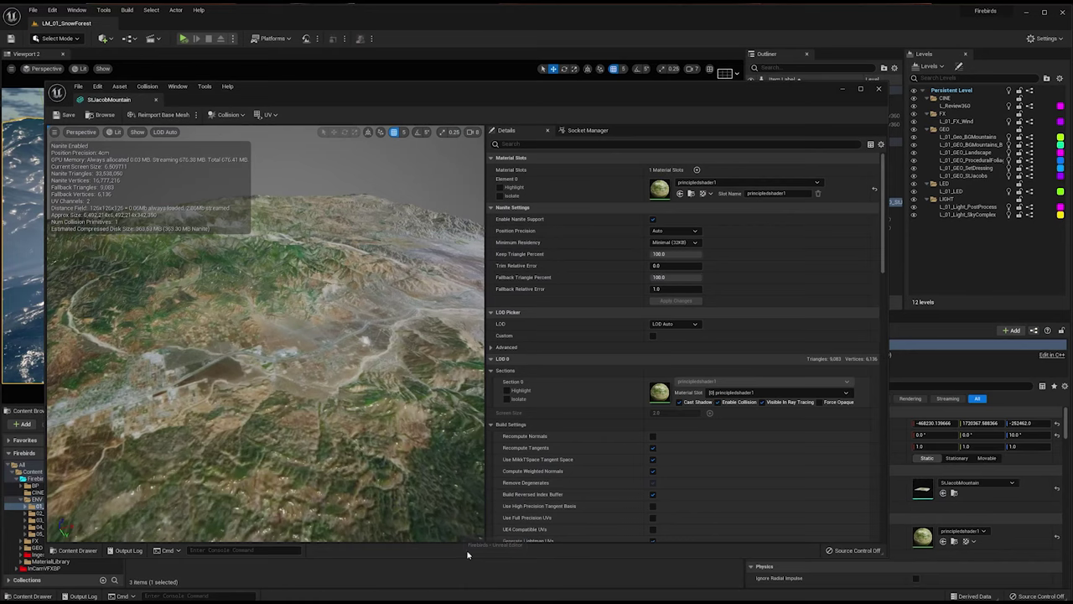
left_click(878, 89)
right_click_drag(536, 299, 335, 297)
key("1")
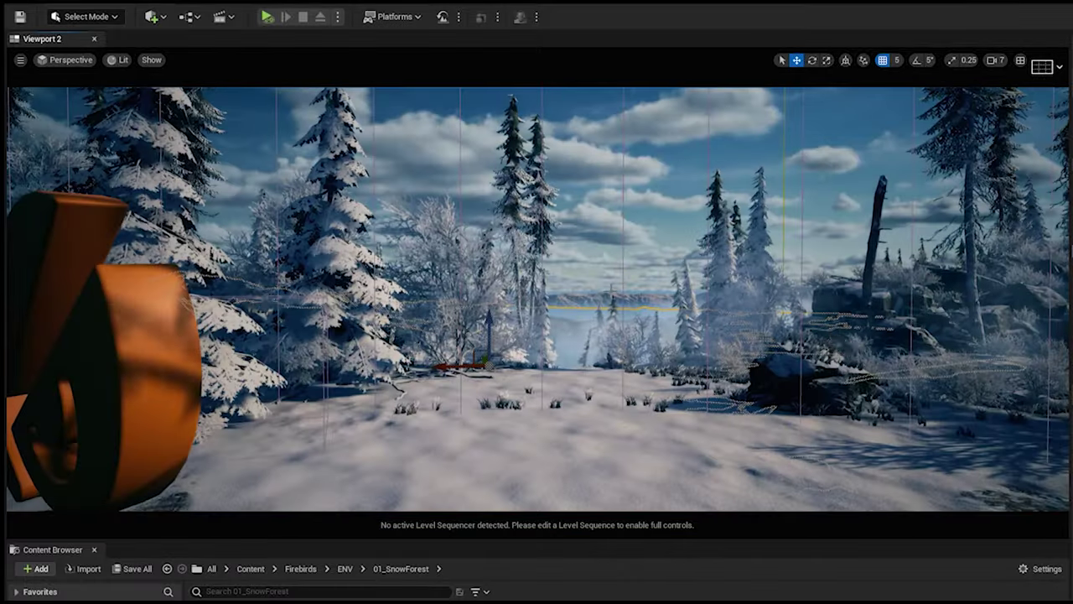
Step: Look around the snow forest clearing and the orange logo object in the level viewport
key("w")
right_click_drag(536, 298, 470, 361)
key("Escape")
right_click_drag(536, 298, 419, 293)
key("1")
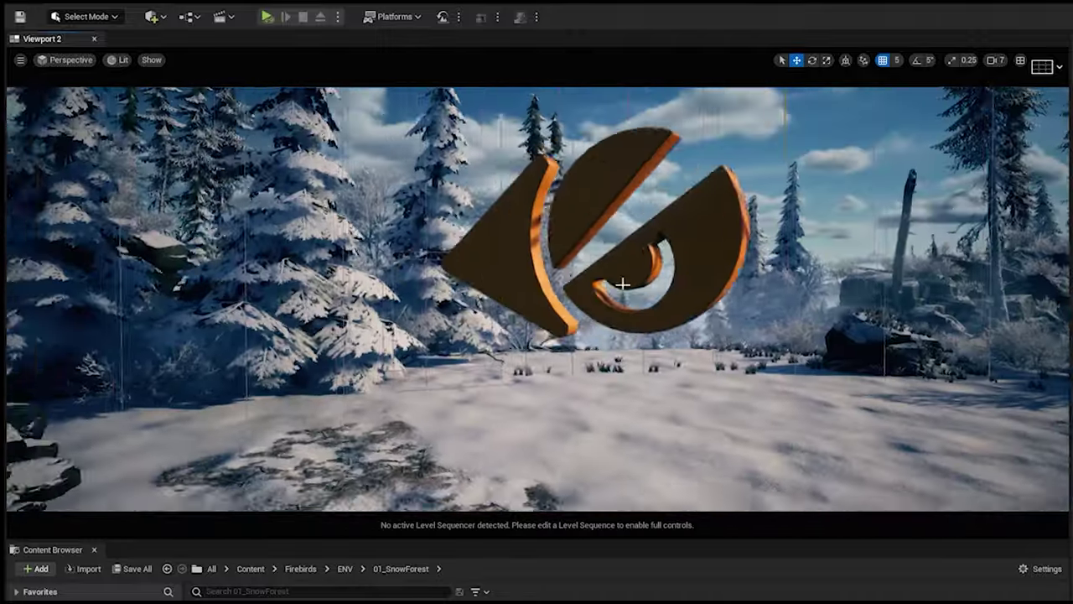
right_click_drag(536, 299, 671, 218)
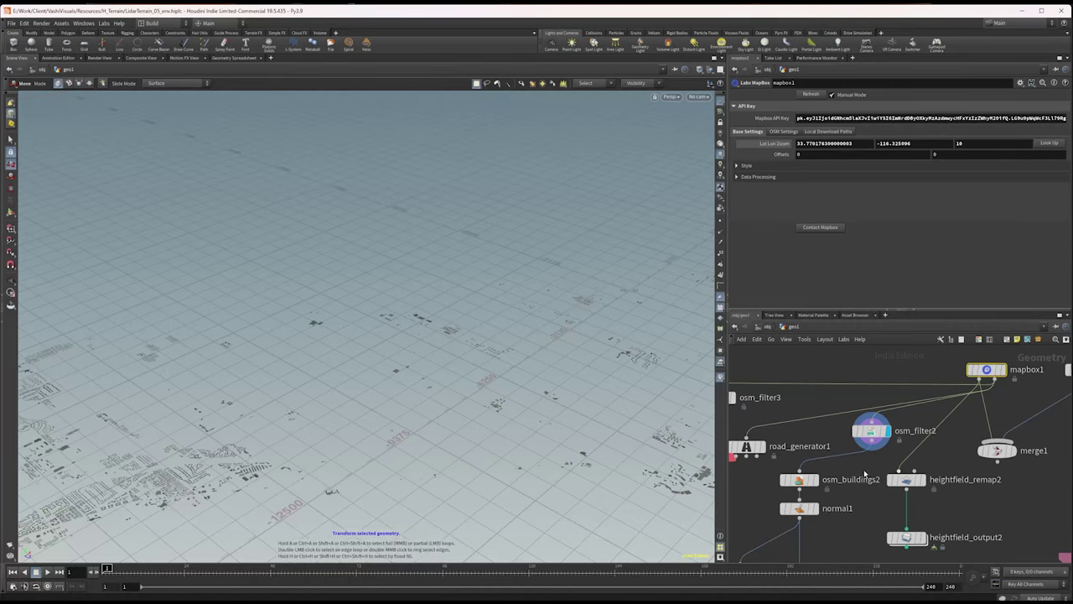
Step: Switch to Houdini, display the osm_filter3 node's output and inspect its street and block outlines up close
middle_click_drag(789, 400, 889, 394)
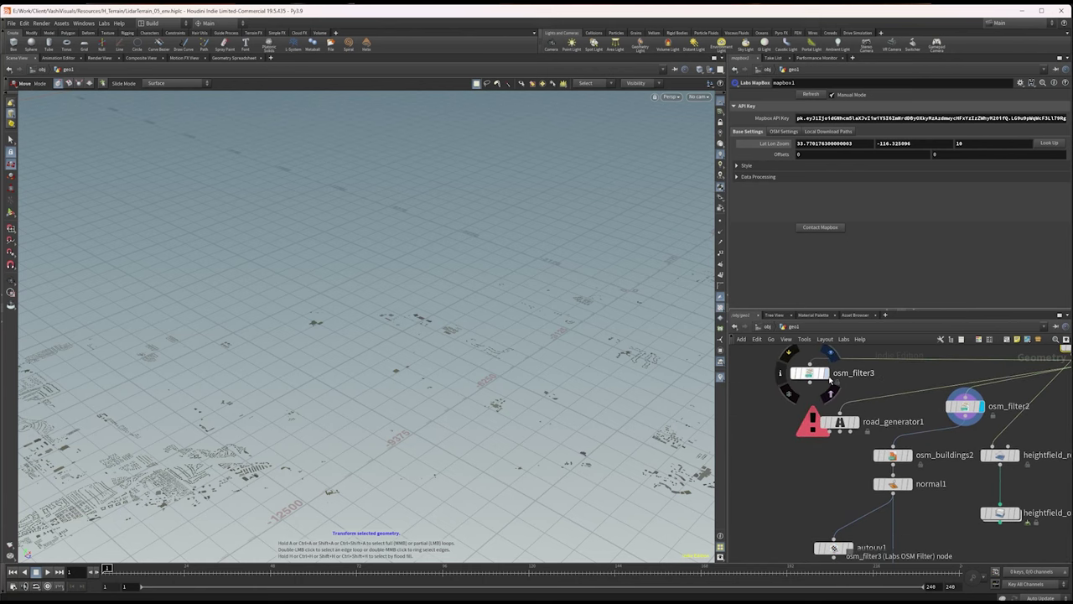
left_click_drag(392, 359, 568, 374, "alt")
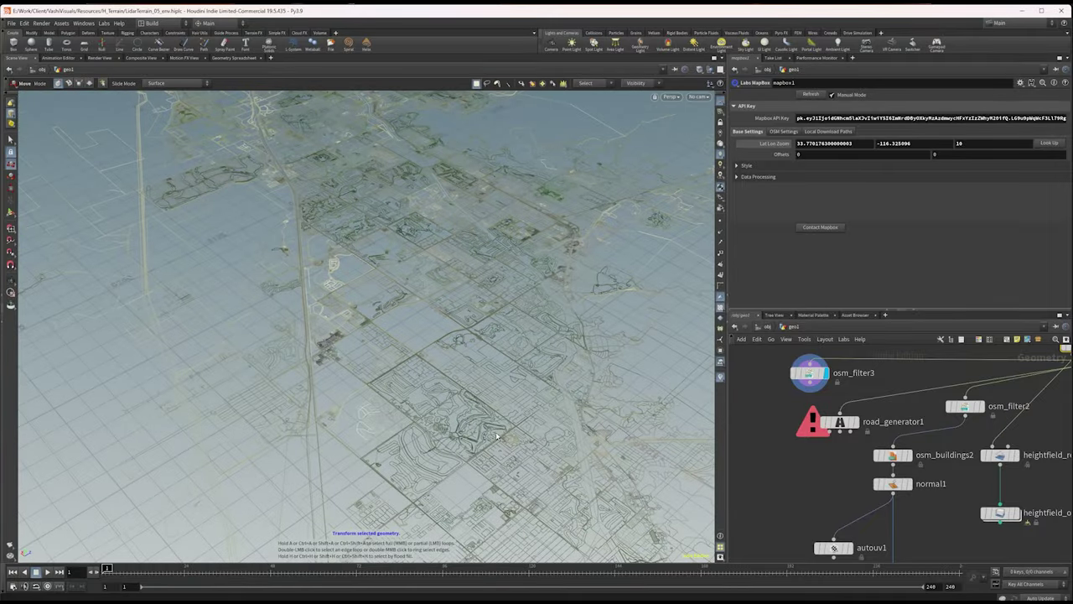
left_click_drag(345, 370, 558, 335, "alt")
scroll(296, 377, "up", 5)
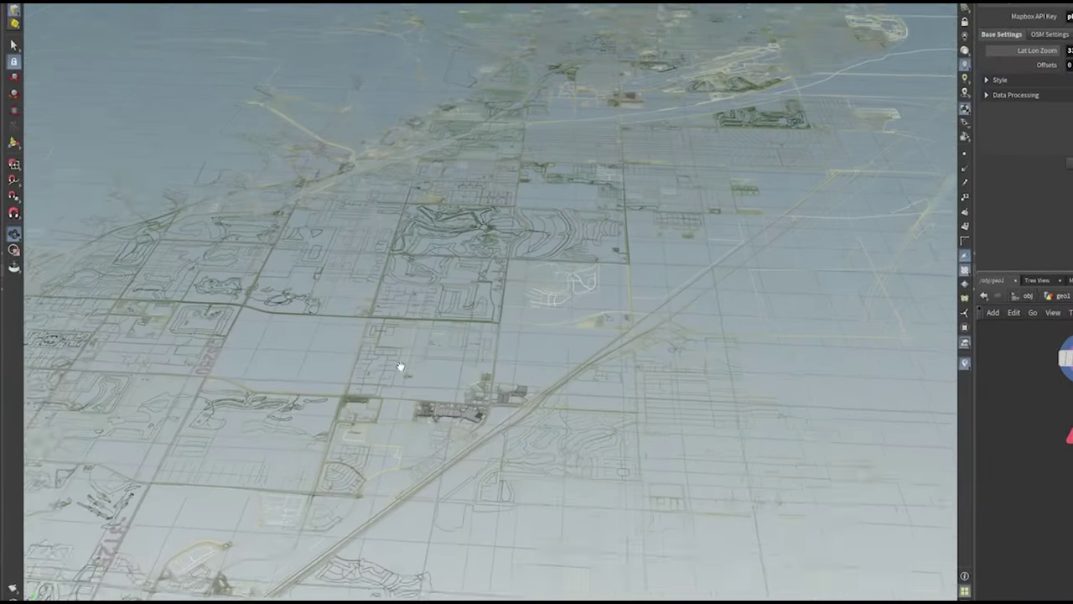
scroll(340, 415, "up", 5)
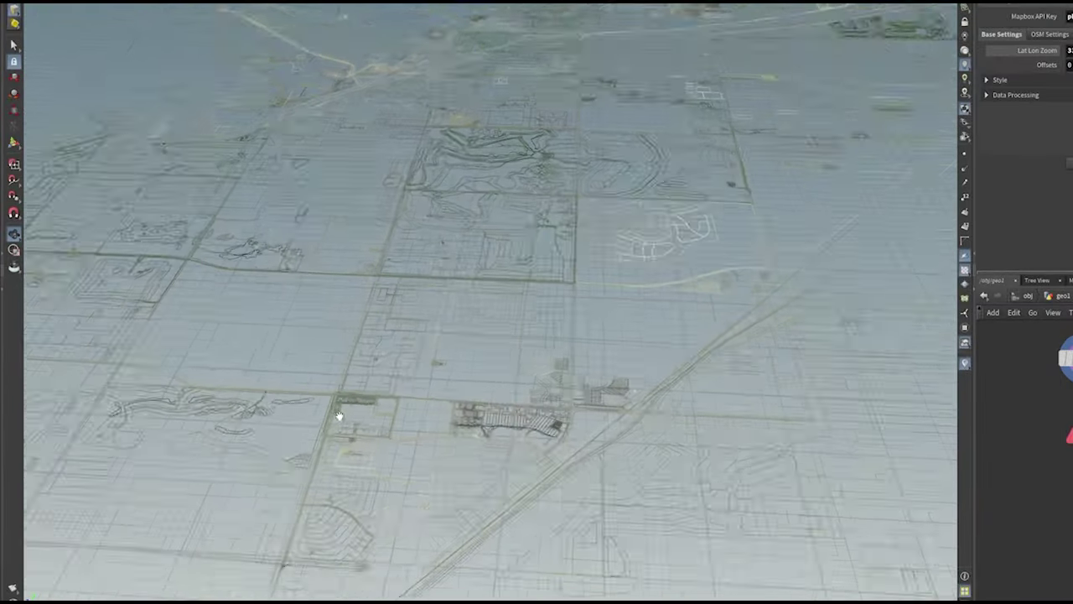
scroll(364, 389, "up", 8)
scroll(333, 425, "up", 6)
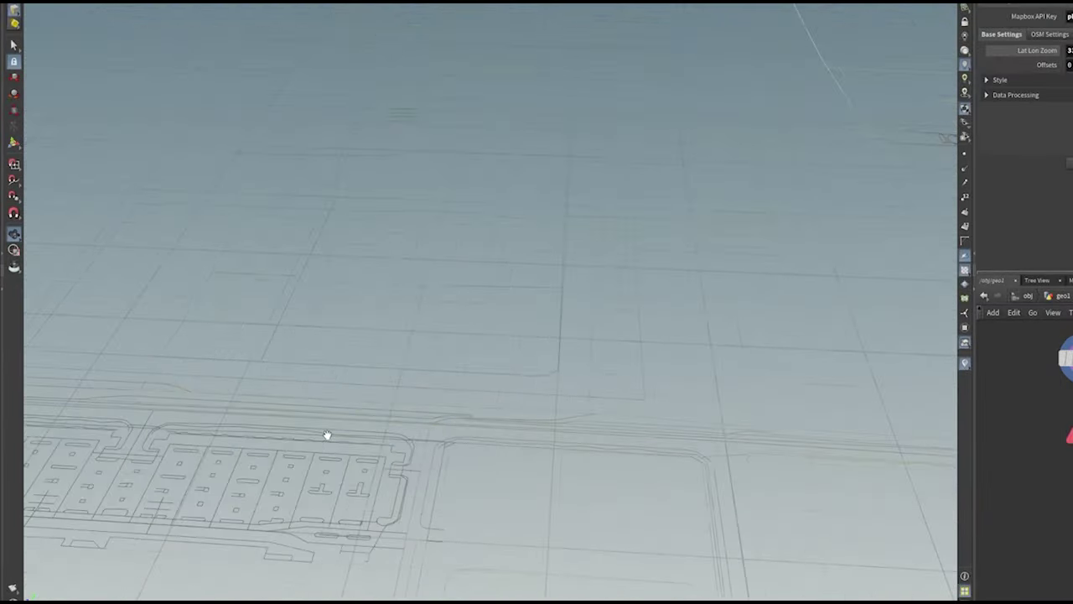
left_click_drag(300, 516, 143, 445)
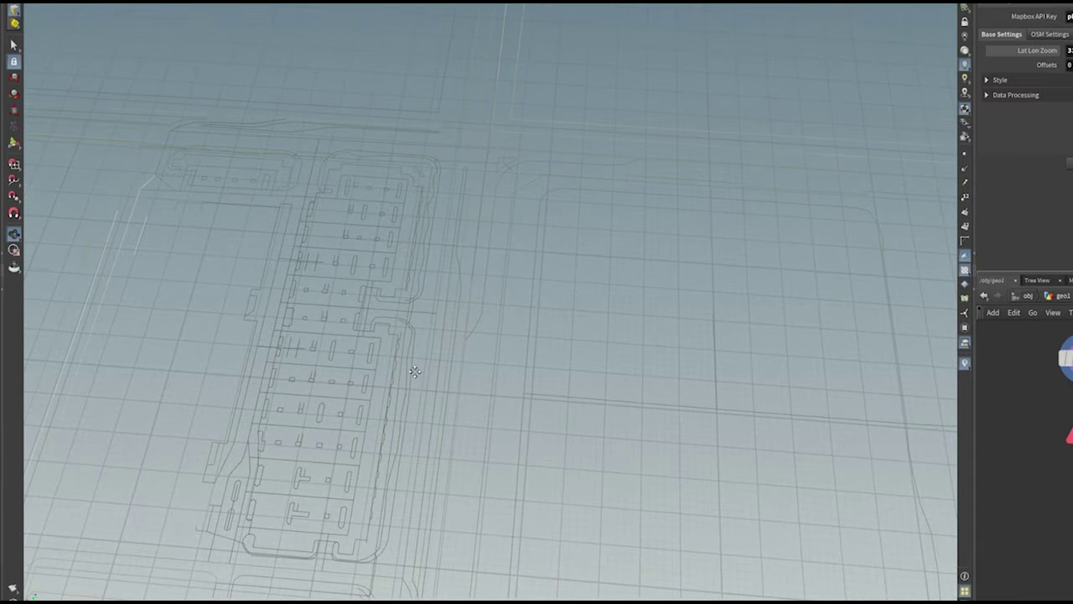
Step: Examine the osm_filter3 map lines over the whole region, from the street grid to the outer edges
scroll(414, 372, "down", 10)
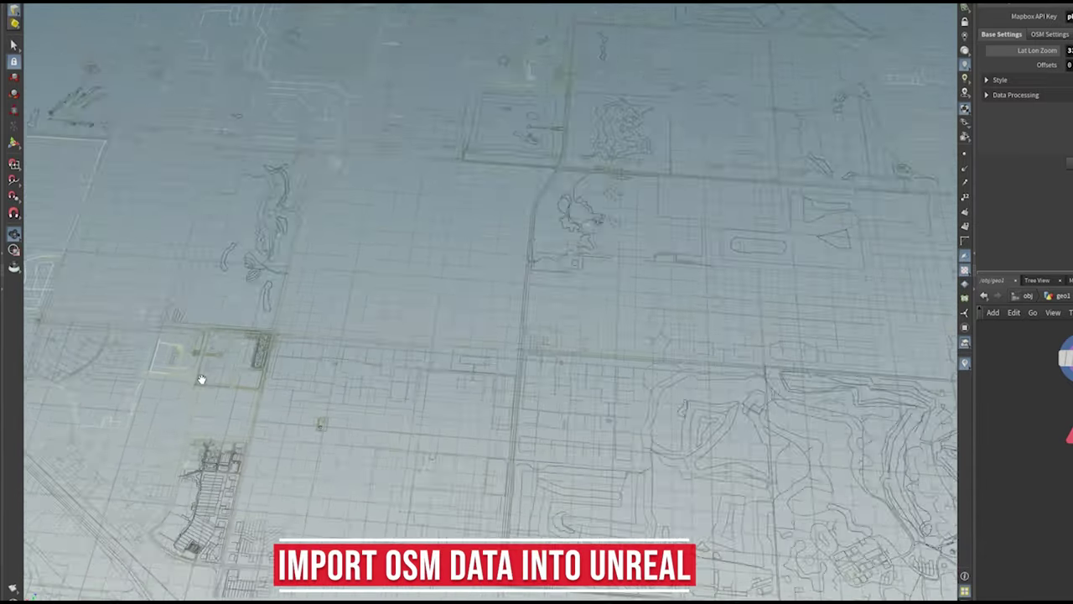
scroll(201, 379, "down", 10)
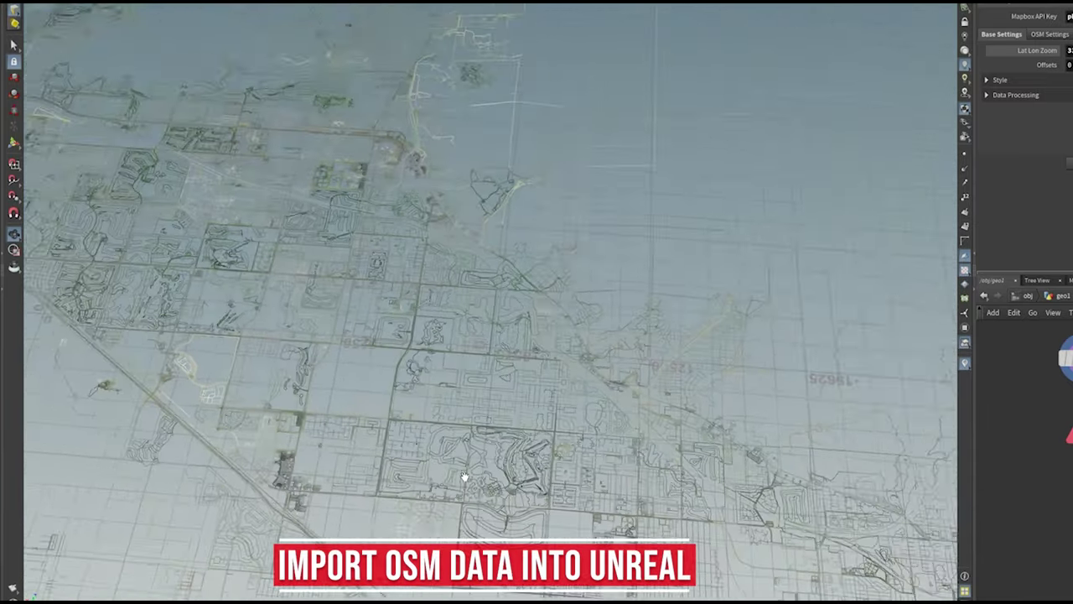
scroll(436, 466, "down", 3)
left_click_drag(400, 455, 676, 323)
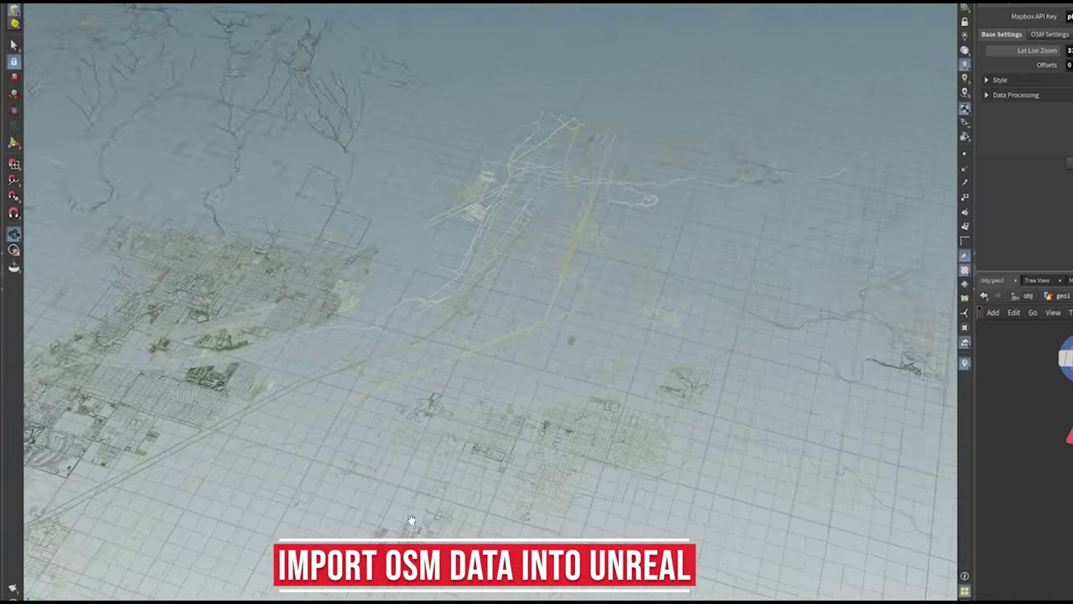
left_click_drag(434, 401, 621, 192)
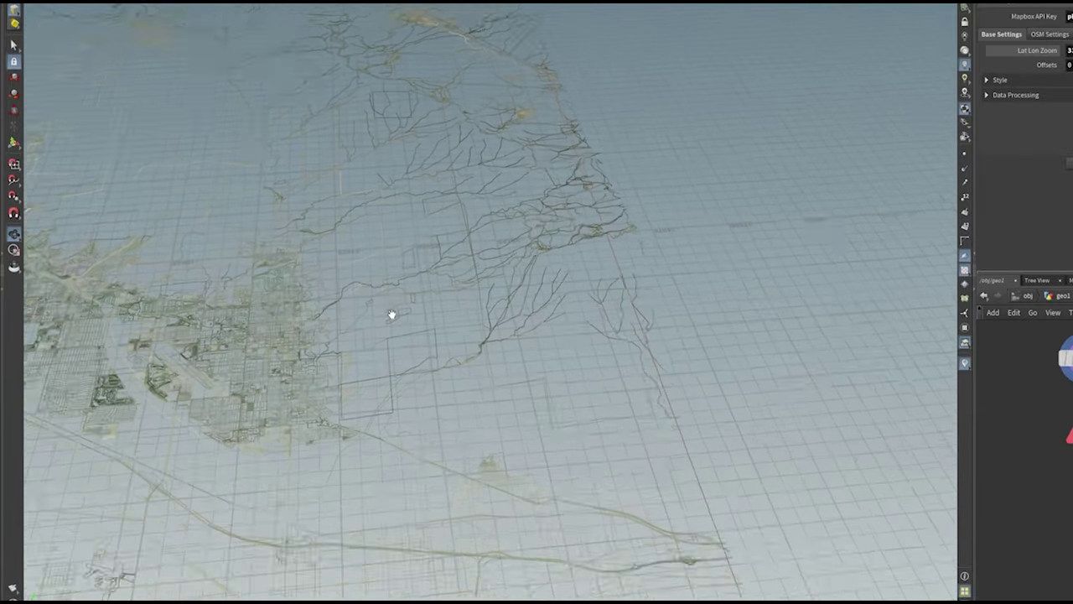
middle_click_drag(331, 356, 336, 369)
middle_click_drag(240, 451, 511, 202)
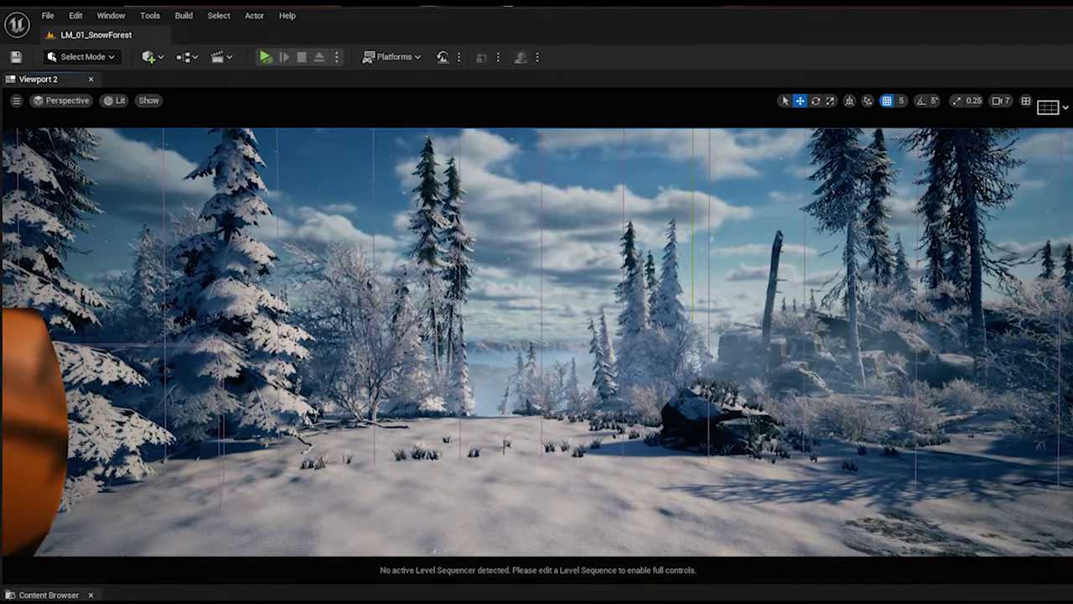
Step: Open the PalmettoSabal_A static mesh from the project's GEO/Foliage/PalmettoSabal_A folder
key("w")
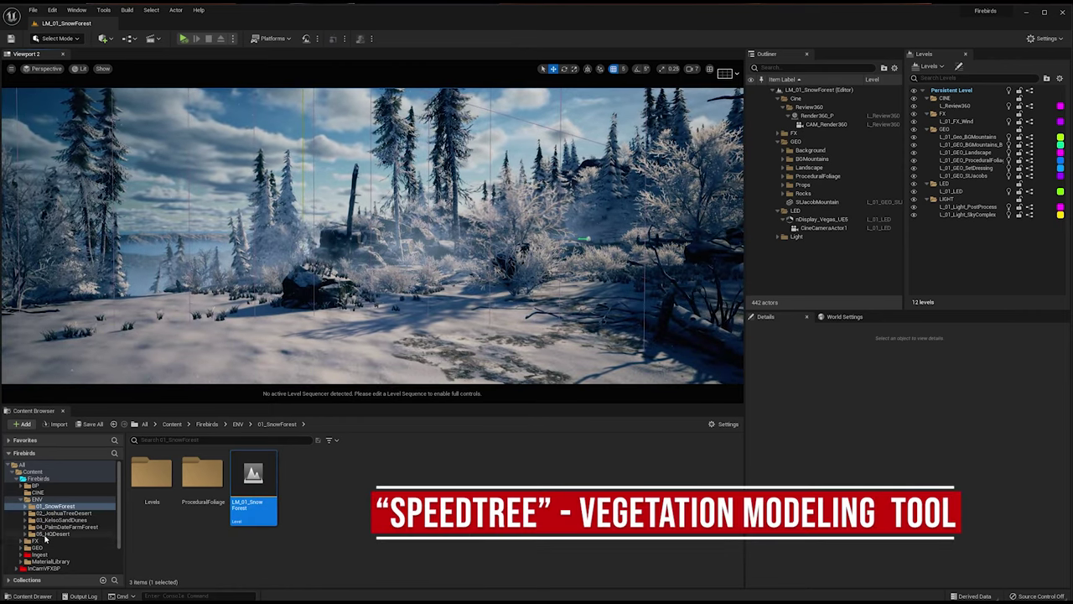
scroll(55, 534, "down", 3)
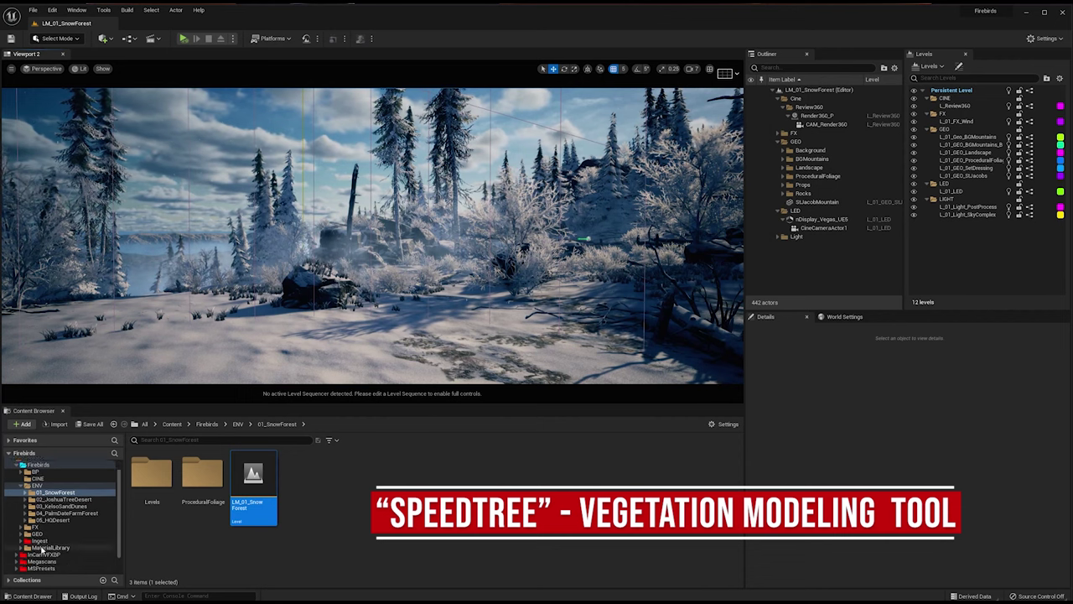
left_click(38, 513)
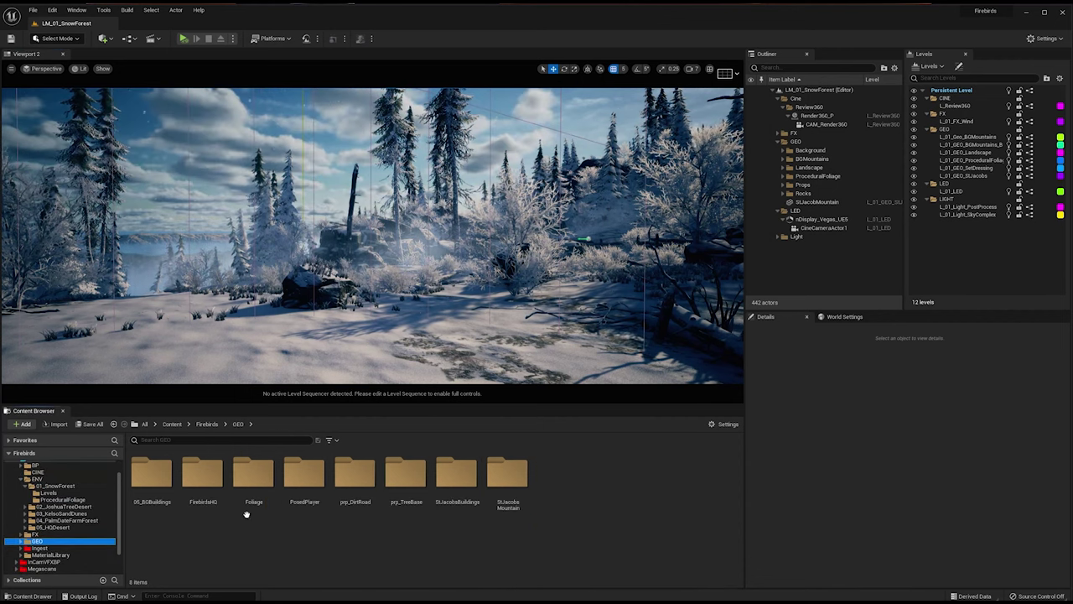
left_click(249, 514)
double_click(249, 514)
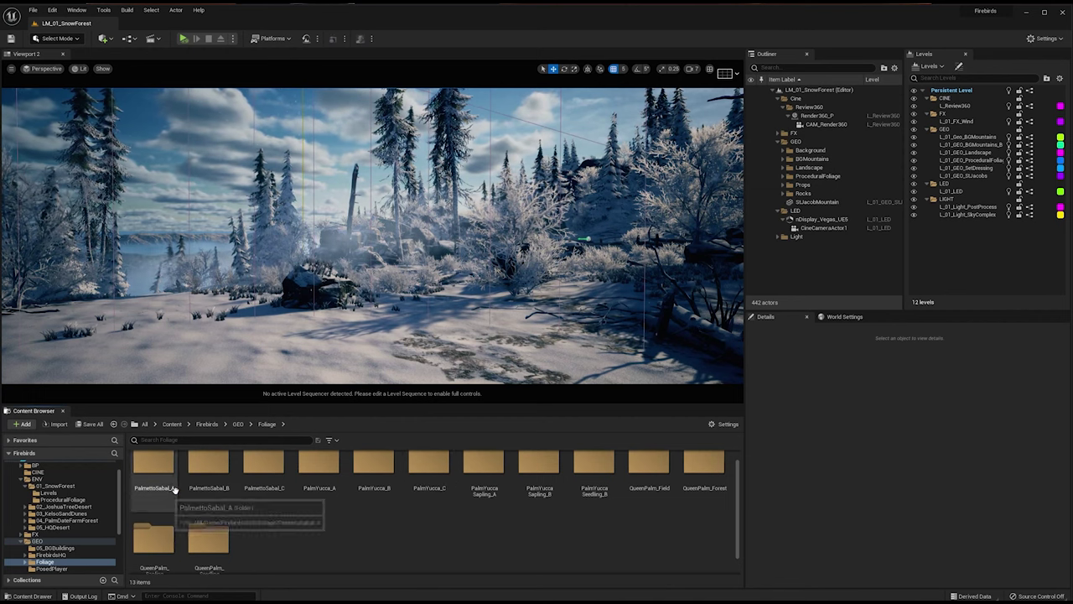
left_click(217, 525)
double_click(154, 470)
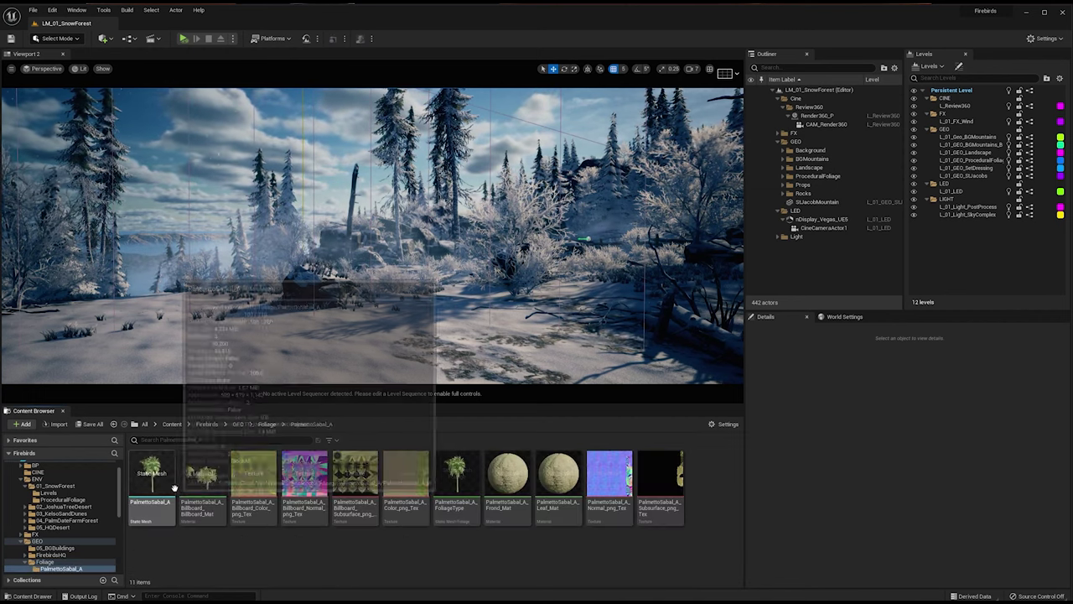
left_click(151, 474)
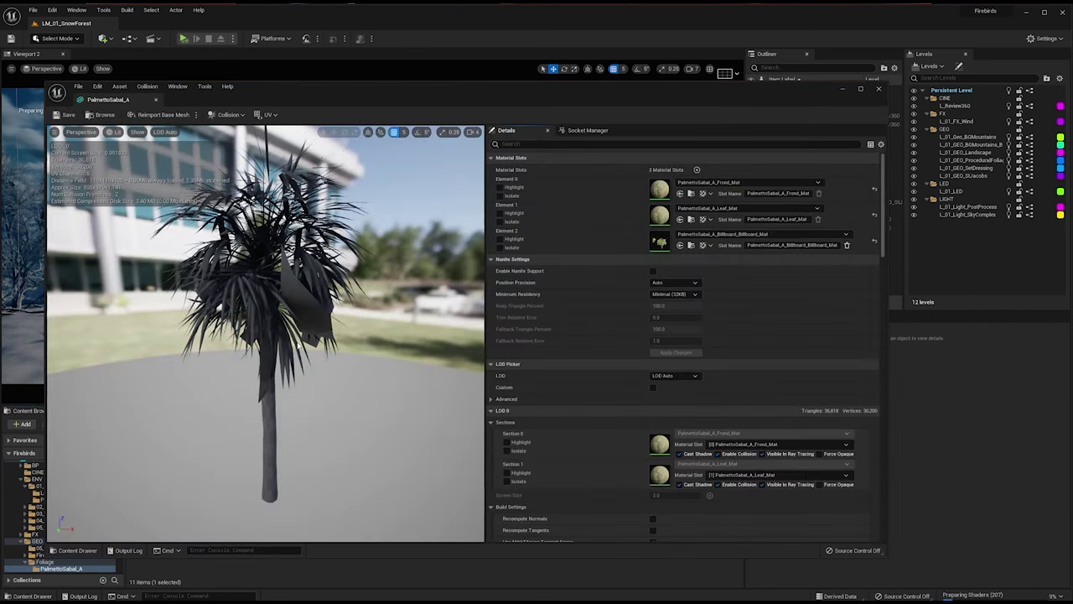
Step: Inspect the palm's fronds and trunk from several angles and distances in the mesh preview
mouse_move(299, 344)
right_mouse_down()
mouse_move(317, 345)
mouse_move(270, 317)
mouse_move(280, 335)
right_mouse_up()
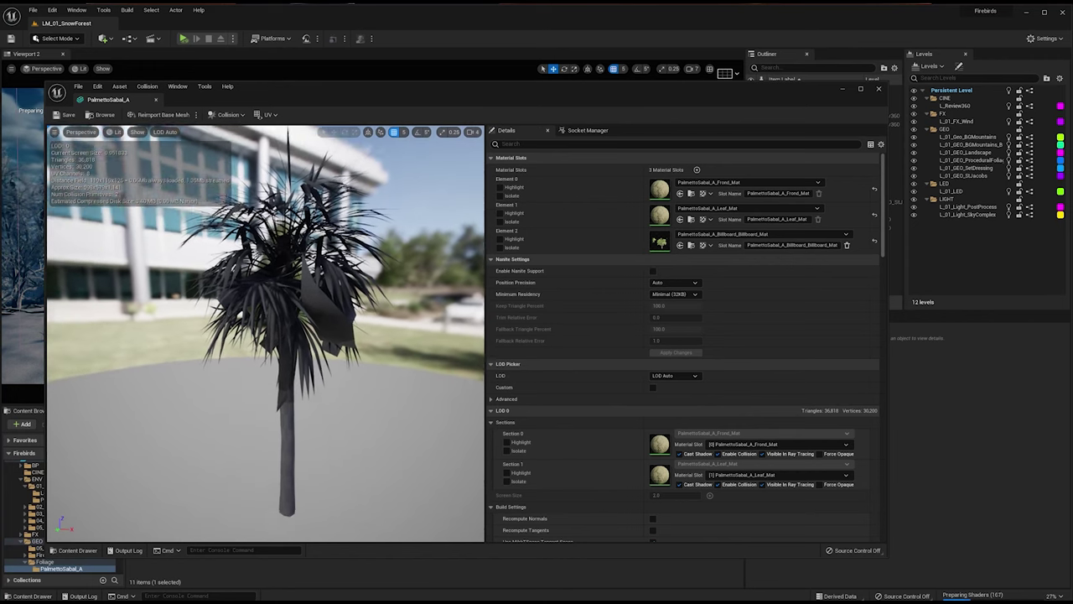
right_click_drag(337, 269, 367, 288)
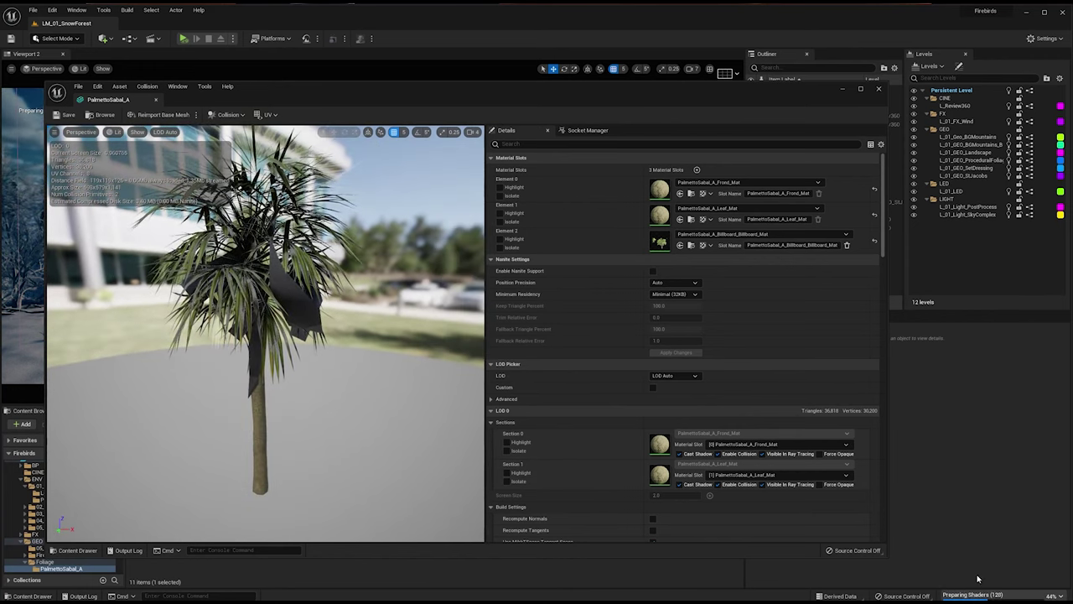
right_click_drag(318, 311, 283, 276)
left_click_drag(351, 300, 351, 300)
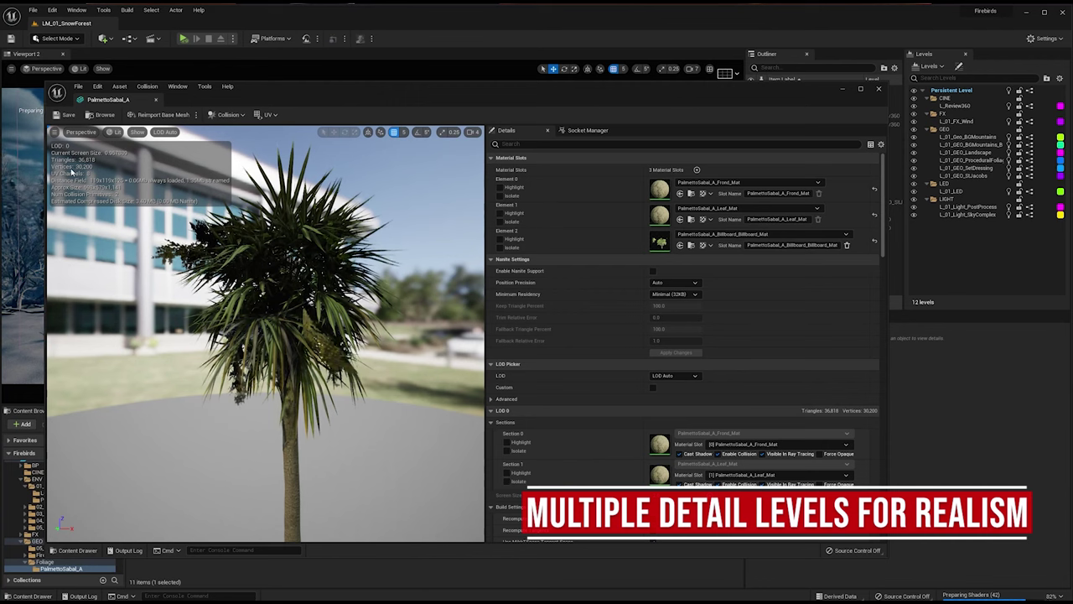
left_click_drag(286, 350, 288, 351)
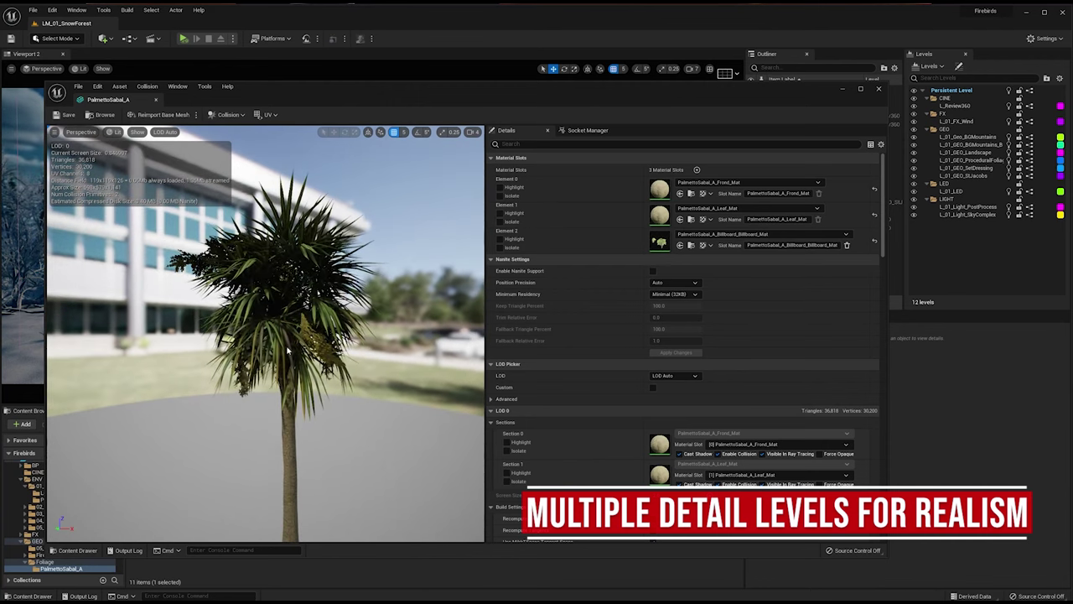
scroll(295, 356, "down", 2)
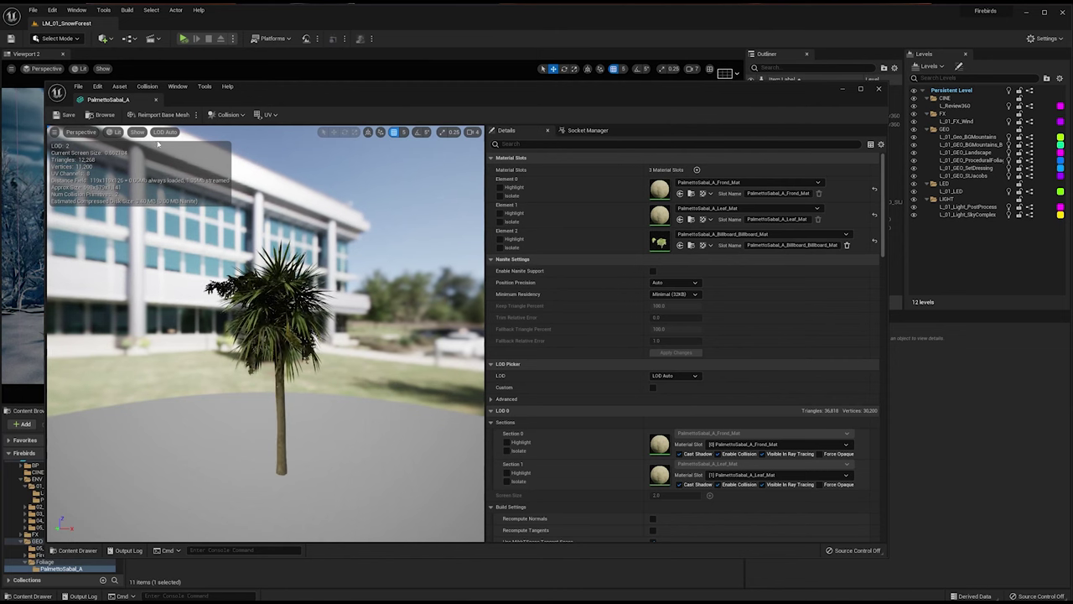
Step: Compare the palm at LOD 7 and LOD Auto, and close the PalmettoSabal_A mesh editor
left_click(182, 229)
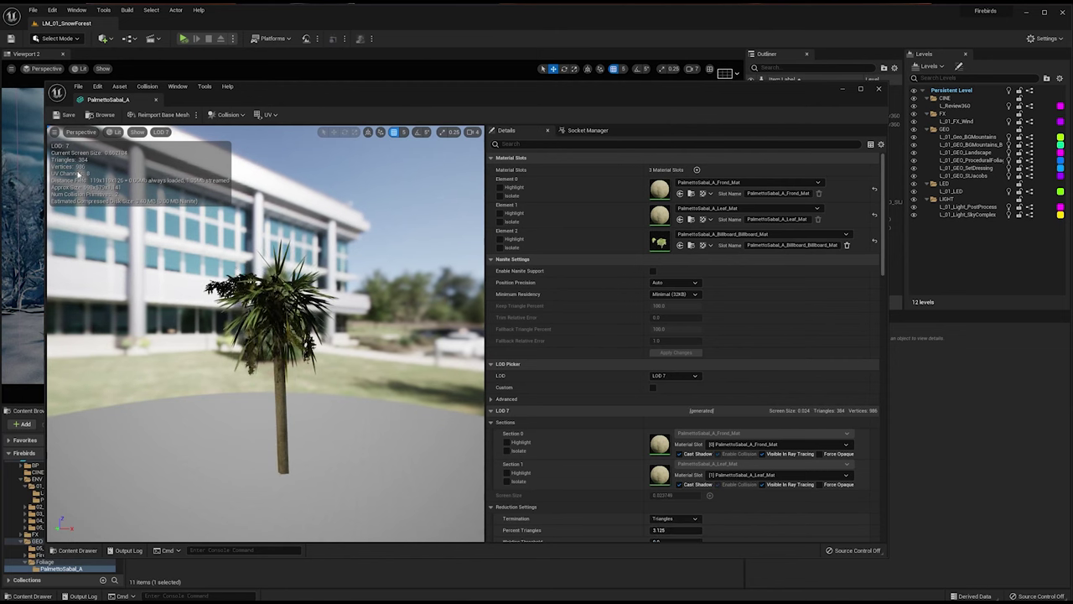
scroll(280, 326, "up", 3)
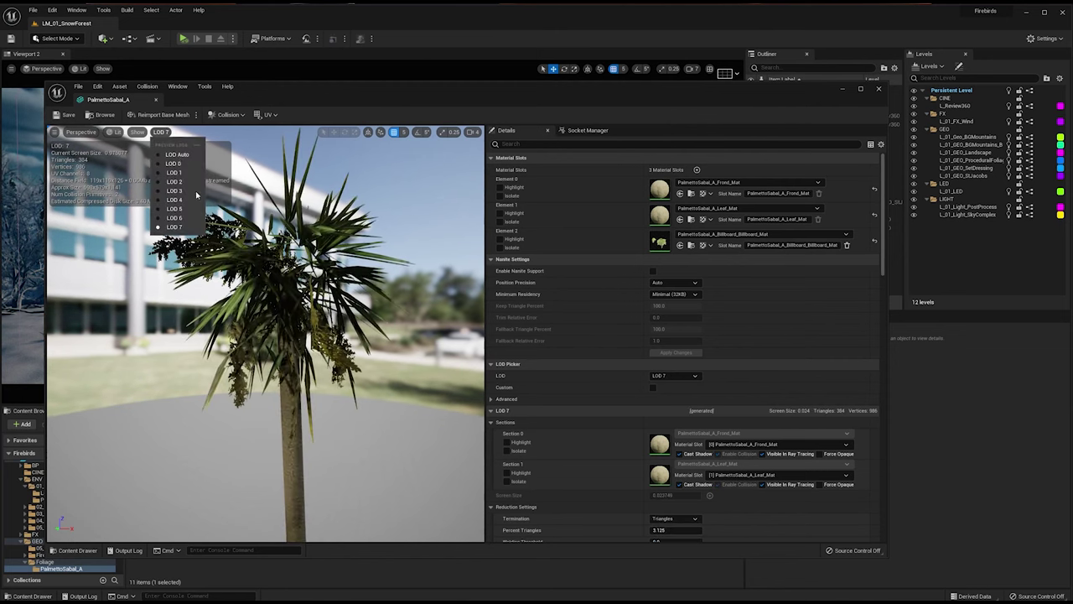
left_click(183, 154)
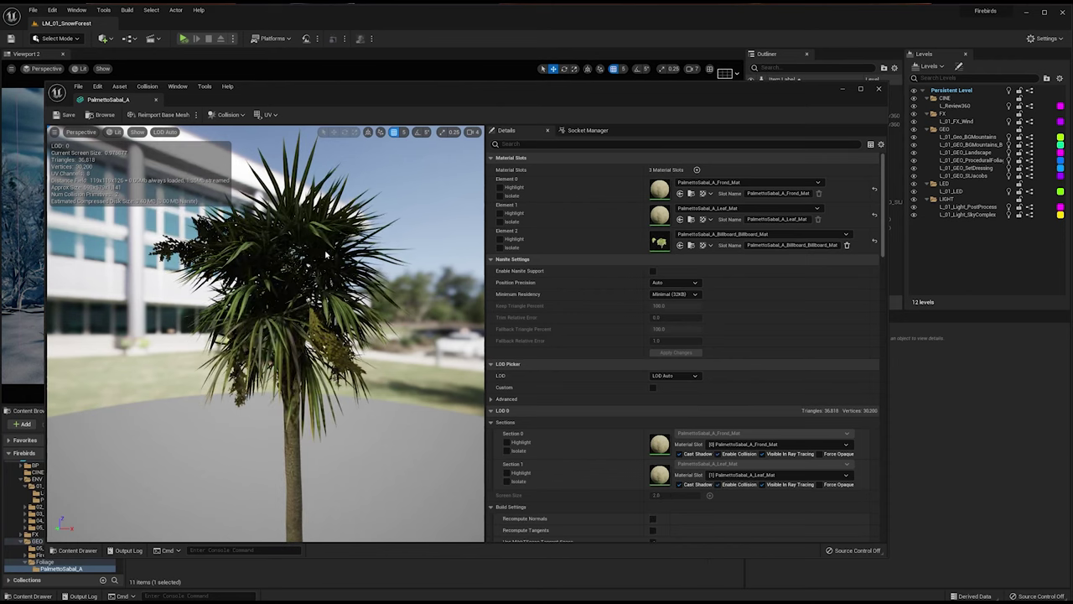
scroll(325, 255, "up", 5)
scroll(290, 143, "down", 3)
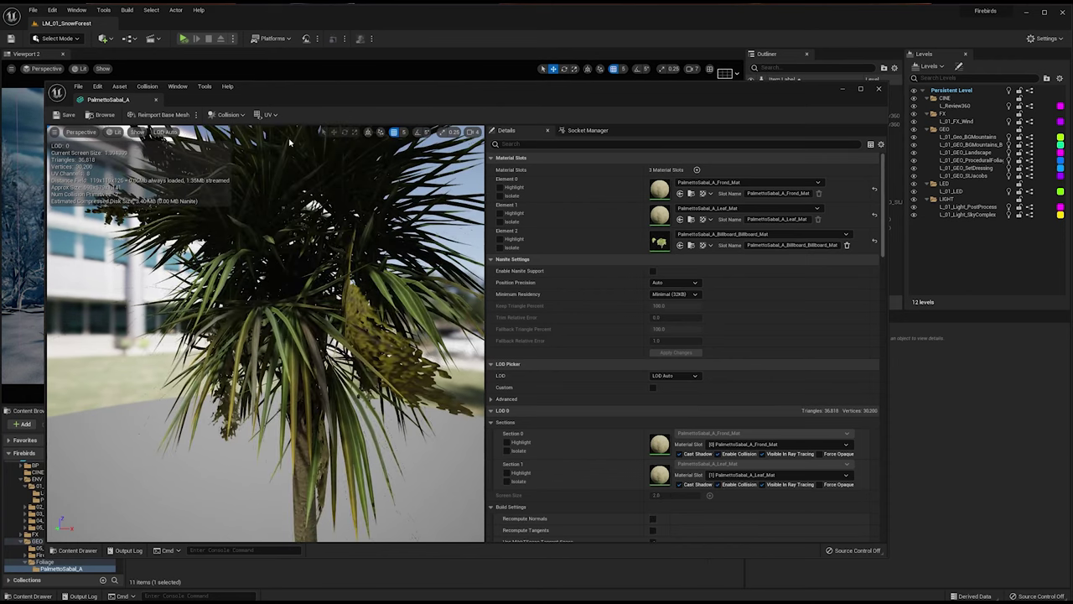
left_click(155, 100)
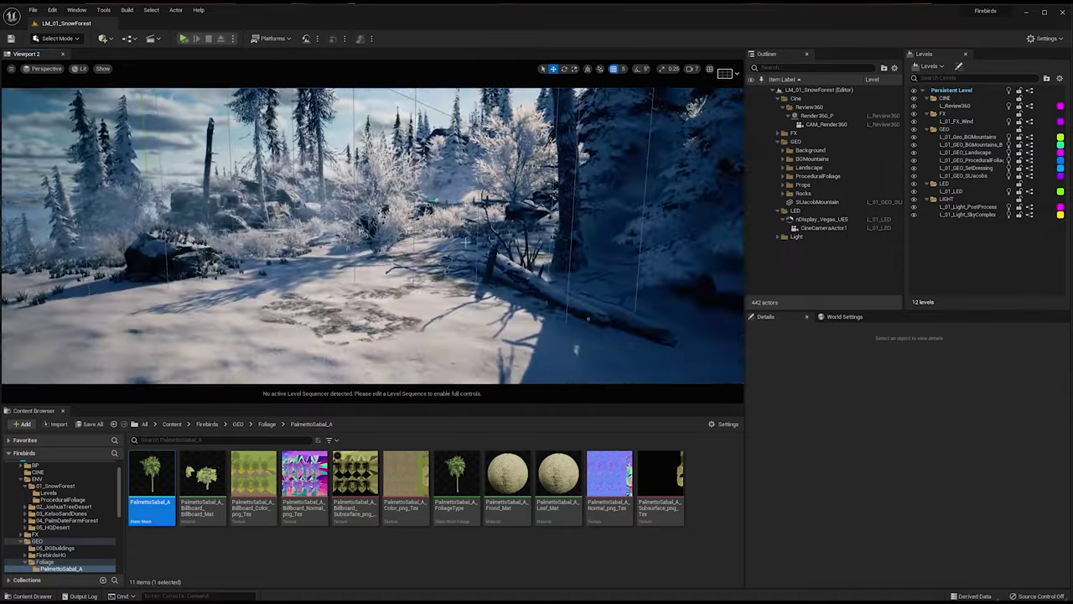
Step: Make the Charlie and Delta LED wall sections of nDisplay_Vegas_UE5 visible
right_click_drag(523, 292, 189, 256)
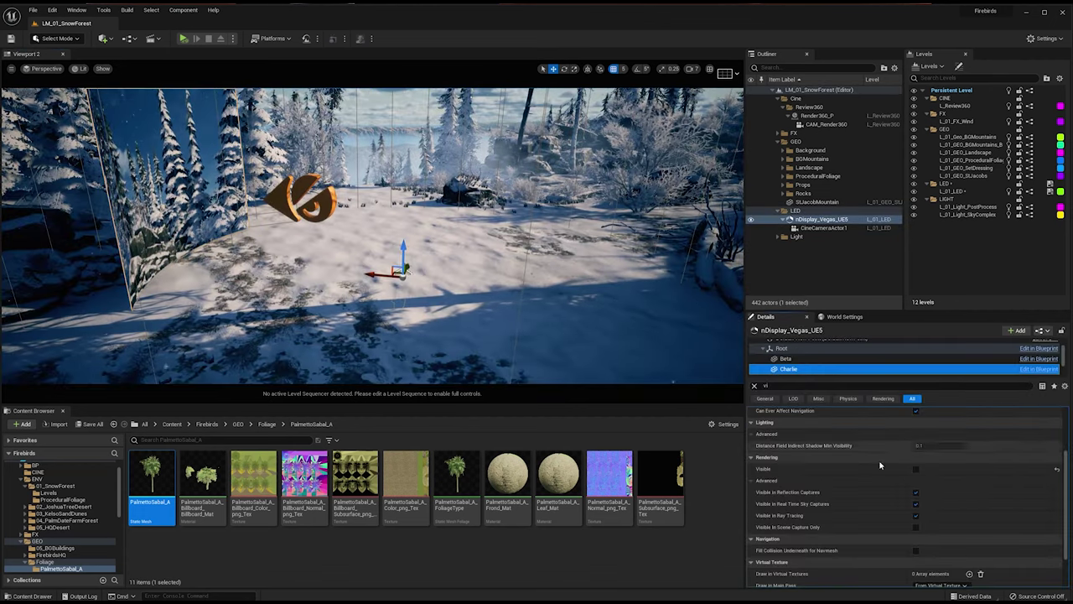
left_click(915, 469)
scroll(792, 374, "up", 1)
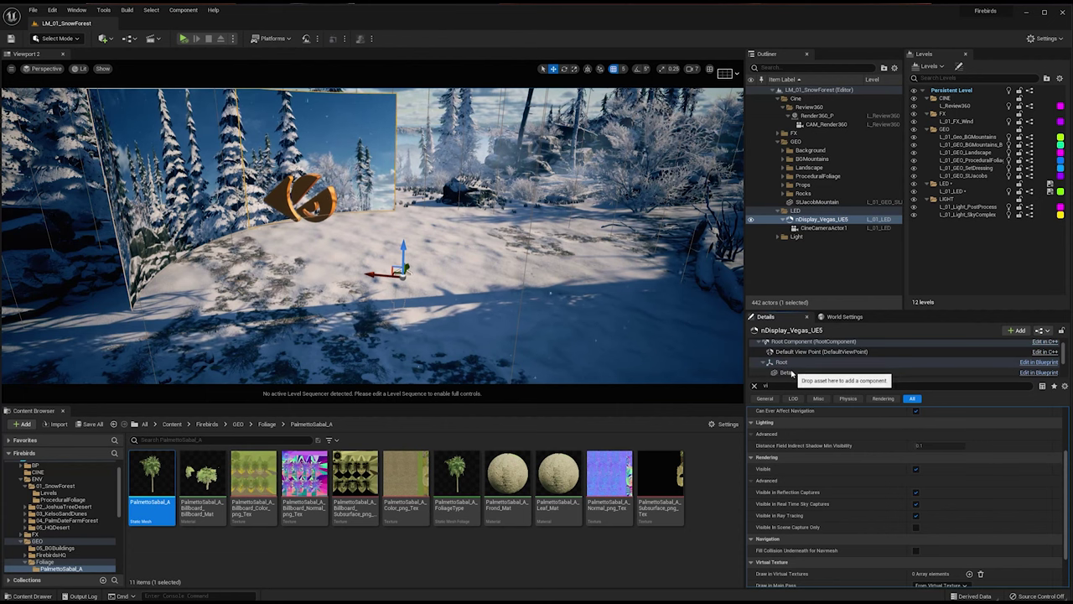
scroll(792, 374, "down", 1)
left_click(788, 366)
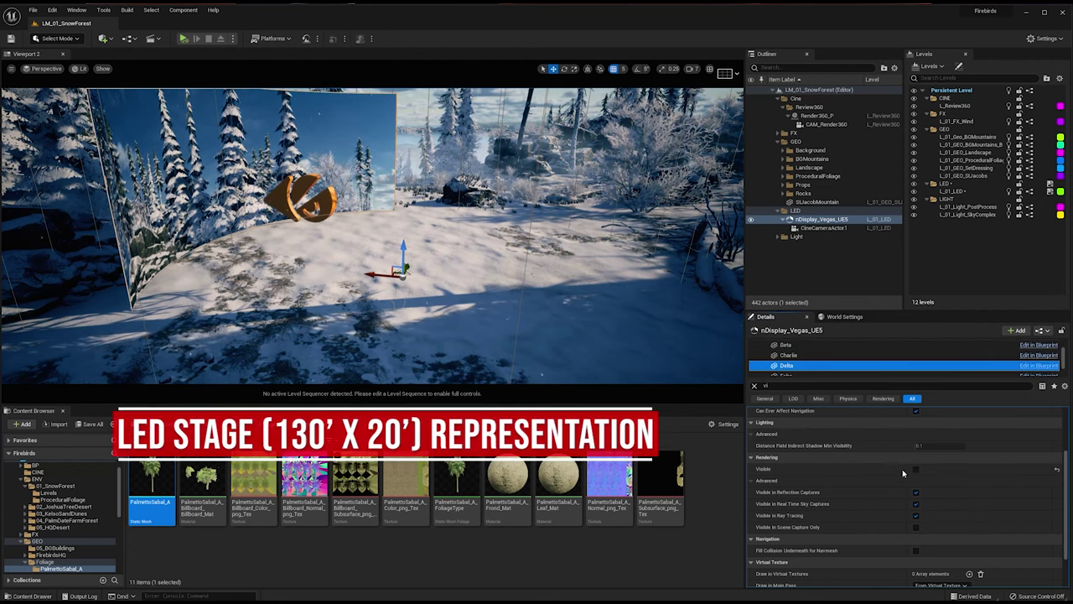
left_click(916, 469)
Step: Make the Echo and Foxtrot LED wall sections visible and deselect the nDisplay actor
scroll(791, 373, "down", 1)
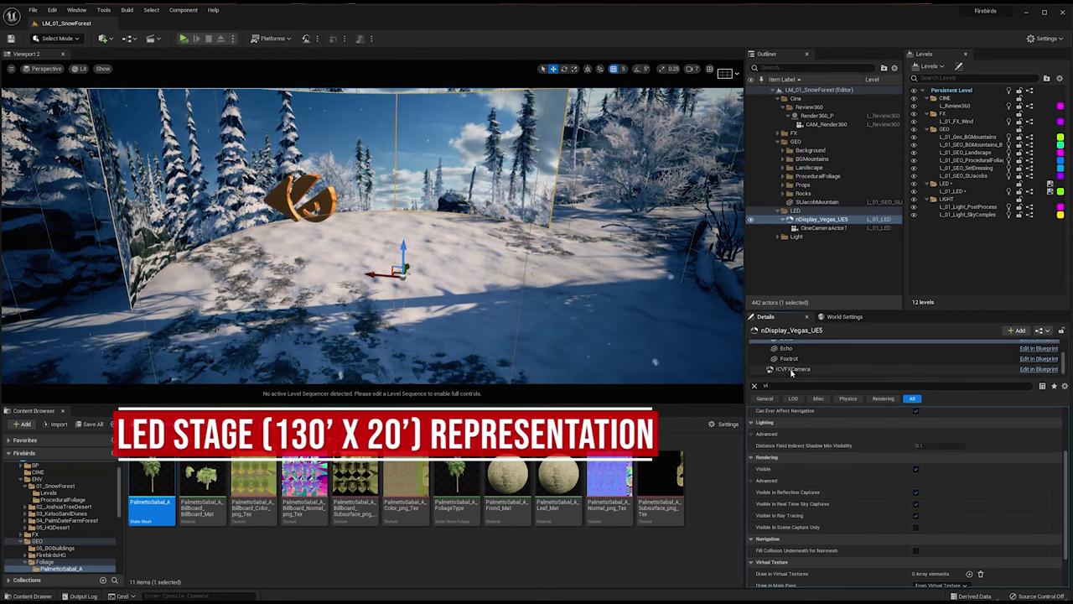
left_click(786, 348)
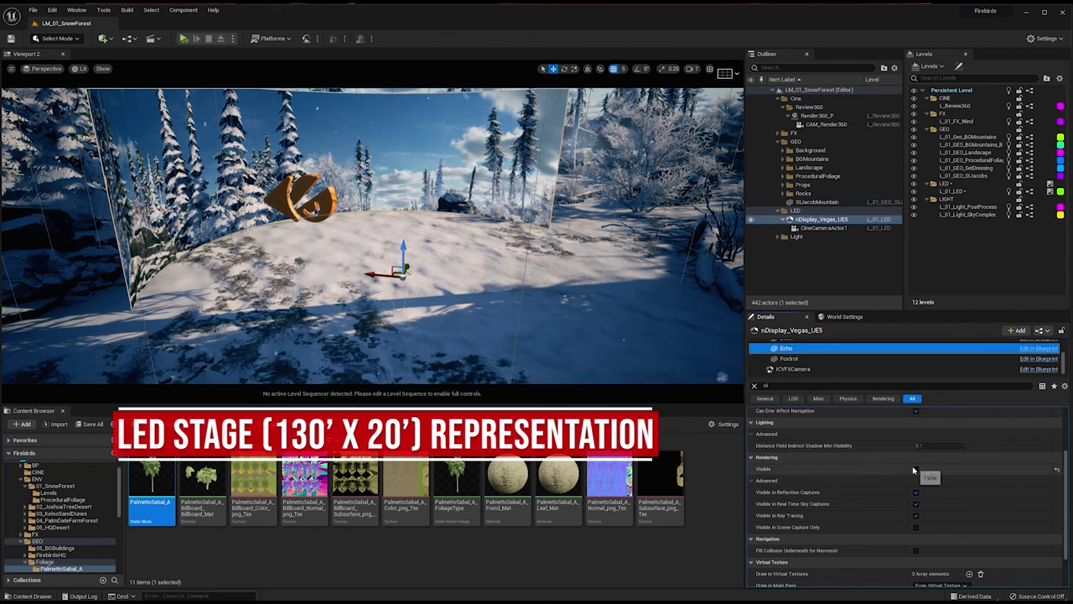
left_click(915, 470)
left_click(788, 358)
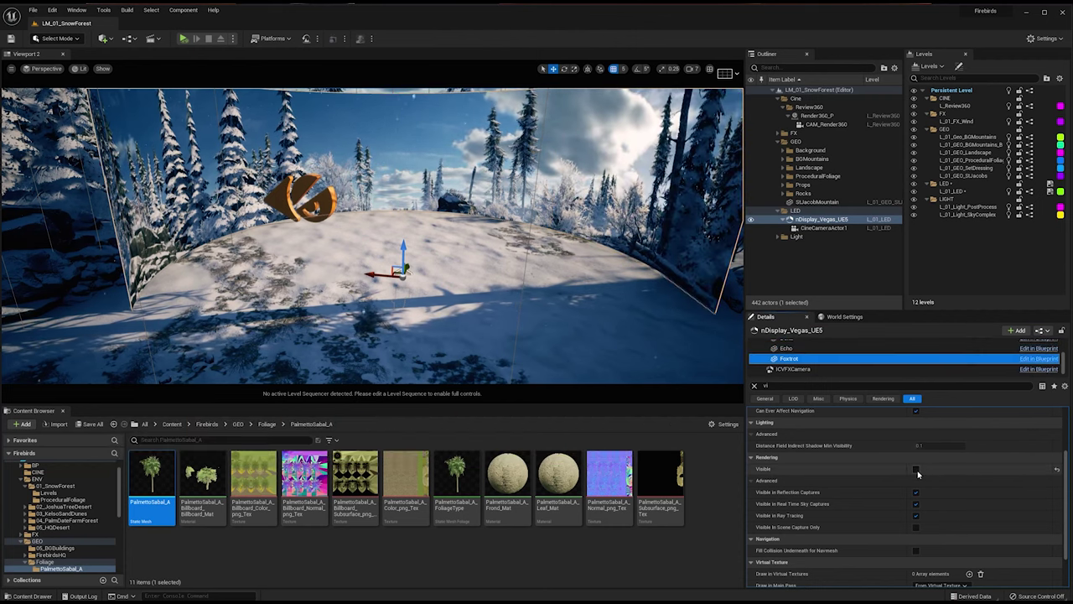
left_click(916, 470)
right_click_drag(420, 220, 427, 265)
key("Escape")
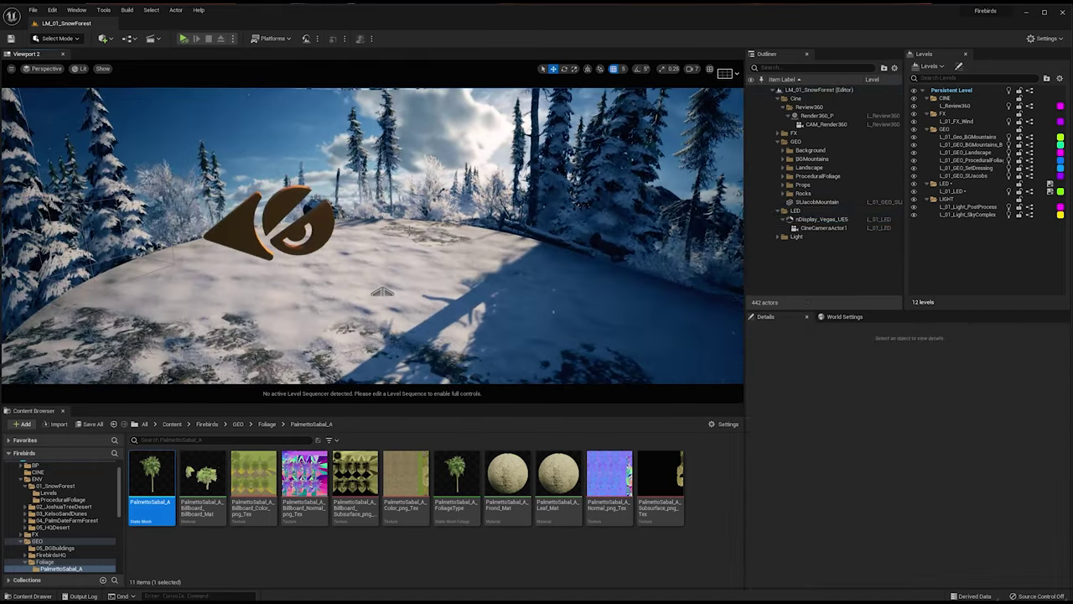
Step: View the LED stage from inside and above, and select the procedural foliage blocking volume surrounding it
key("w")
right_click_drag(379, 319, 310, 281)
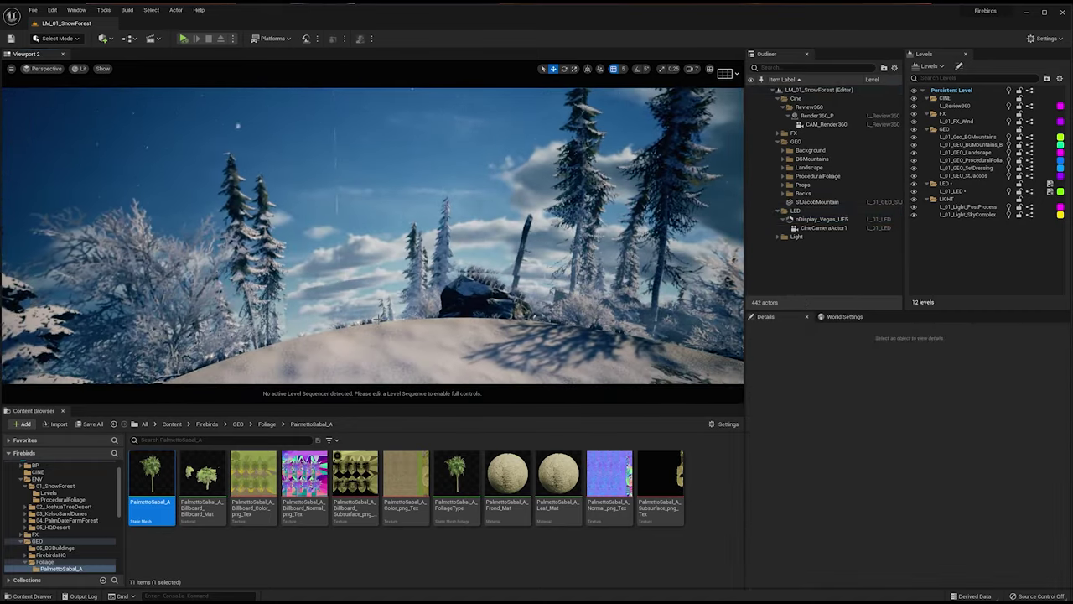
right_click_drag(379, 319, 311, 300)
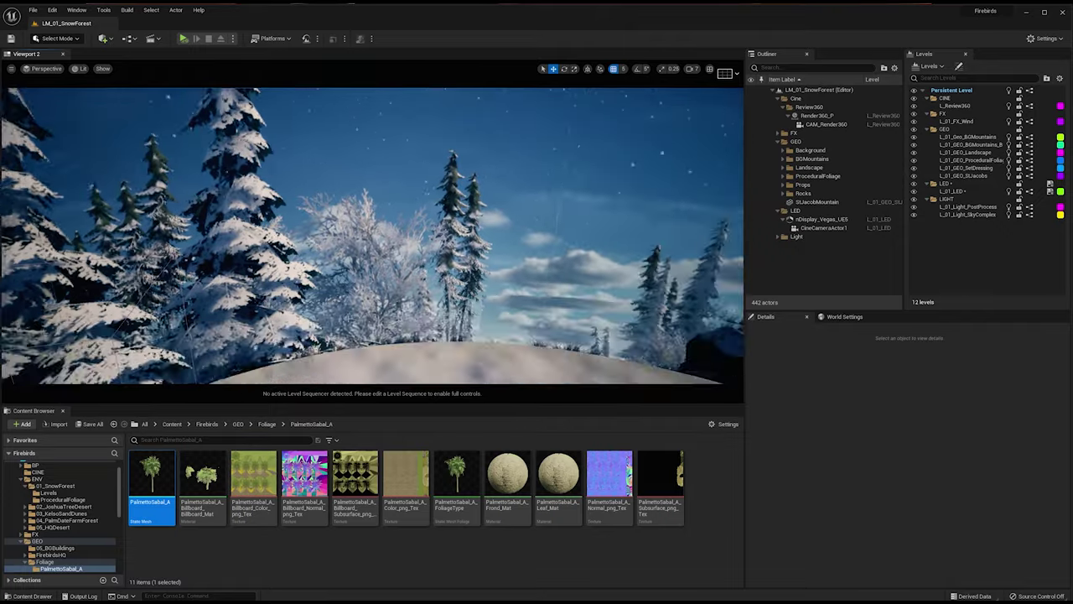
right_click_drag(372, 236, 393, 285)
key("s")
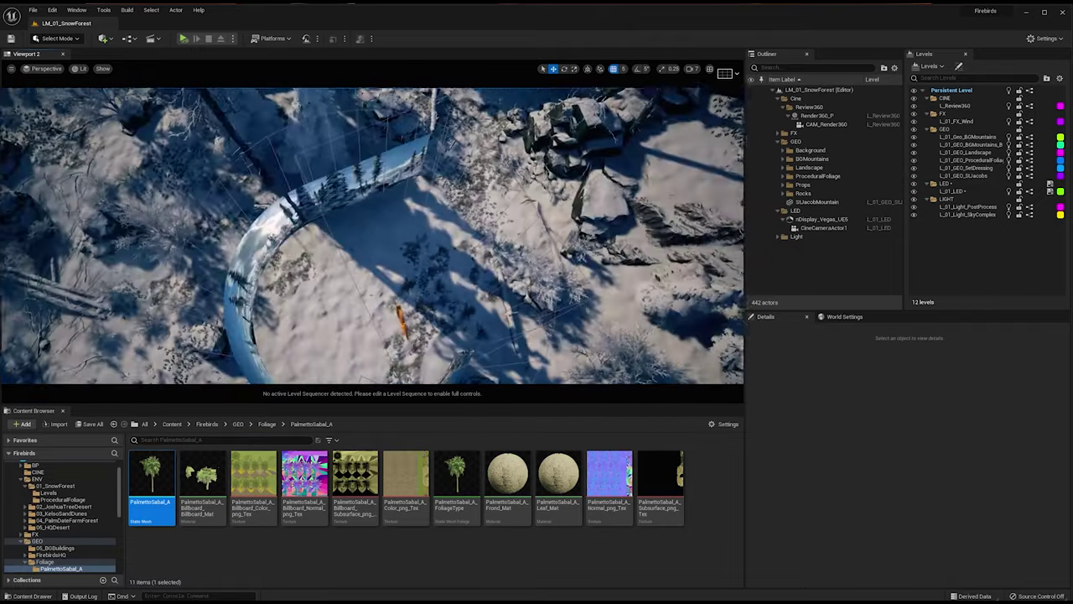
left_click(262, 147)
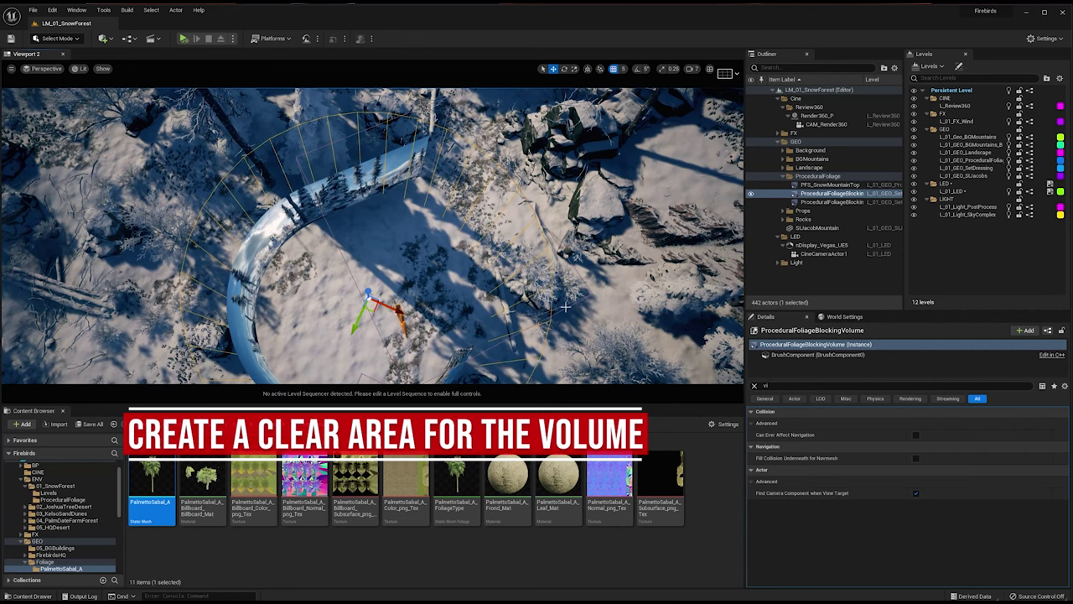
right_click_drag(373, 277, 372, 193)
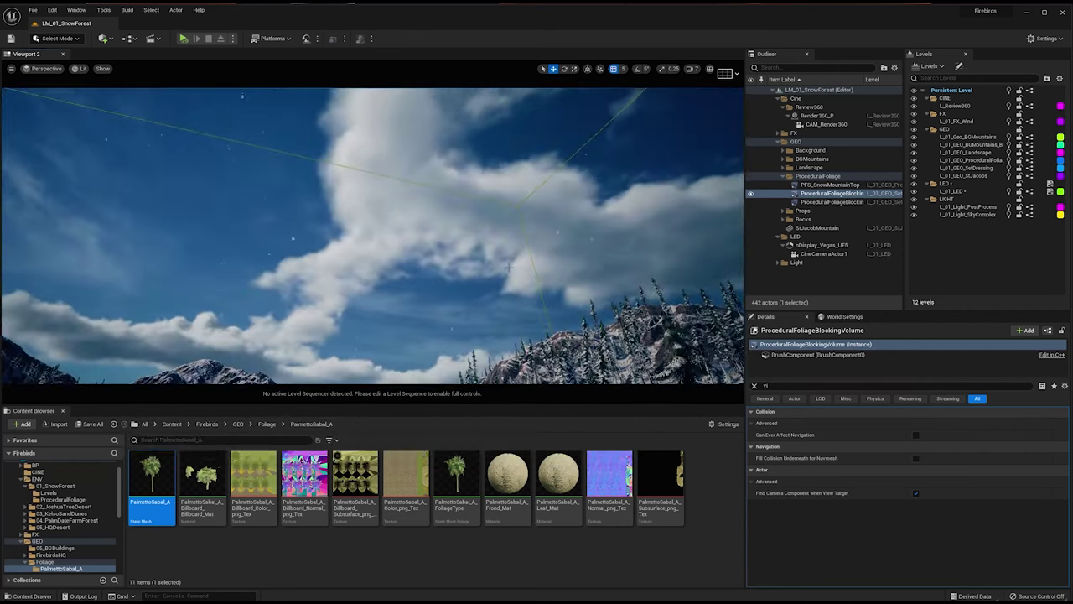
Step: Focus on the PFS_SnowMountainTop foliage volume, clear its property filter and review the foliage types its spawner uses
left_click(838, 186)
double_click(838, 186)
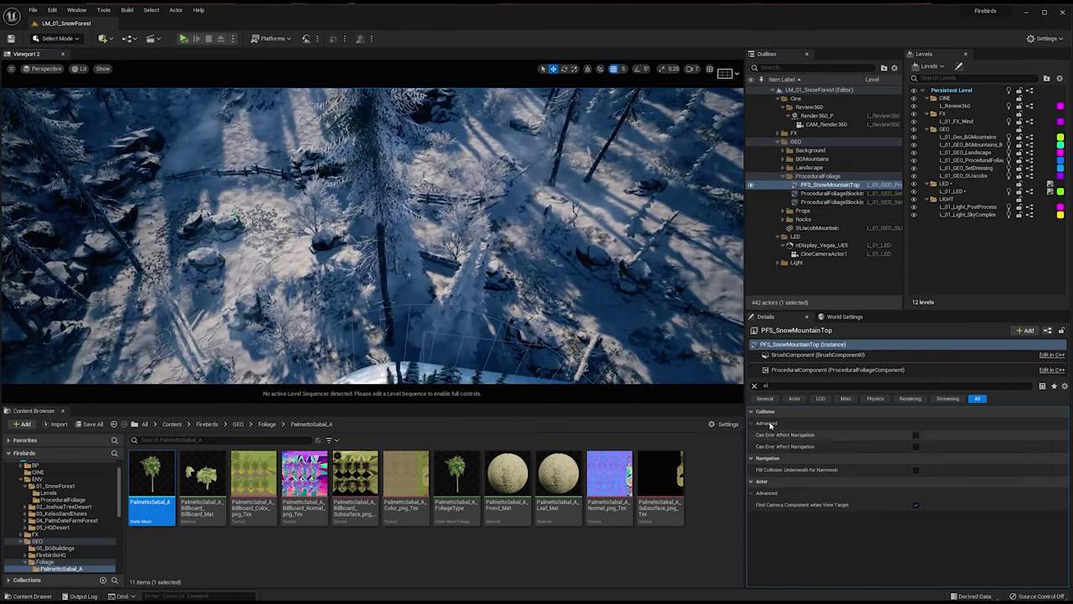
left_click(756, 385)
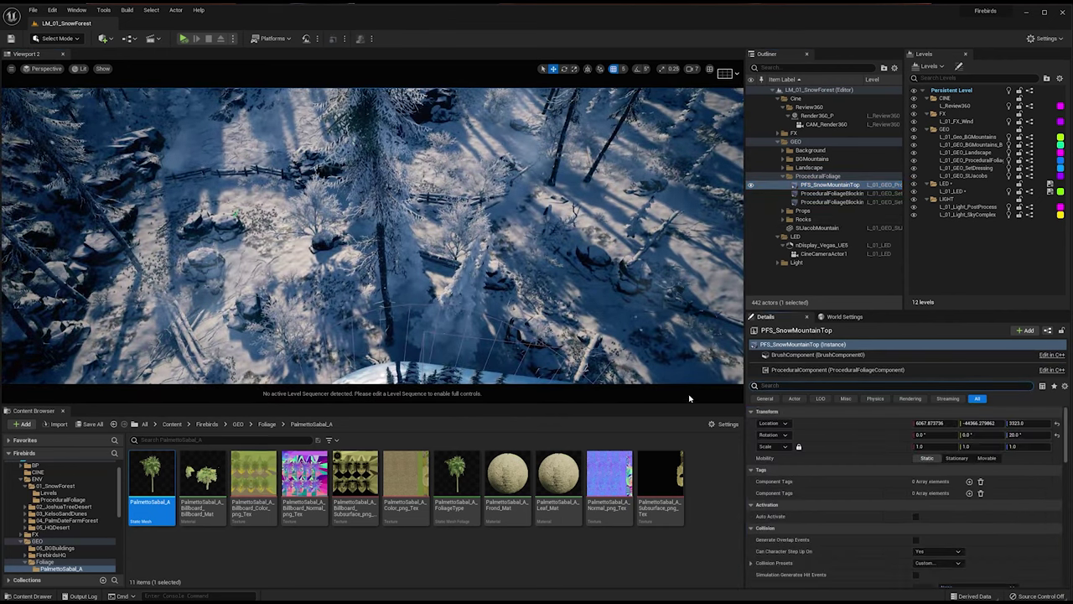
scroll(894, 498, "down", 10)
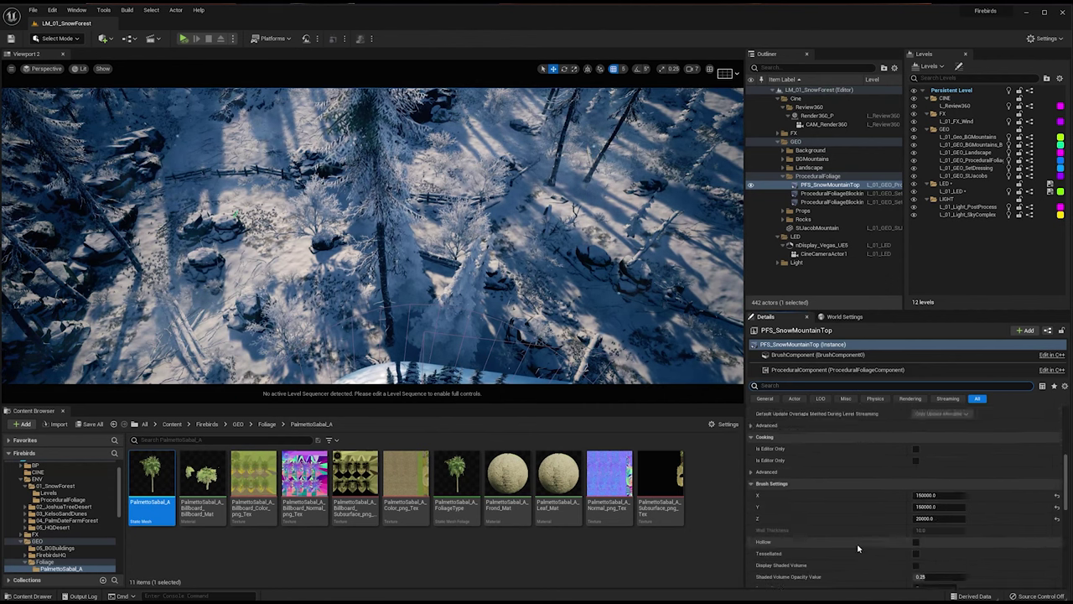
scroll(848, 545, "down", 2)
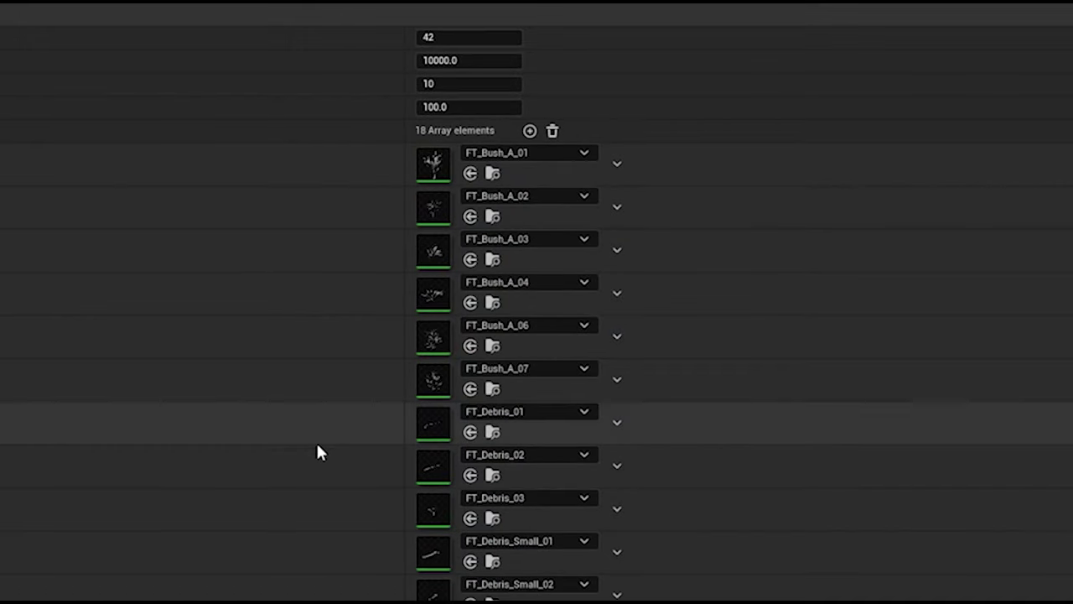
scroll(296, 451, "down", 3)
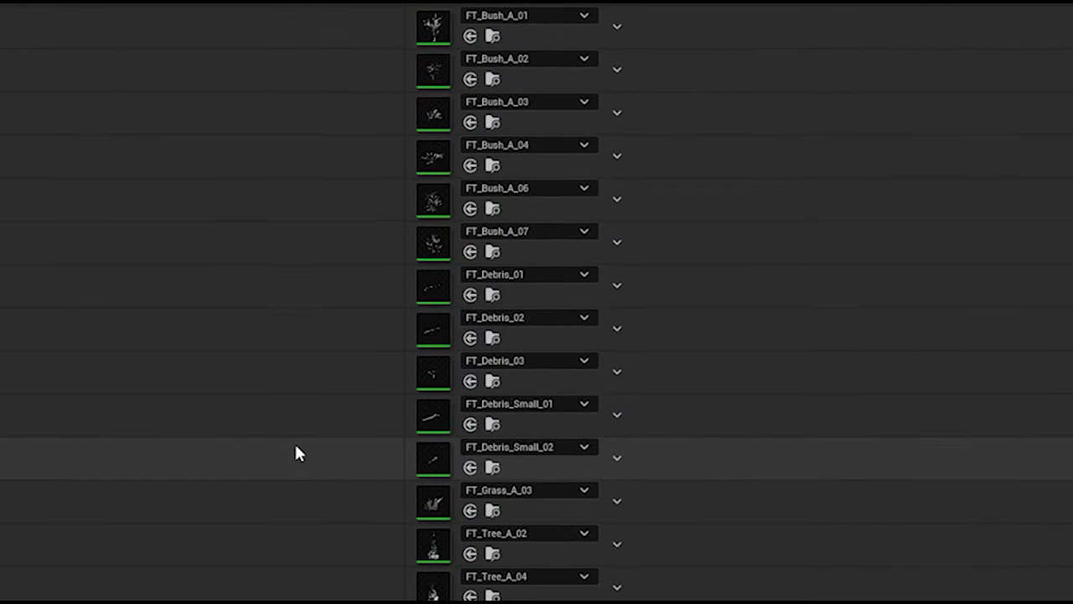
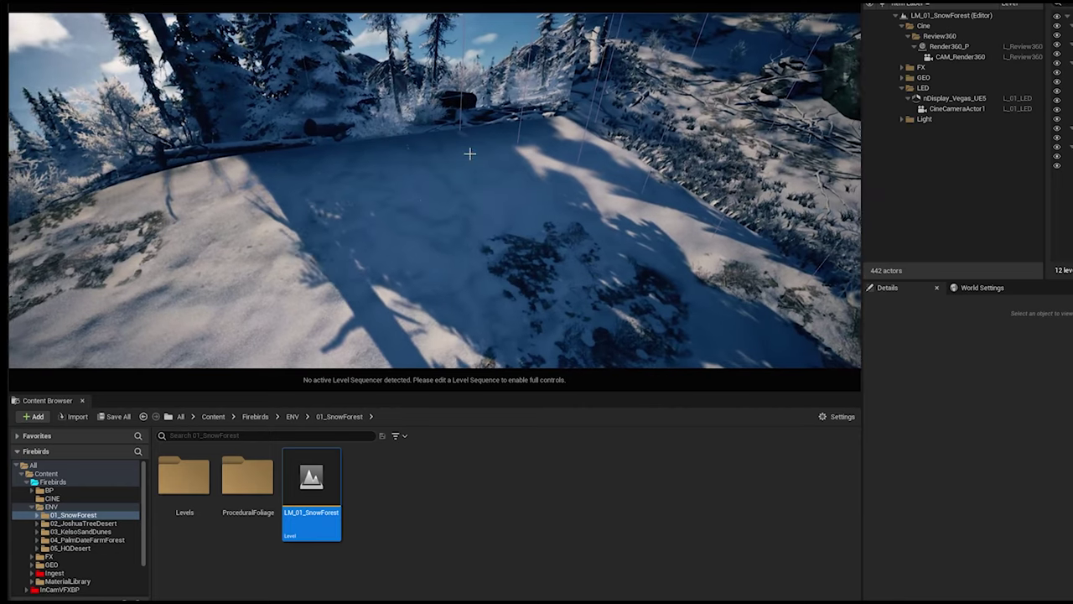
Step: Place an SM_Tree_A_03 mesh on the snowy ground inside the LED stage
right_click_drag(469, 153, 285, 109)
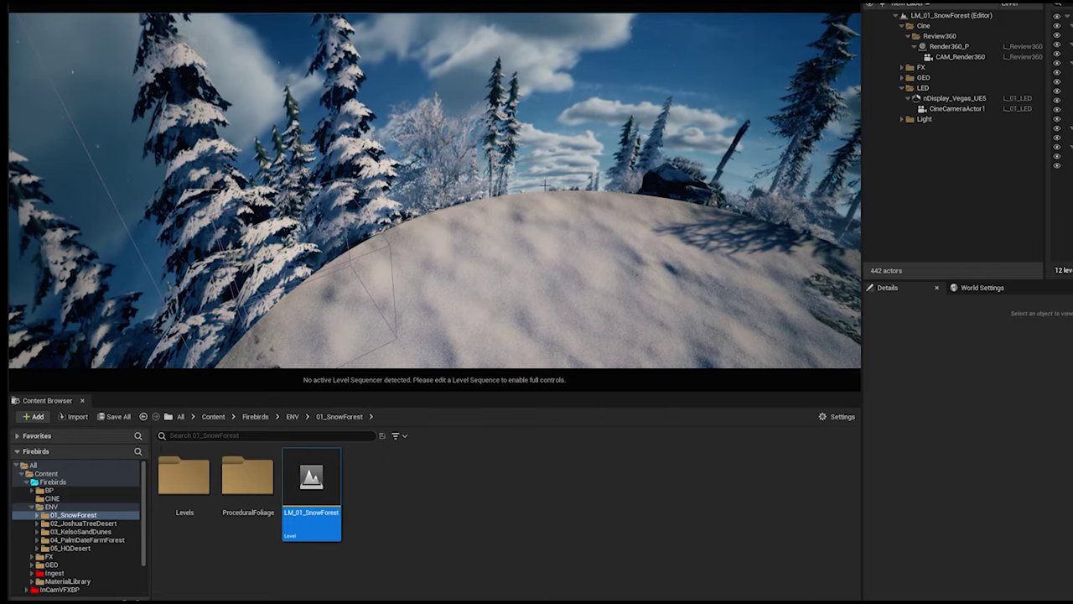
right_click_drag(545, 185, 675, 134)
right_click_drag(409, 136, 403, 168)
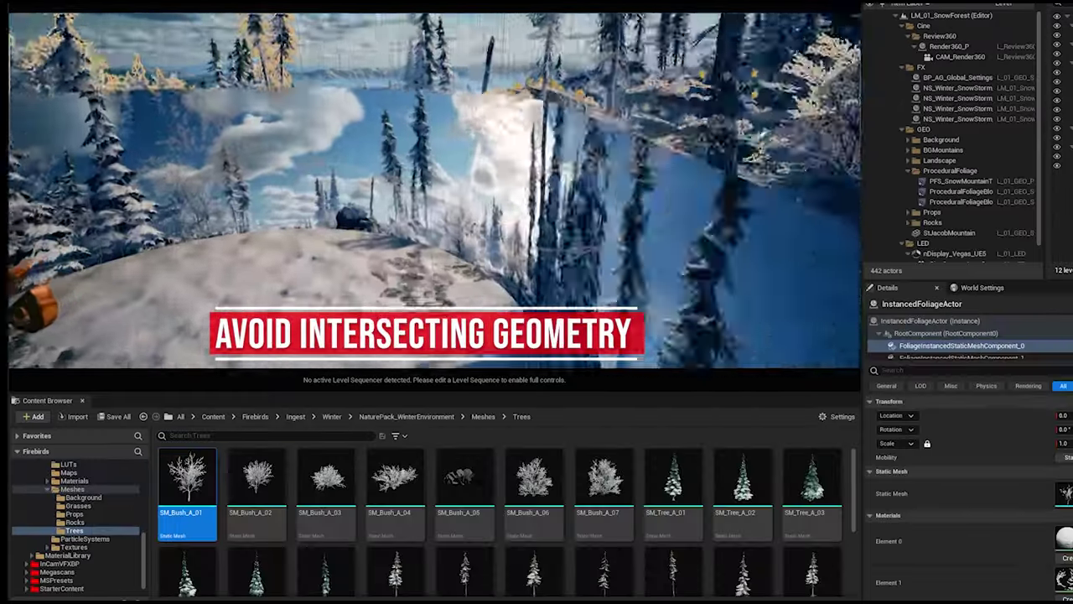
key("w")
right_click_drag(435, 190, 359, 159)
left_click_drag(809, 510, 576, 264)
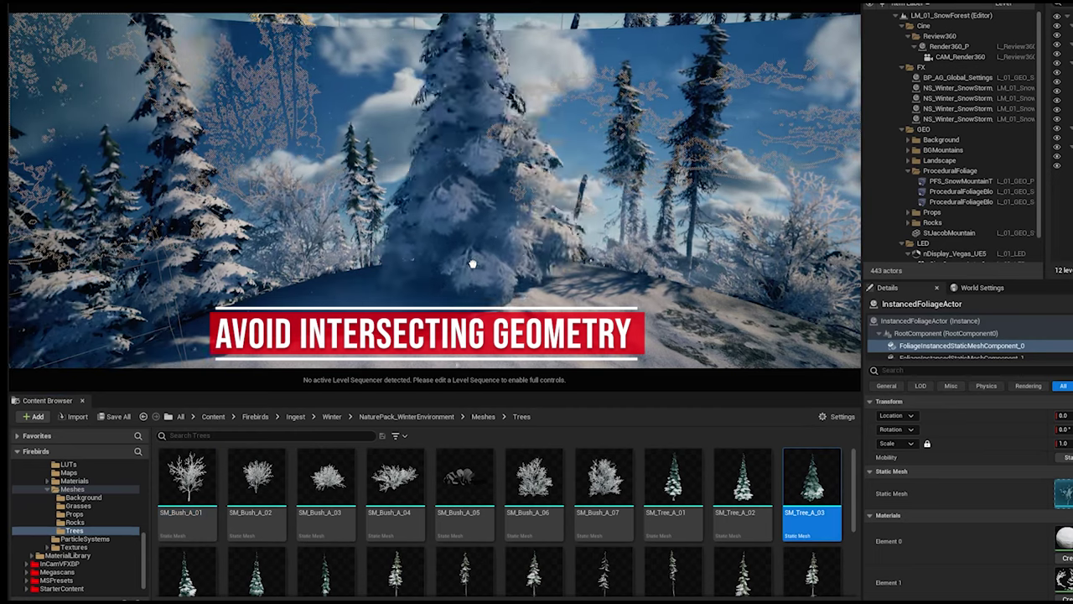
left_click_drag(472, 263, 486, 268)
Step: Move the placed tree across the LED stage to see it intersect, and push it out behind the curved wall
right_click_drag(486, 268, 543, 250)
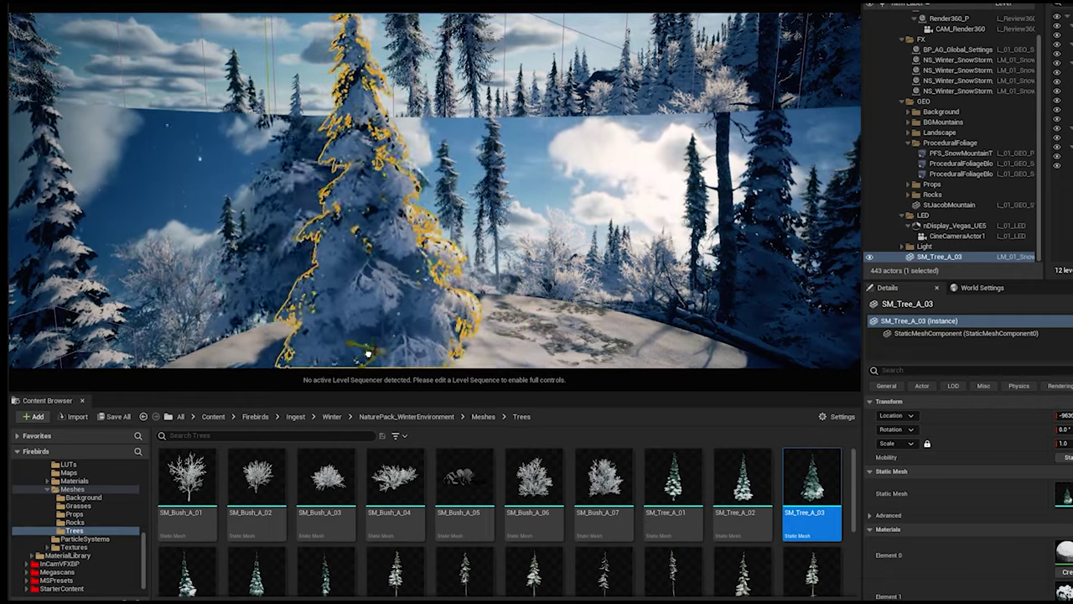
left_click_drag(404, 360, 462, 366)
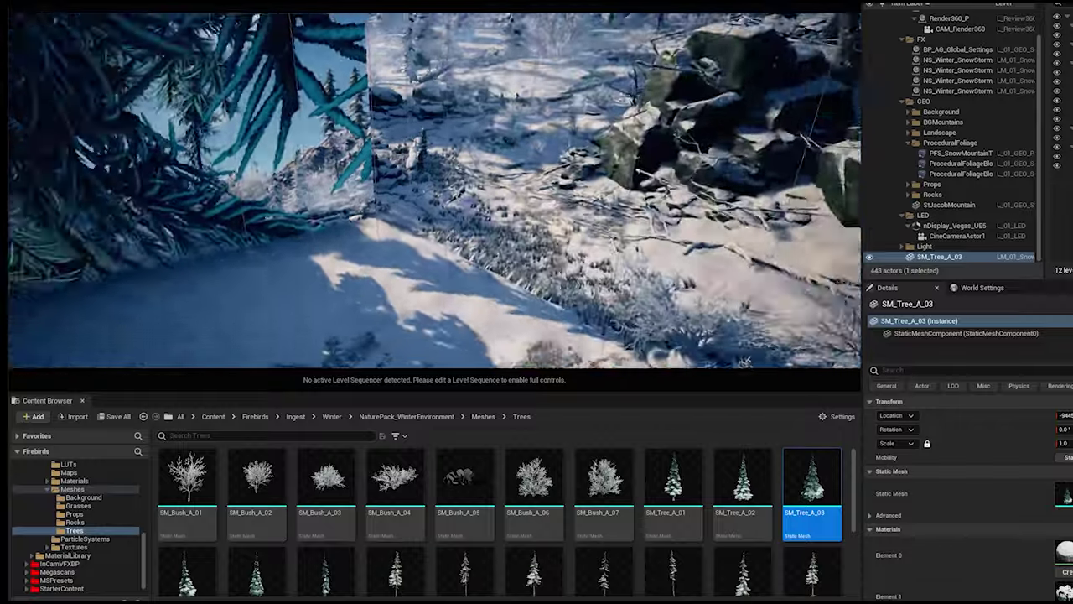
mouse_move(442, 216)
right_mouse_down()
mouse_move(420, 198)
mouse_move(443, 216)
right_mouse_up()
key("s")
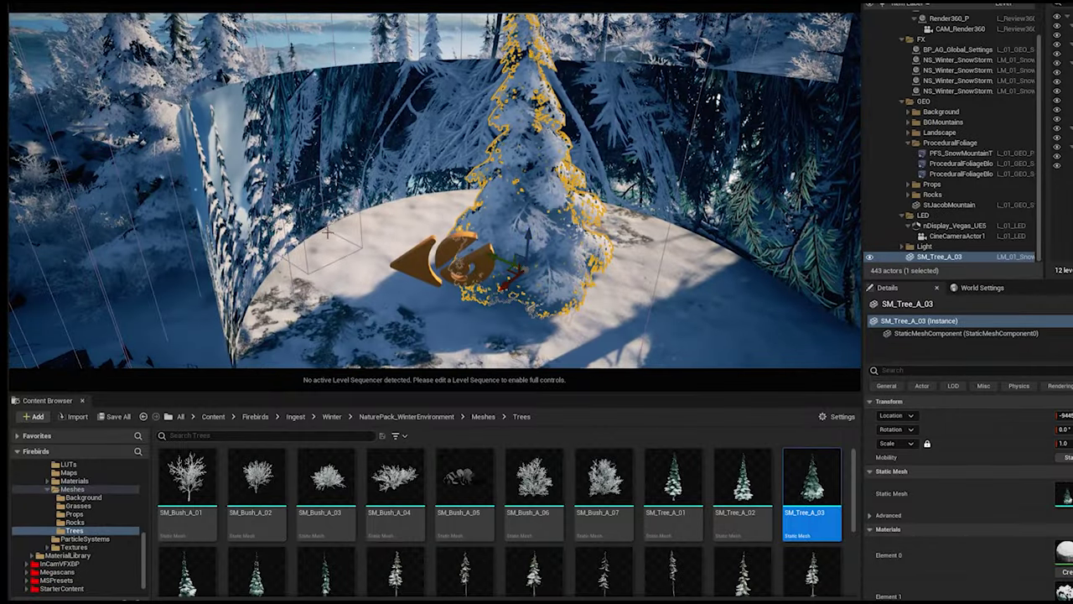
left_click_drag(506, 275, 470, 201)
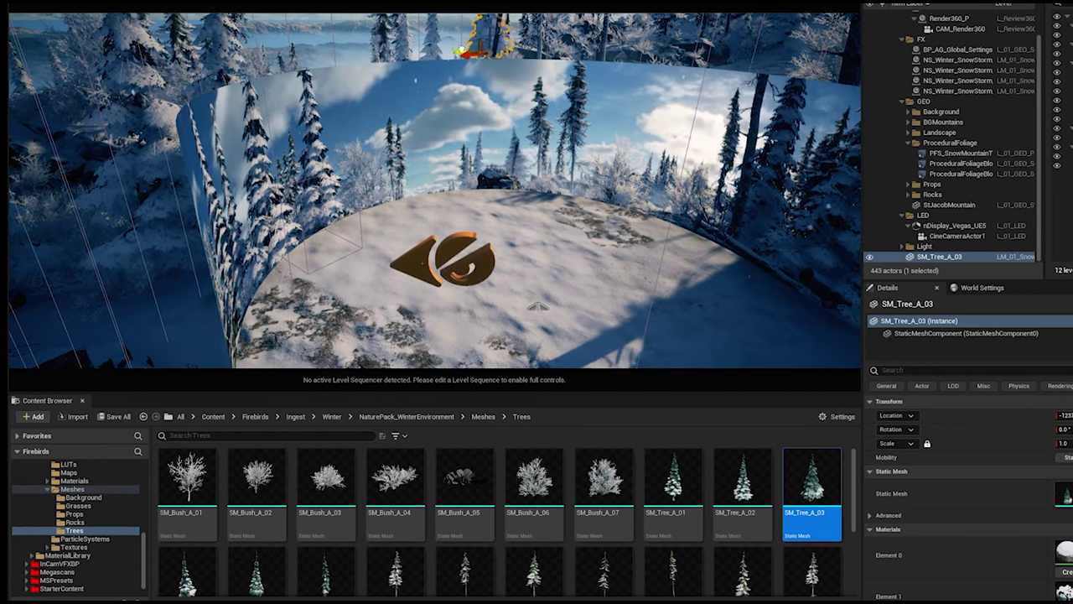
Step: Select each procedural foliage blocking volume around the LED stage in turn and view its extent from above
right_click_drag(466, 86, 492, 281)
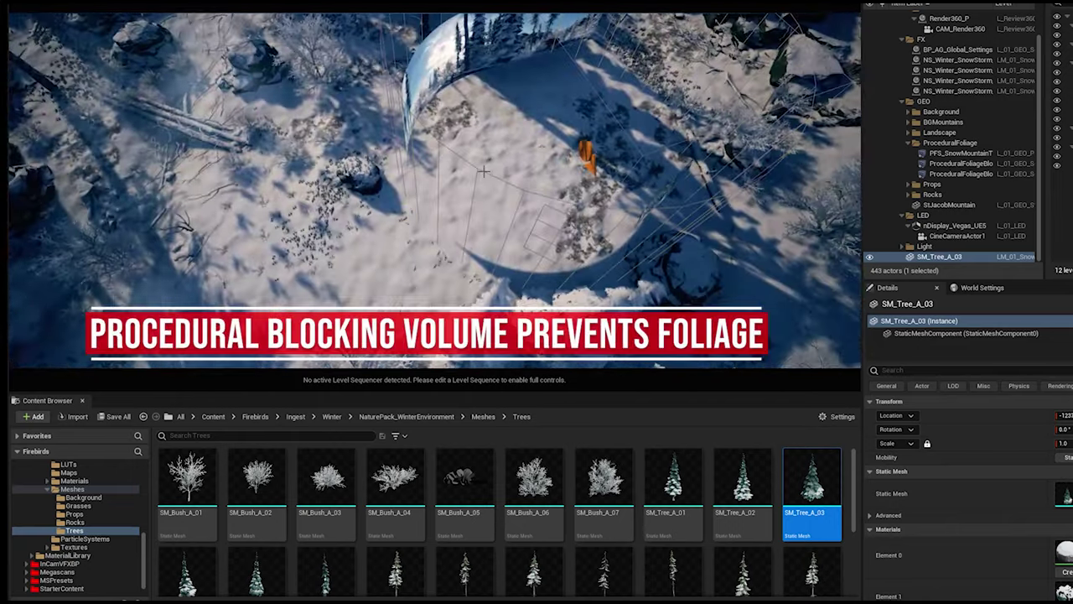
left_click(964, 163)
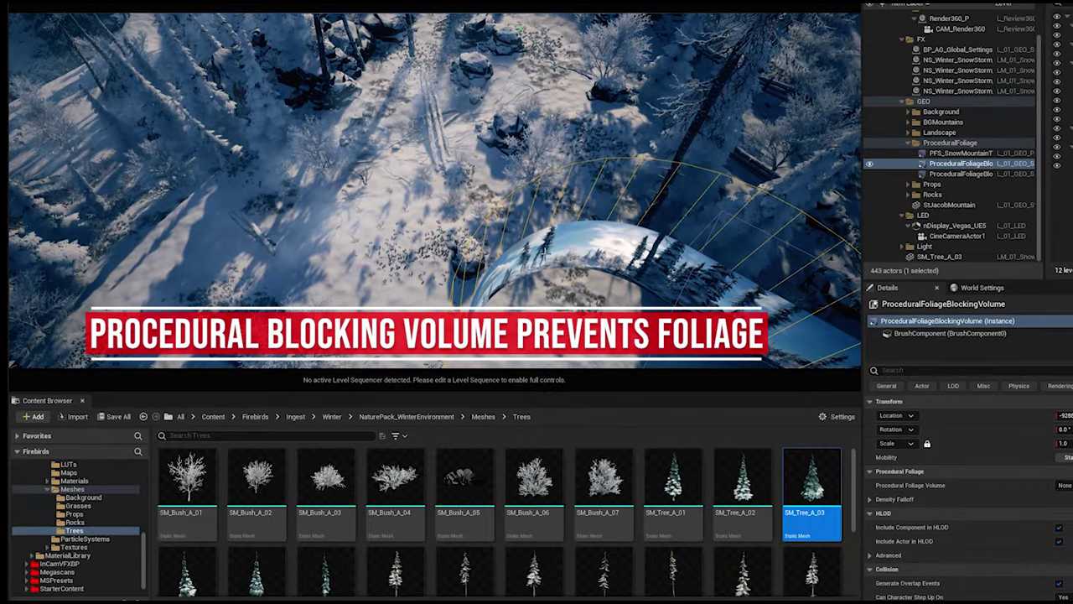
right_click_drag(544, 253, 607, 314)
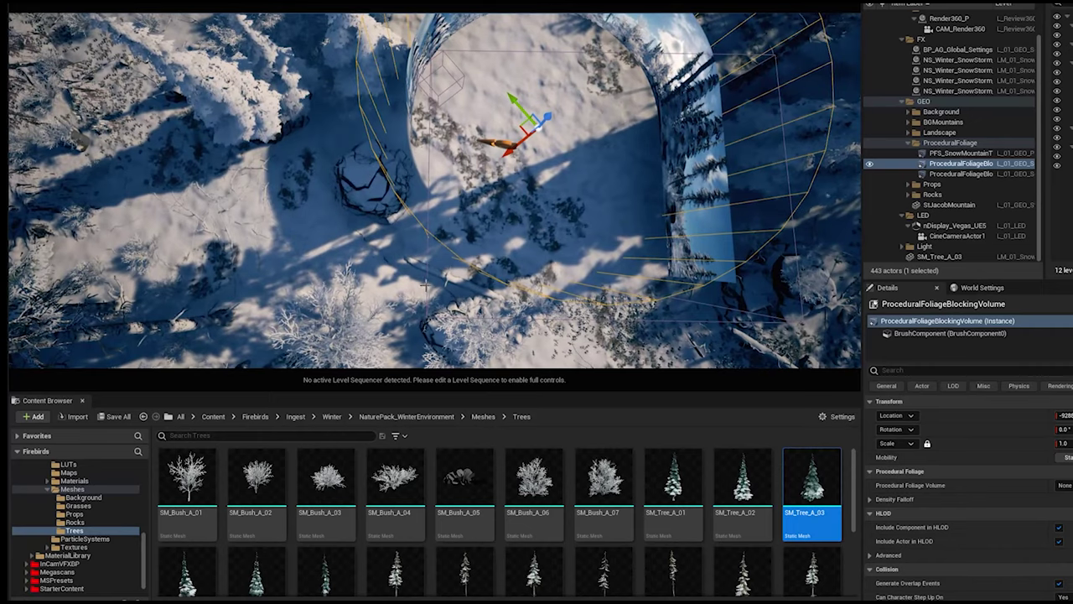
left_click(426, 286)
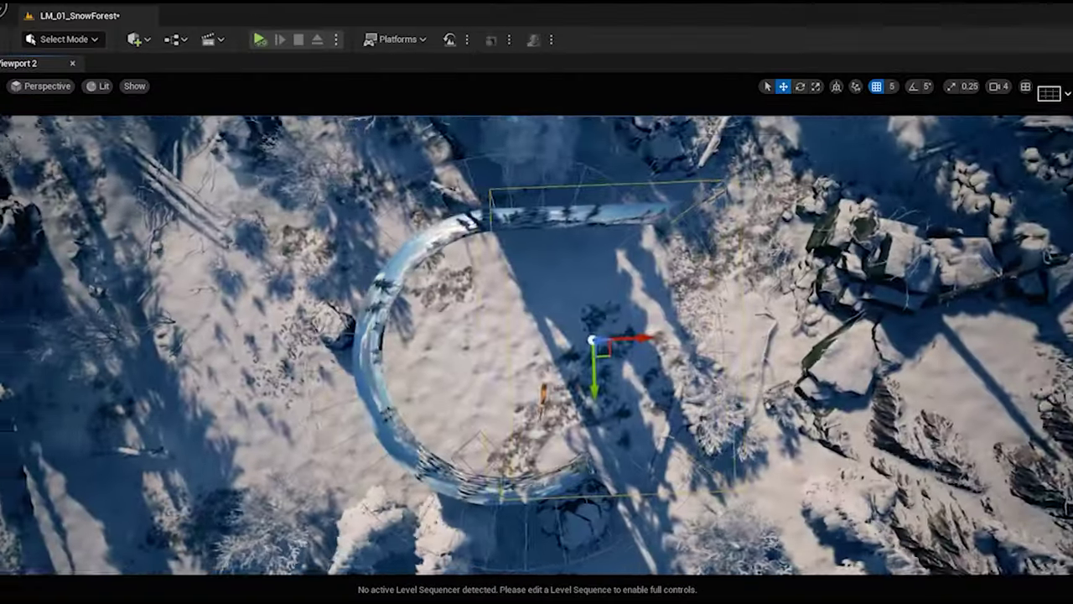
right_click_drag(495, 179, 327, 117)
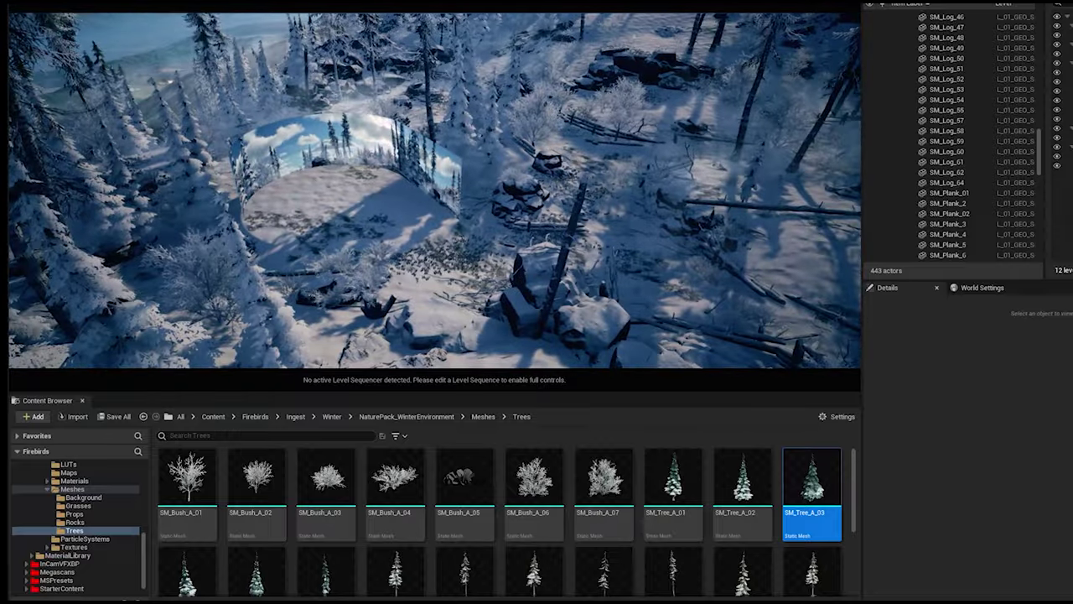
Step: Select the nDisplay_Vegas_UE5 stage and look around at the forest and mountains surrounding it on all sides
left_click(357, 140)
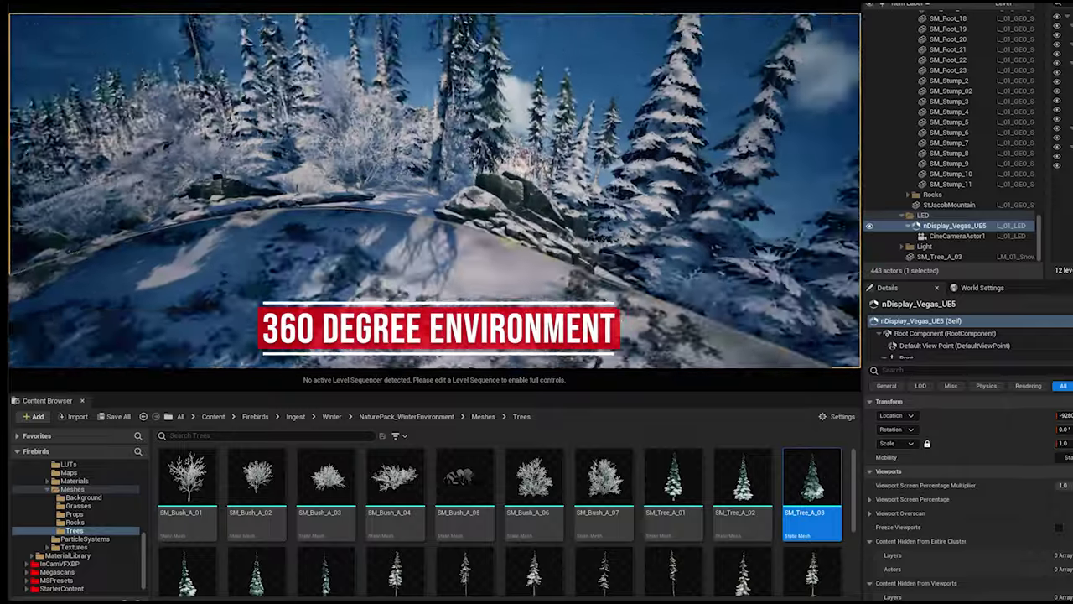
scroll(486, 266, "down", 3)
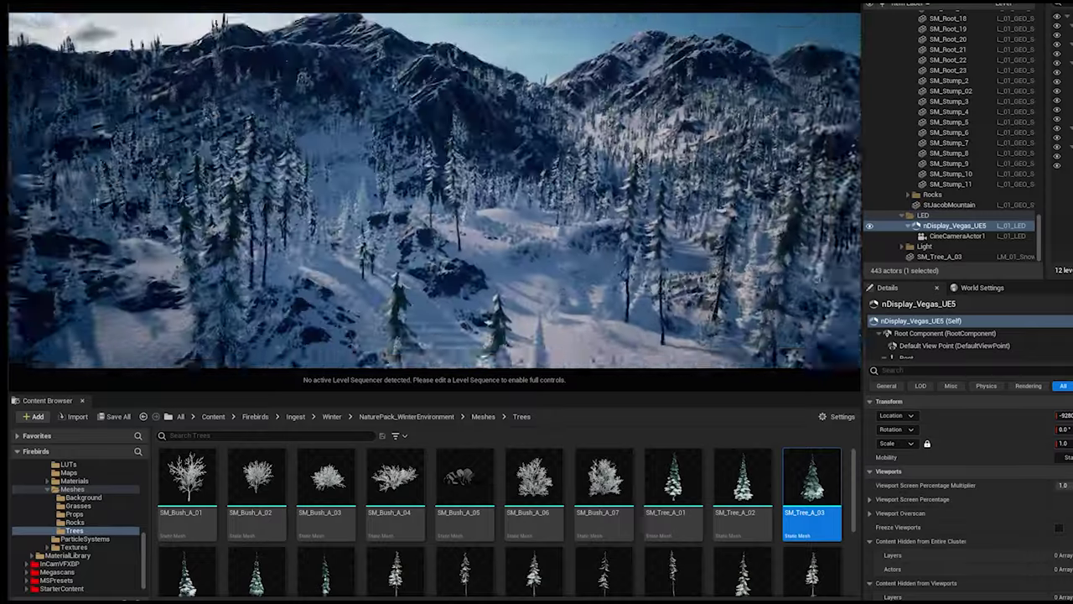
right_click_drag(487, 266, 285, 352)
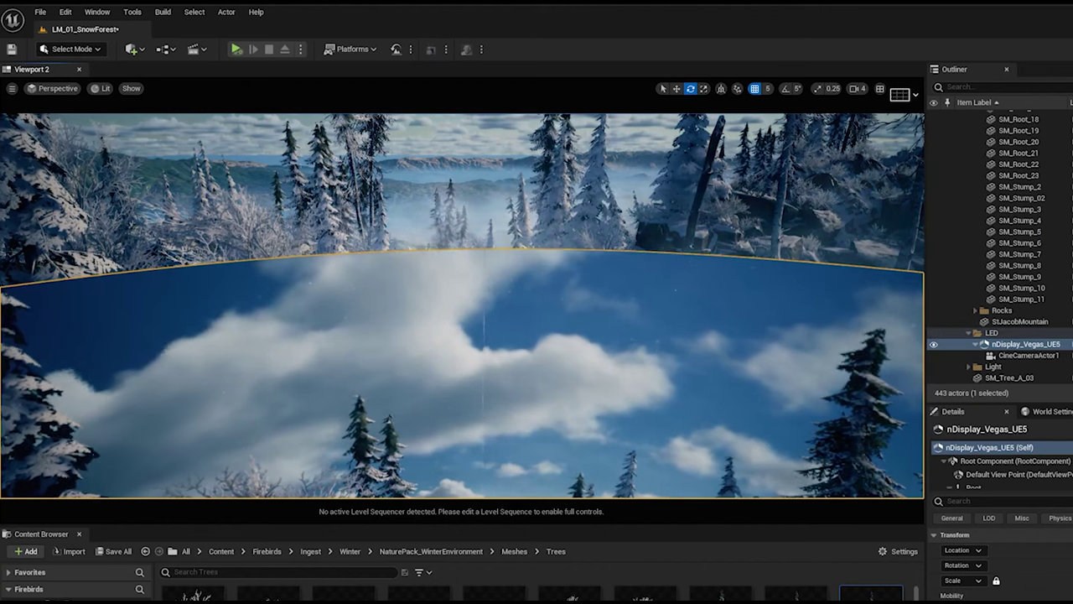
Step: Collapse the scene hierarchy, select Ultra_Dynamic_Sky in the Light folder's Sky group and look at the sky
scroll(973, 121, "up", 10)
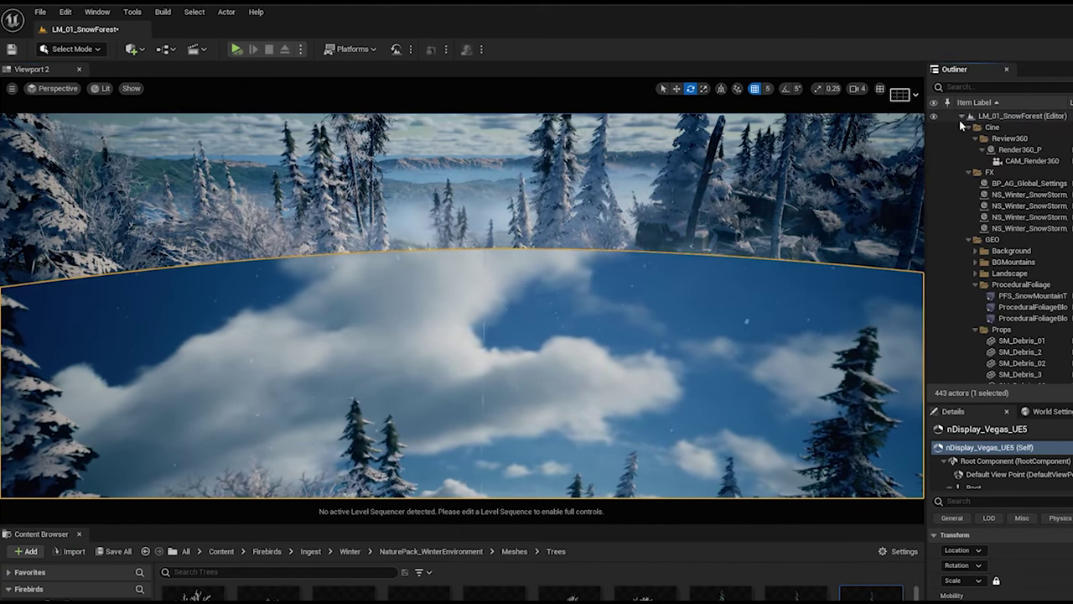
left_click(961, 117, "shift")
left_click(961, 118)
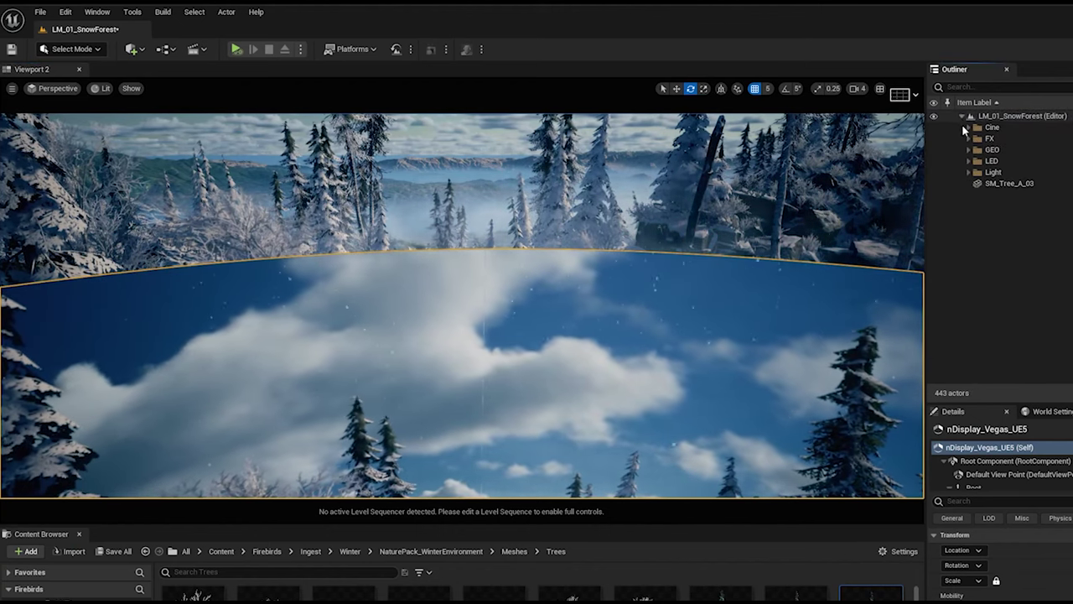
left_click(970, 172)
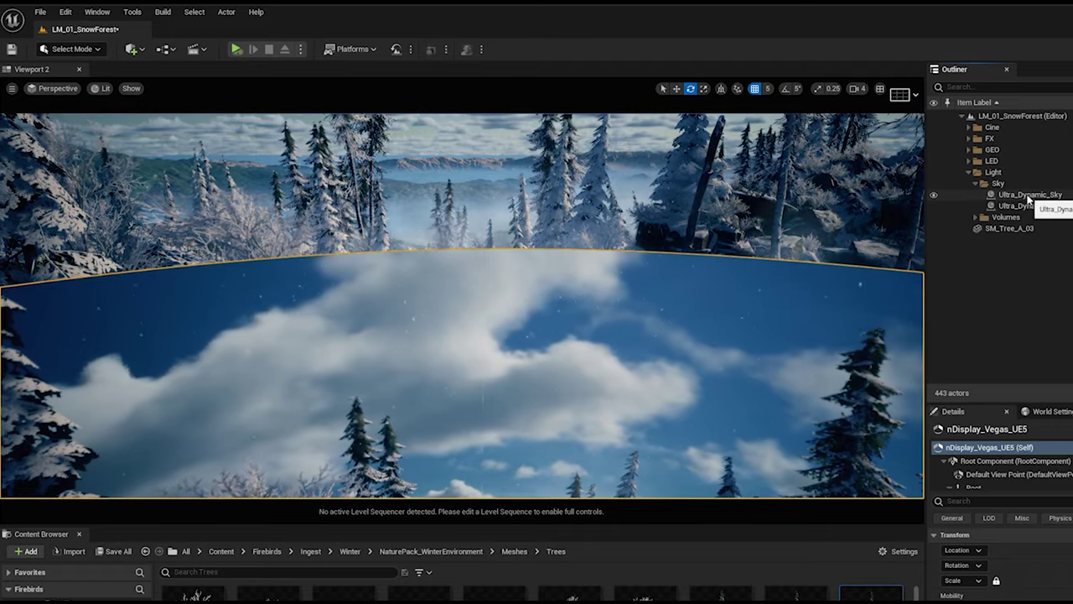
left_click(1029, 195)
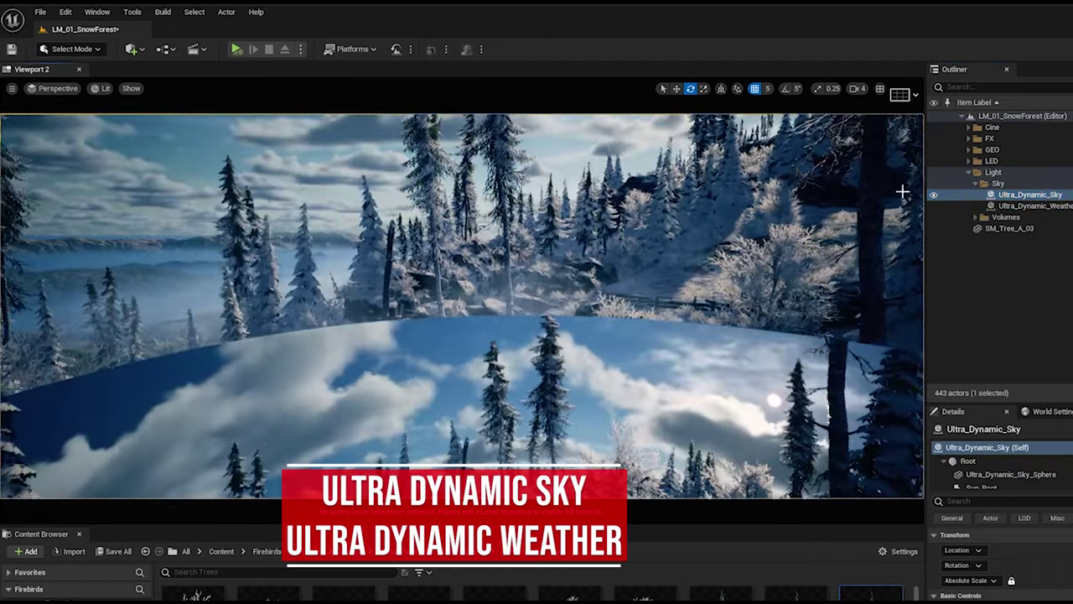
right_click_drag(463, 306, 362, 314)
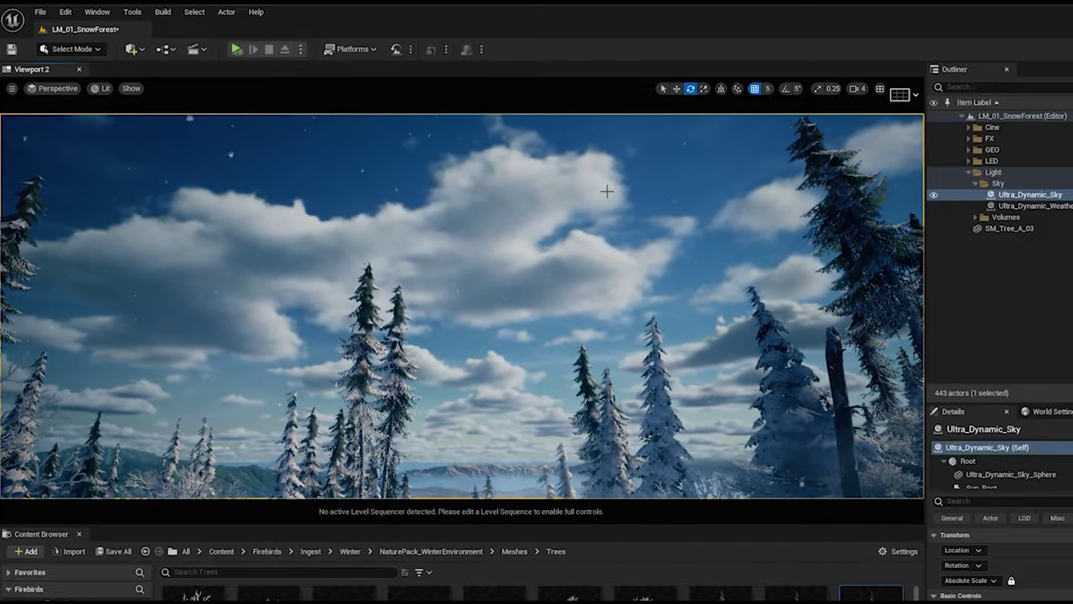
Step: Close the Content Browser, select Ultra_Dynamic_Weather and look around at its snow and changing weather over the forest
left_click(79, 534)
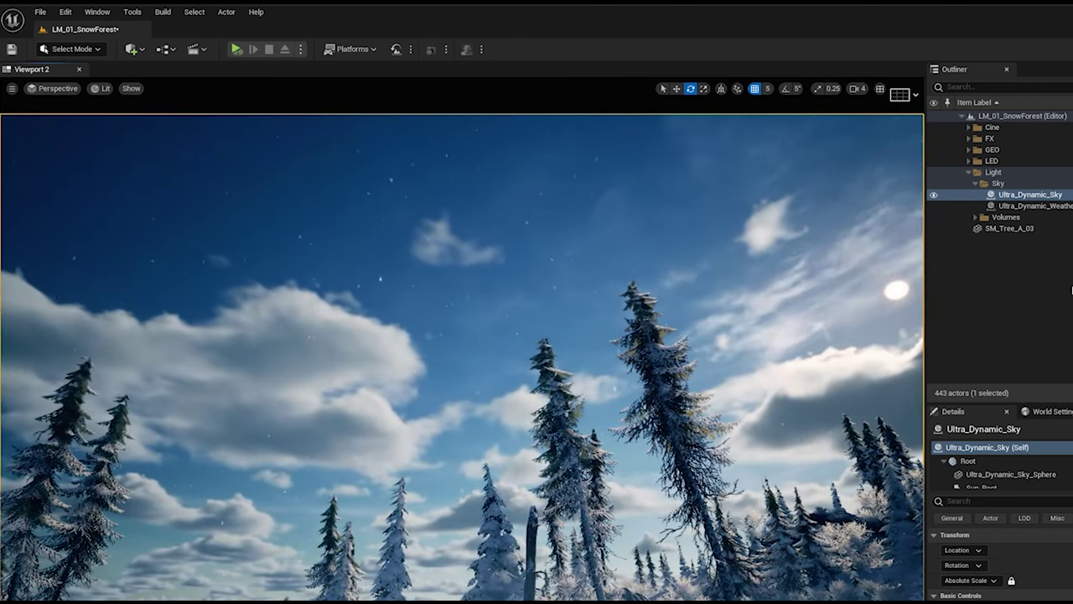
left_click(1028, 207)
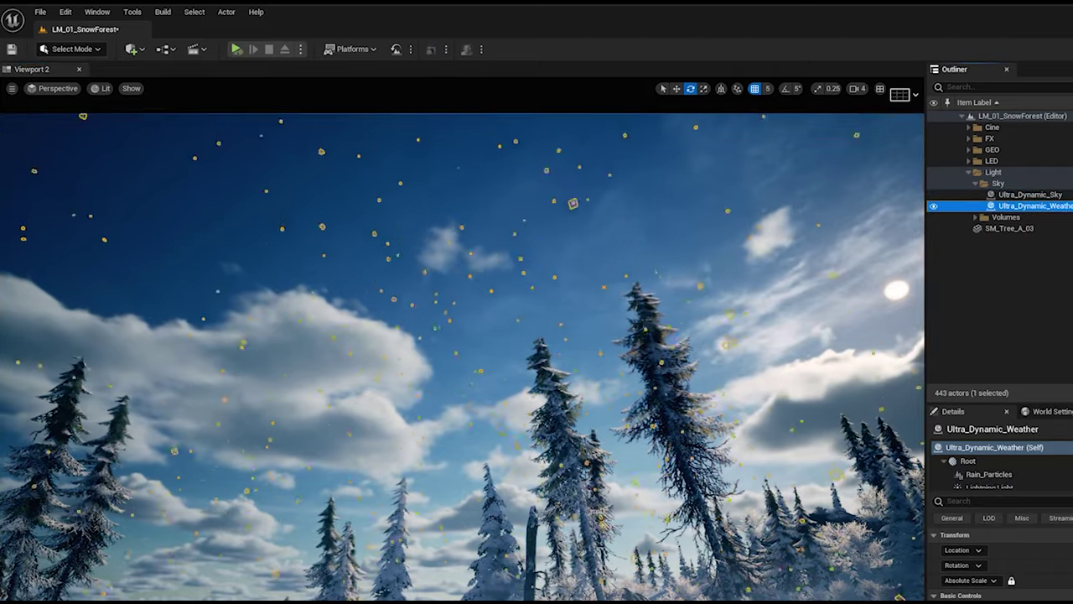
right_click_drag(587, 335, 461, 315)
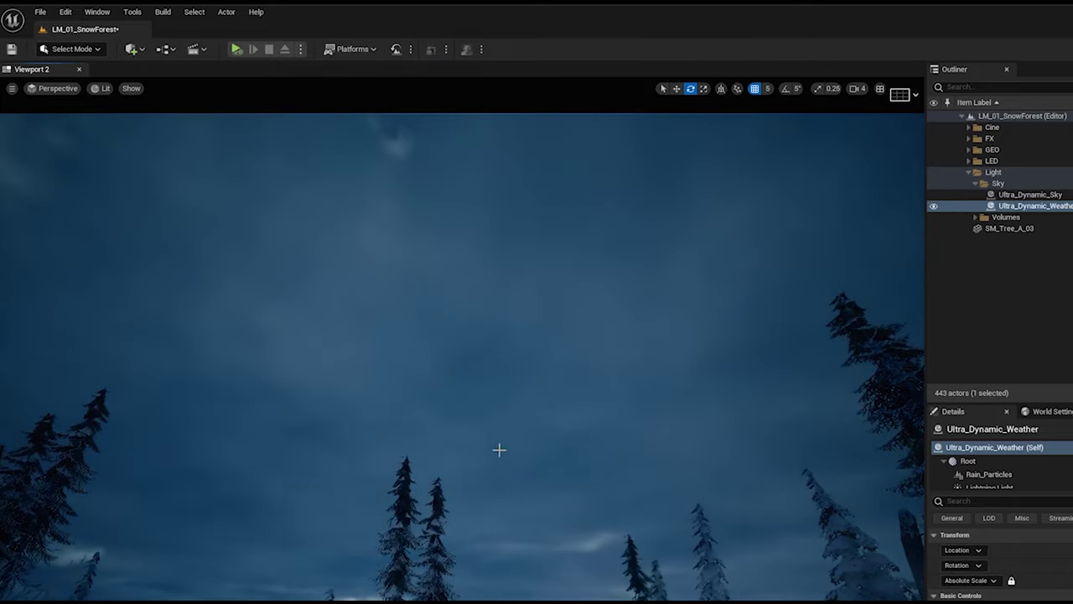
right_click_drag(499, 449, 323, 471)
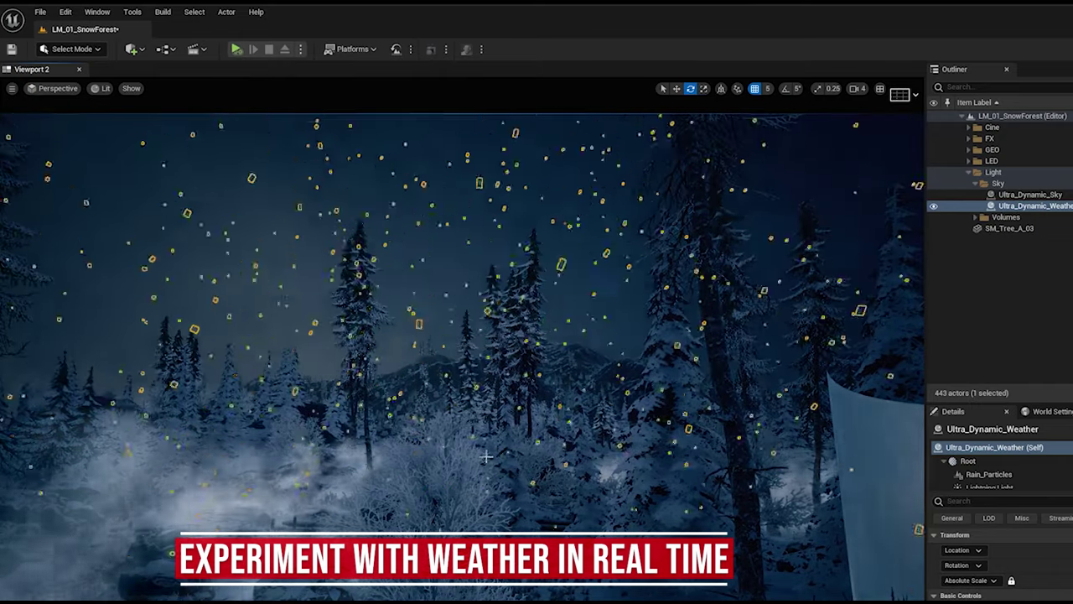
mouse_move(479, 457)
right_mouse_down()
mouse_move(436, 436)
mouse_move(394, 435)
mouse_move(480, 457)
right_mouse_up()
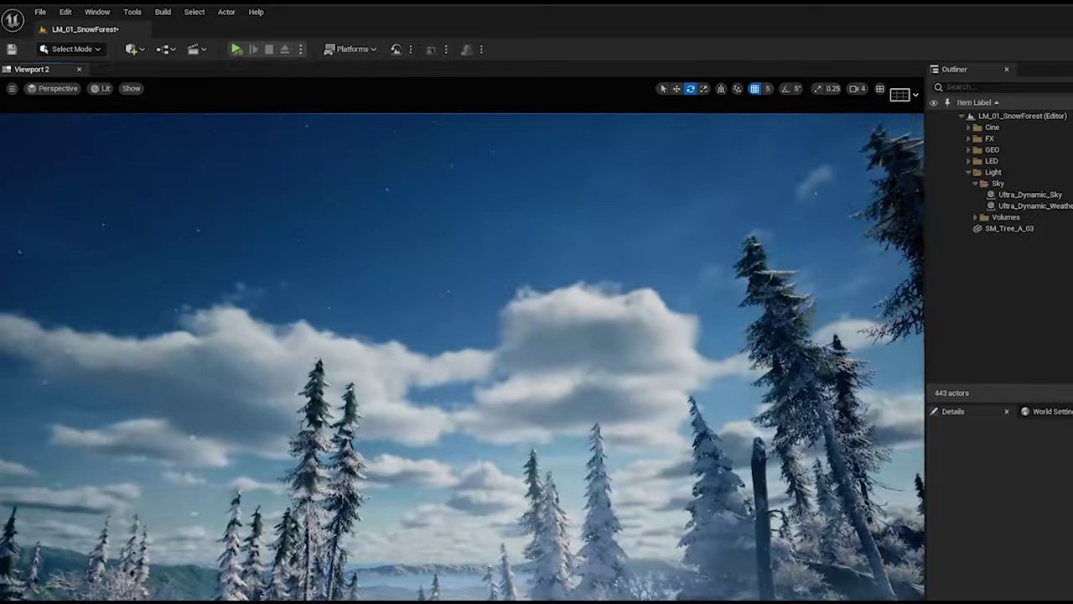
right_click_drag(788, 252, 832, 409)
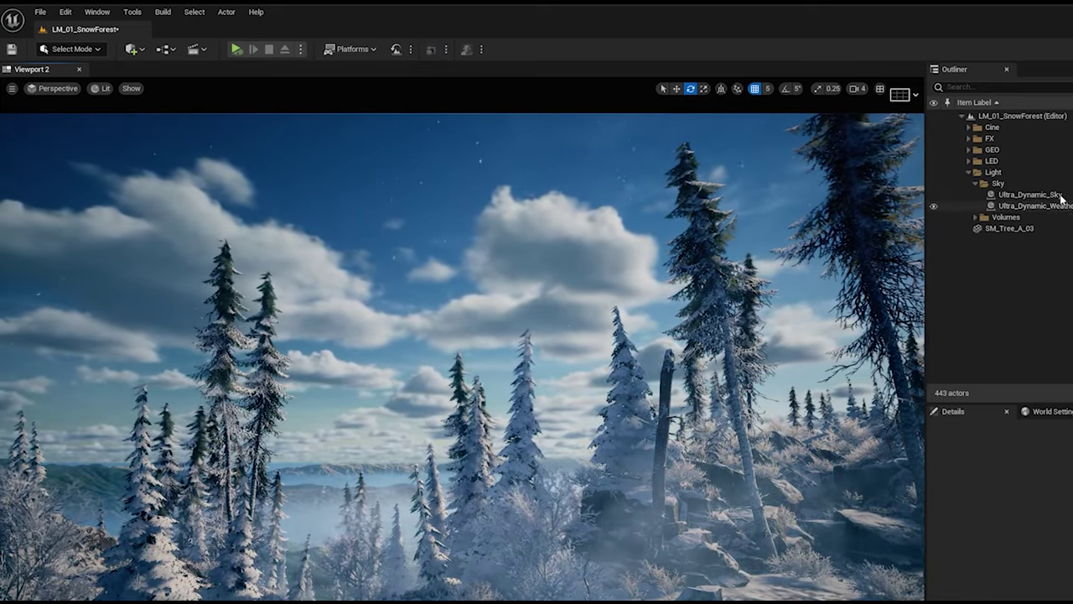
Step: Select Ultra_Dynamic_Sky and adjust its Basic Controls to fill the sky with more clouds
left_click(1028, 194)
scroll(1006, 558, "down", 3)
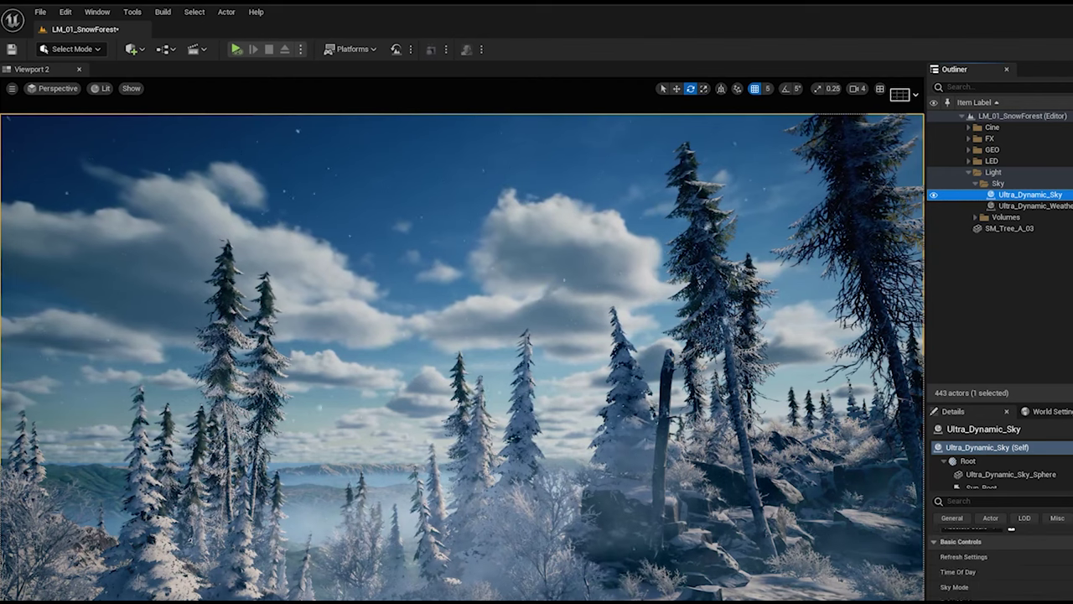
left_click(1064, 554)
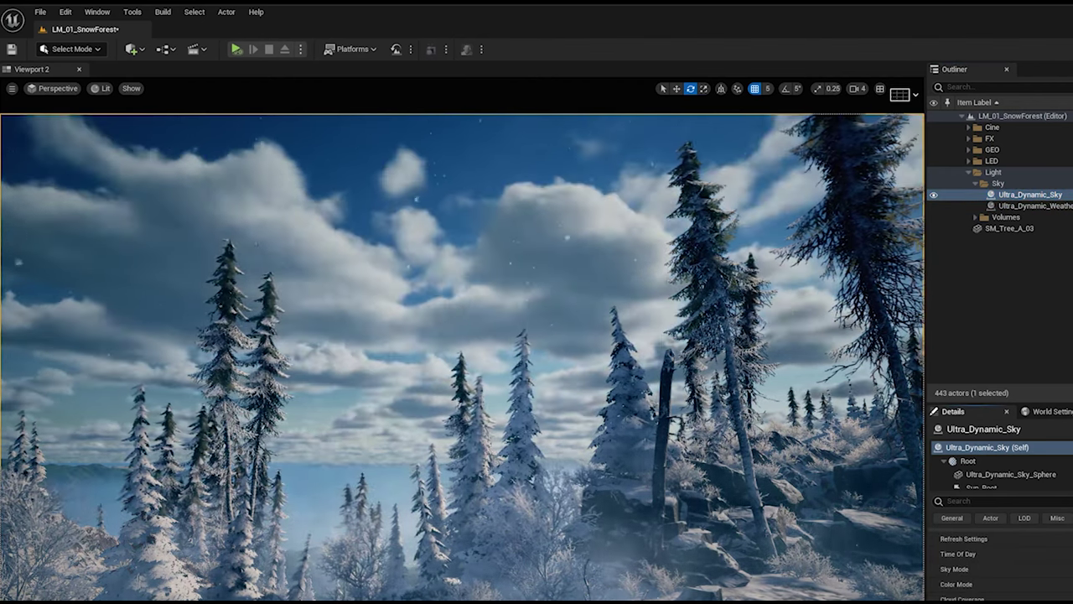
right_click_drag(413, 408, 394, 373)
key("w")
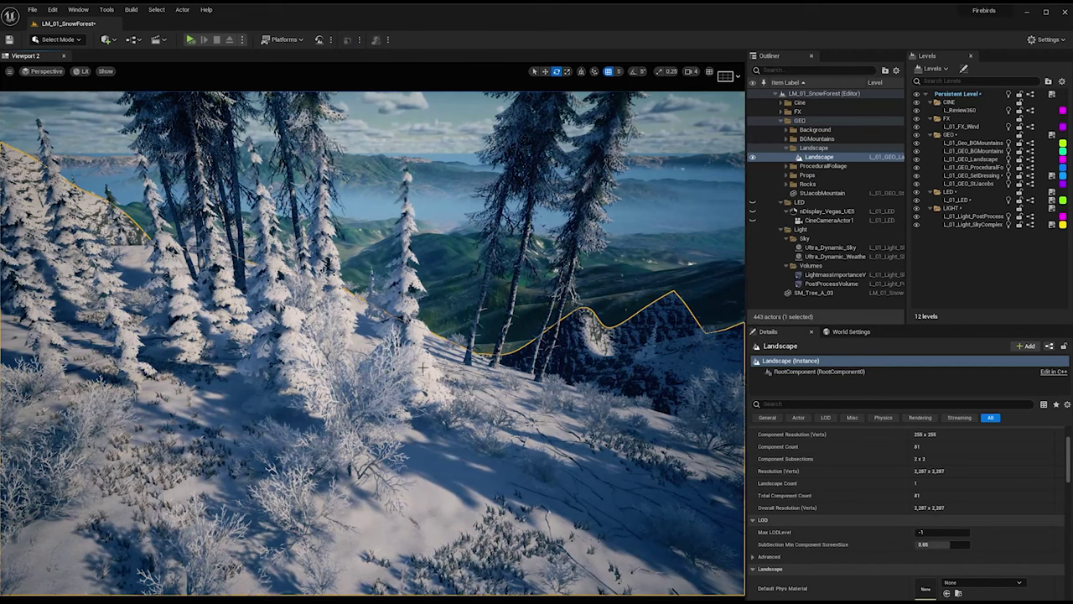
Step: Examine the snowy landscape's edge against the green hills and foggy valley beyond the trees
right_click_drag(373, 344, 470, 193)
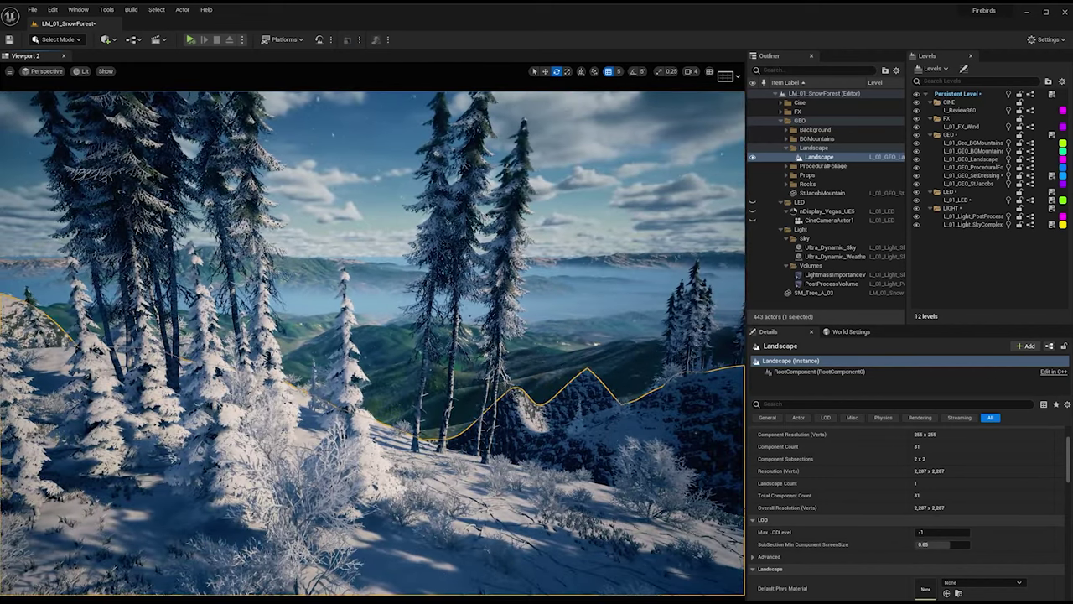
left_click(508, 240)
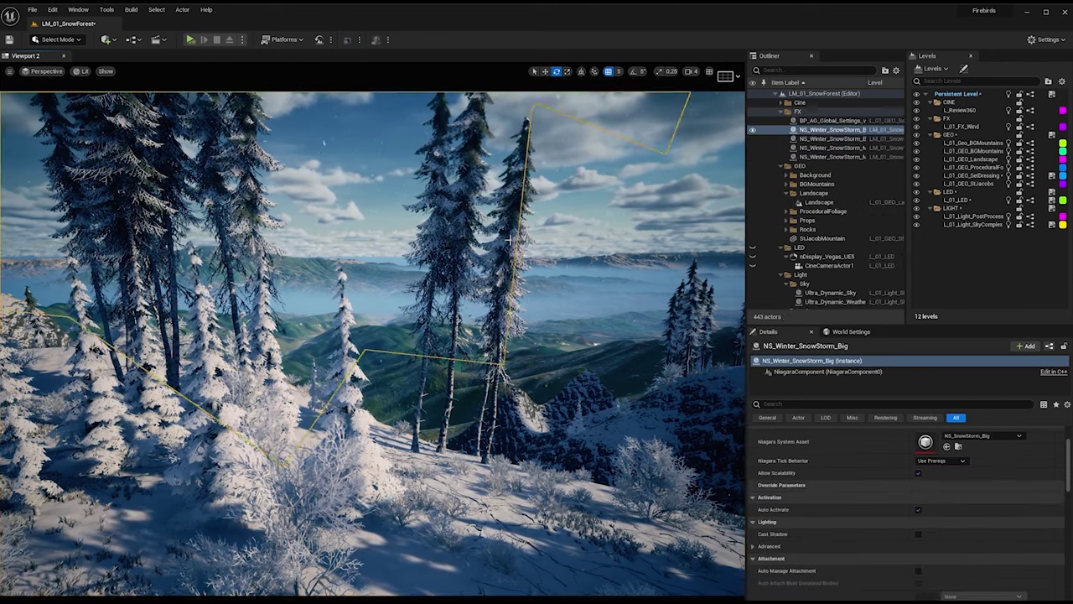
right_click_drag(508, 240, 453, 315)
right_click_drag(372, 335, 621, 126)
right_click_drag(372, 335, 506, 431)
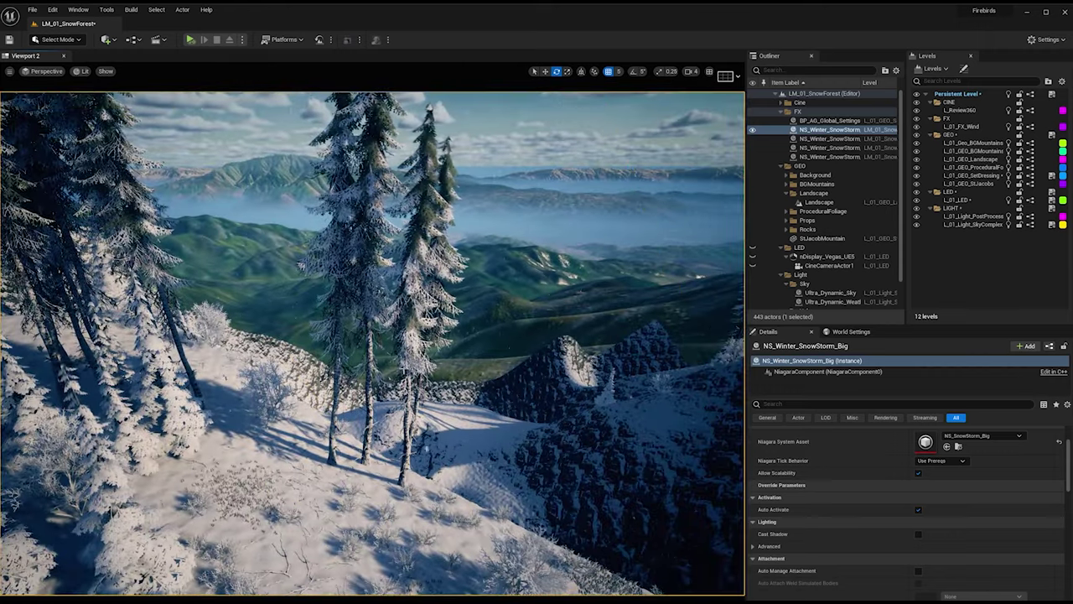
right_click_drag(372, 344, 398, 252)
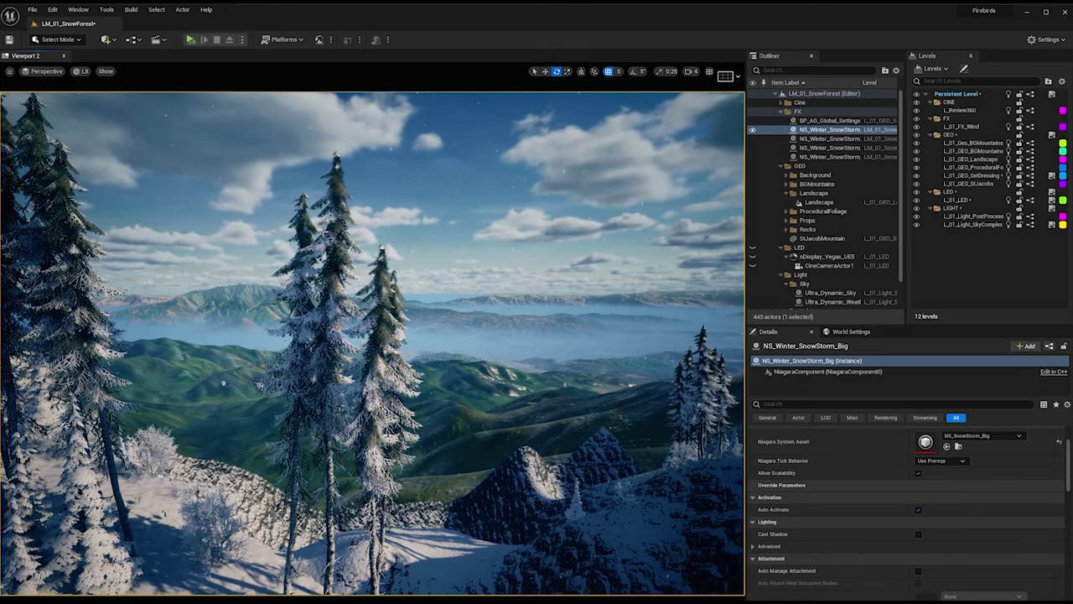
Step: Approach the stretched edge of the landscape terrain and switch the editor to Landscape mode
right_click_drag(373, 336, 394, 172)
key("w")
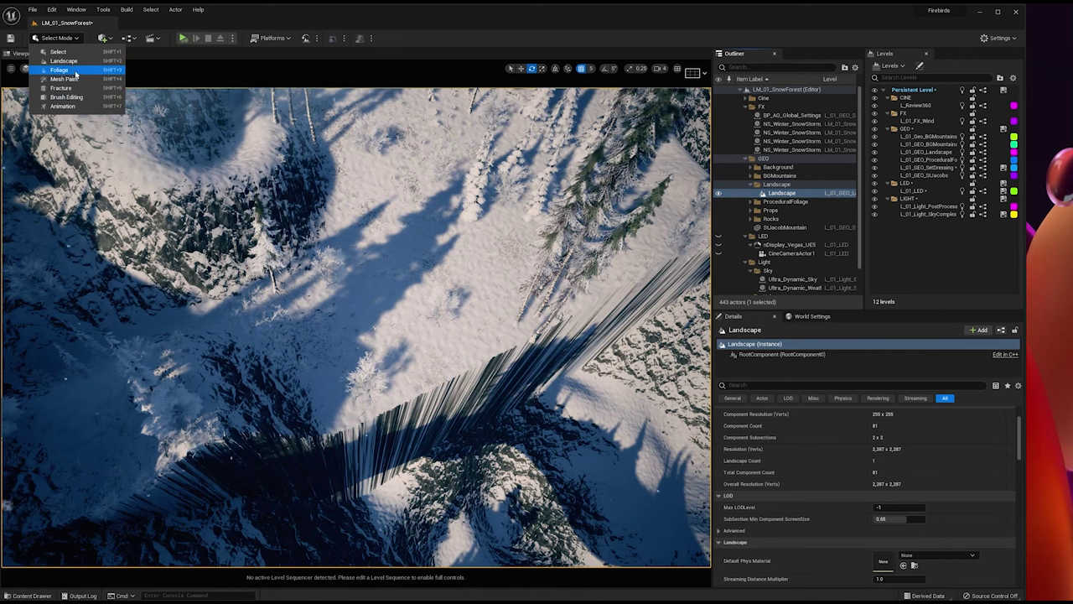
left_click(75, 63)
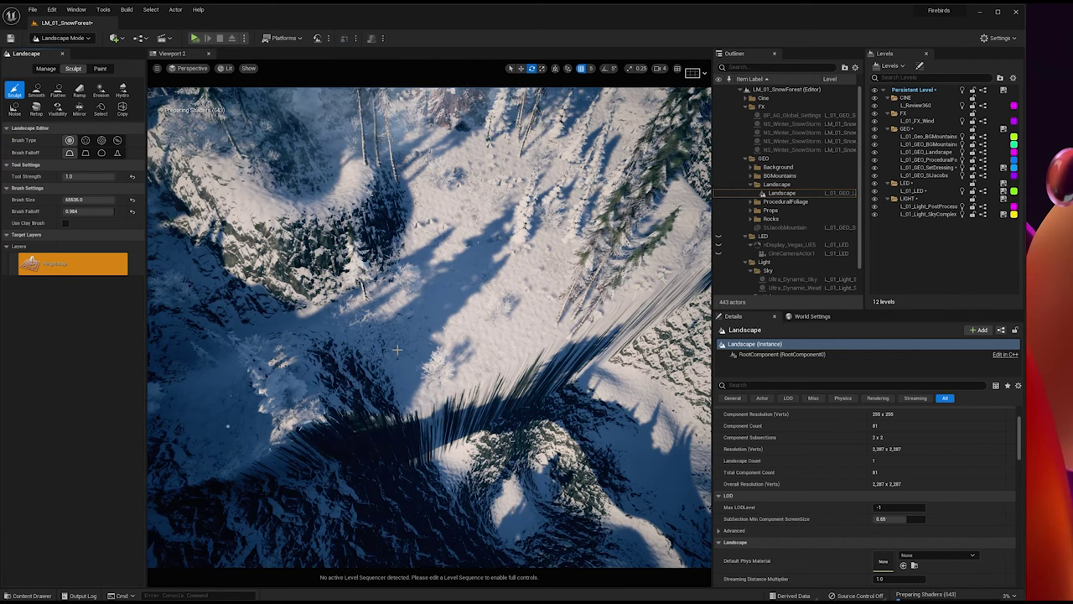
Step: Reduce the Sculpt brush size to about 445 and bring the brush over the snowy ground beside the cliff
right_click_drag(429, 327, 315, 323)
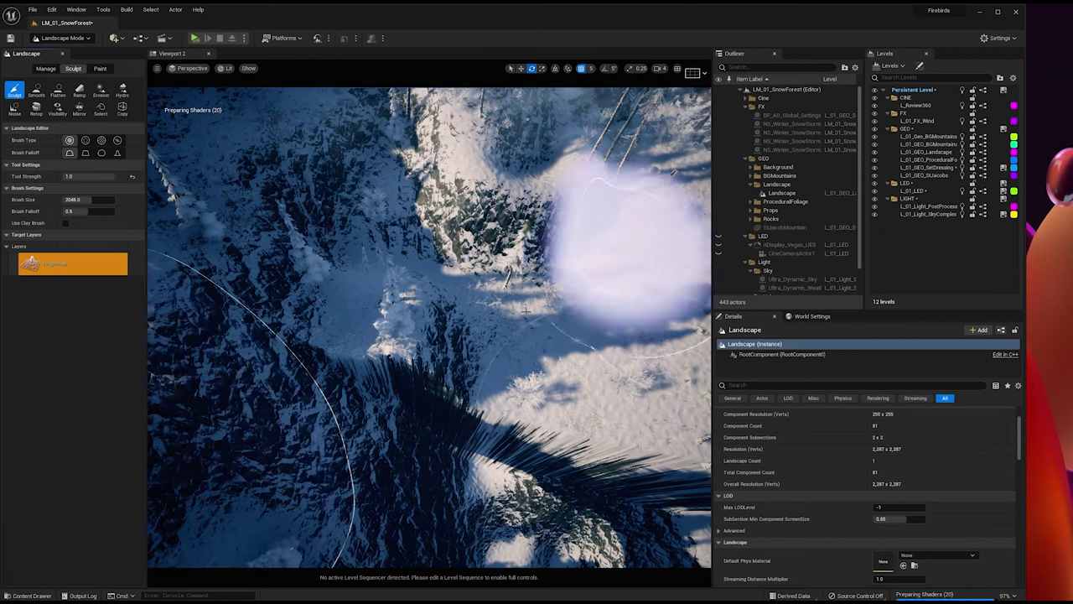
right_click_drag(578, 286, 648, 250)
mouse_move(495, 294)
right_mouse_down()
mouse_move(545, 298)
mouse_move(469, 294)
mouse_move(583, 292)
right_mouse_up()
key("w")
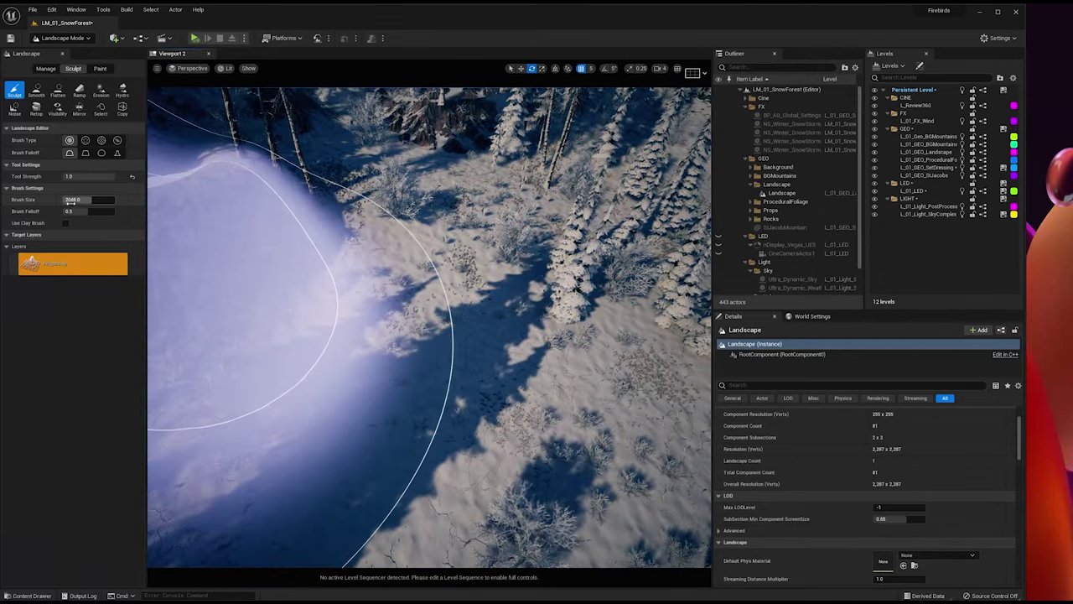
left_click_drag(73, 199, 61, 199)
mouse_move(277, 277)
right_mouse_down()
mouse_move(197, 279)
mouse_move(205, 270)
right_mouse_up()
right_click_drag(428, 327, 347, 268)
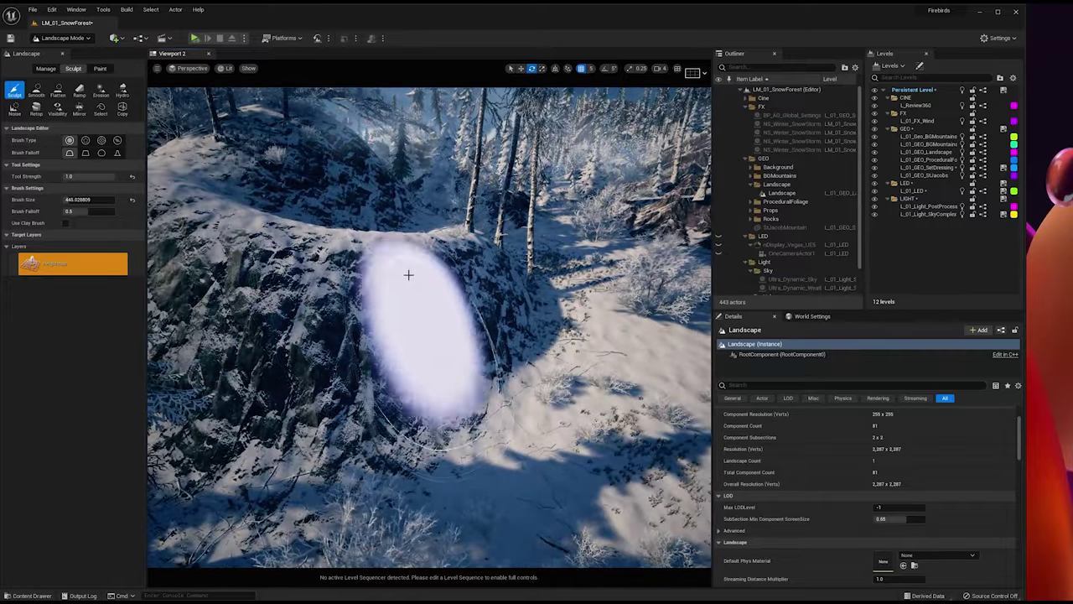
mouse_move(577, 438)
right_mouse_down()
mouse_move(681, 439)
mouse_move(579, 478)
right_mouse_up()
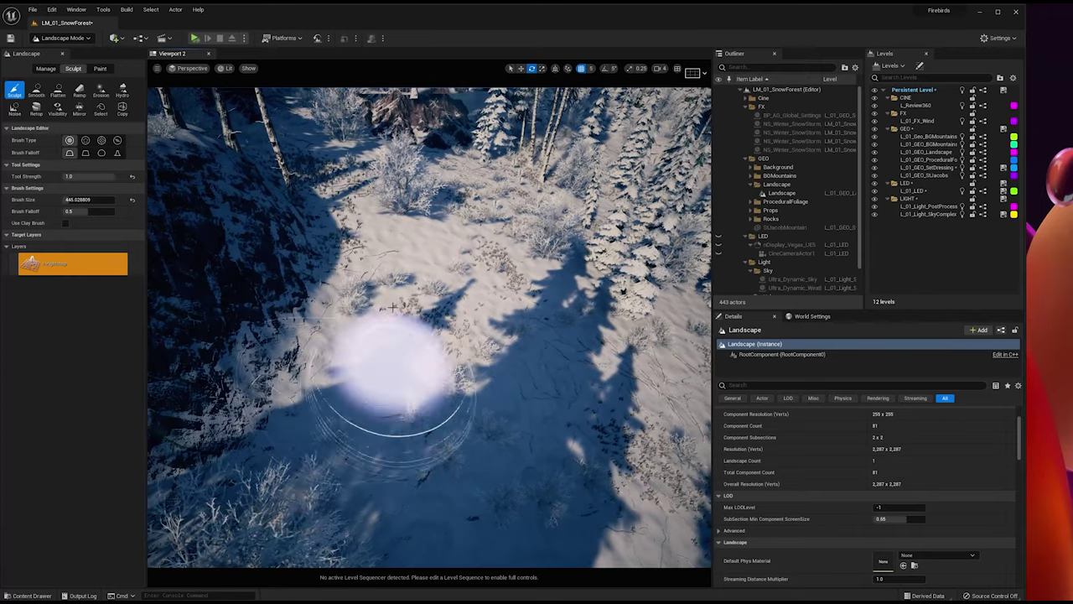
mouse_move(267, 260)
right_mouse_down()
mouse_move(202, 256)
mouse_move(239, 138)
mouse_move(243, 285)
right_mouse_up()
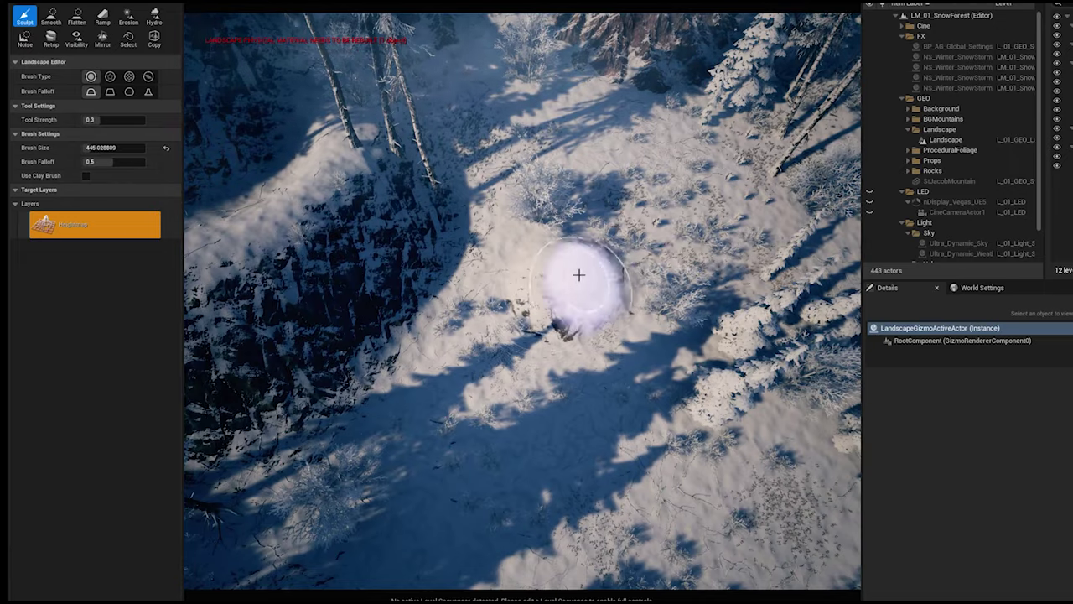
Step: Sculpt raised rocky mounds in the snowy clearing beside the cliff with a tool strength of 0.3
left_click_drag(579, 275, 597, 280)
left_click_drag(704, 387, 671, 383)
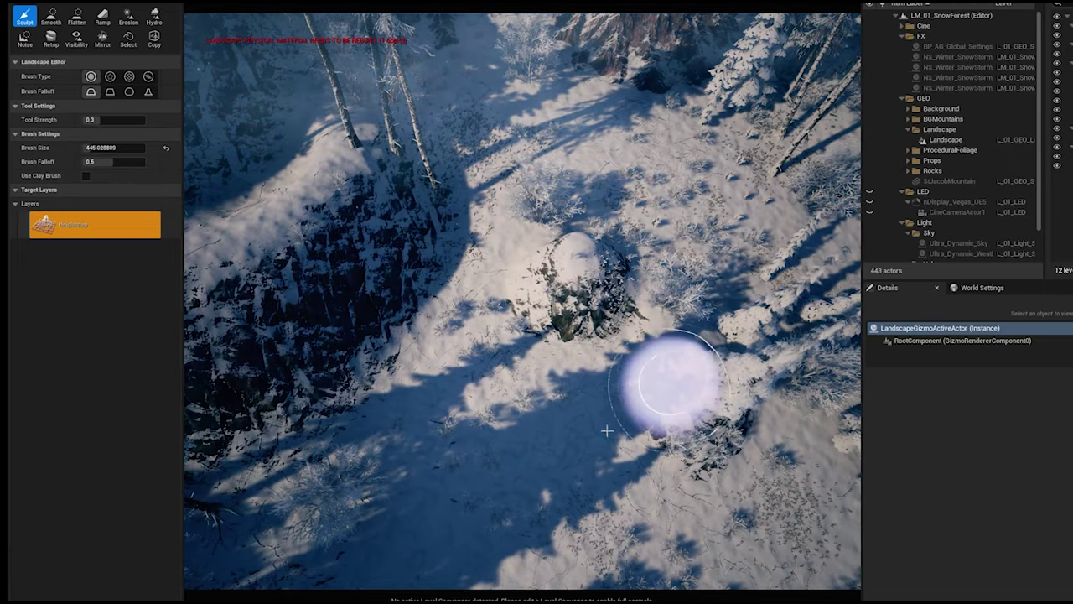
mouse_move(493, 403)
right_mouse_down()
mouse_move(604, 394)
mouse_move(625, 268)
mouse_move(616, 310)
mouse_move(579, 322)
mouse_move(528, 406)
mouse_move(448, 418)
right_mouse_up()
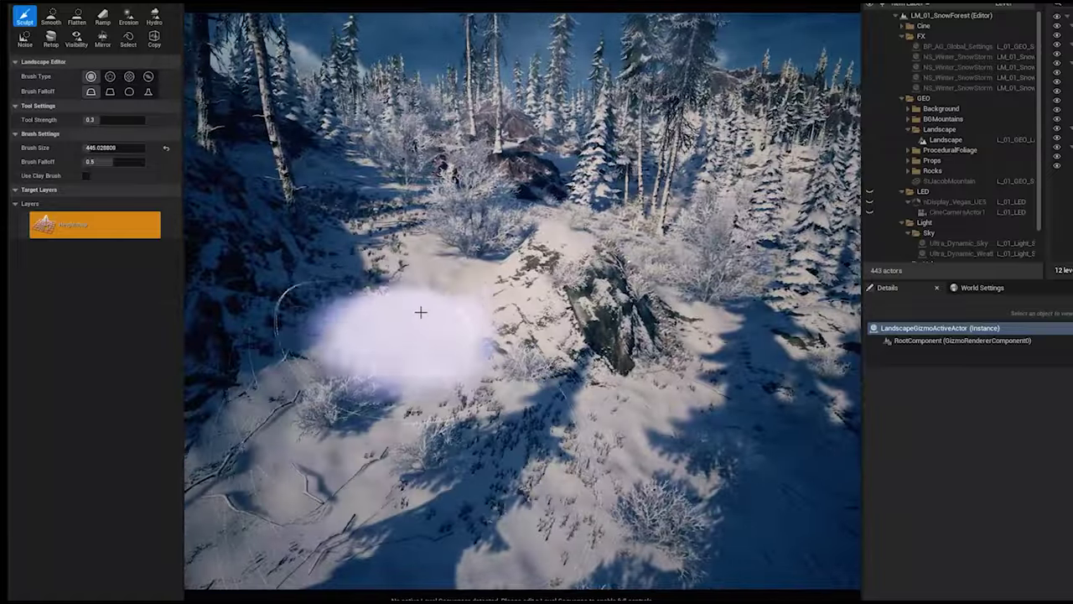
mouse_move(419, 311)
left_mouse_down()
mouse_move(369, 311)
mouse_move(452, 297)
mouse_move(350, 284)
mouse_move(436, 281)
left_mouse_up()
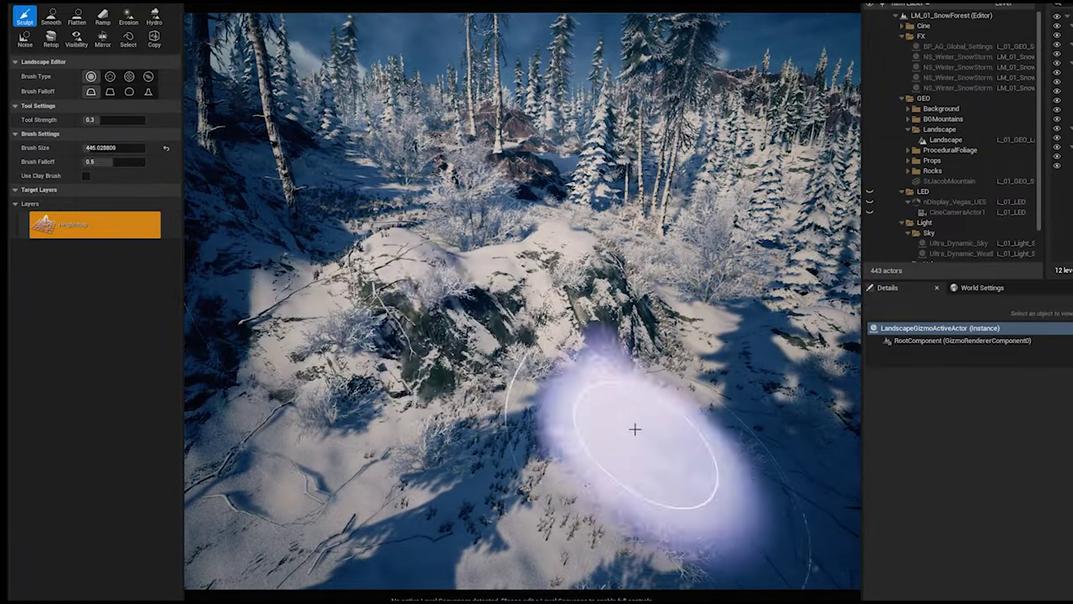
Step: Sculpt further bumps into the snowy ground among the shrubs along the slope
right_click_drag(471, 471, 536, 369)
left_click_drag(420, 343, 453, 345)
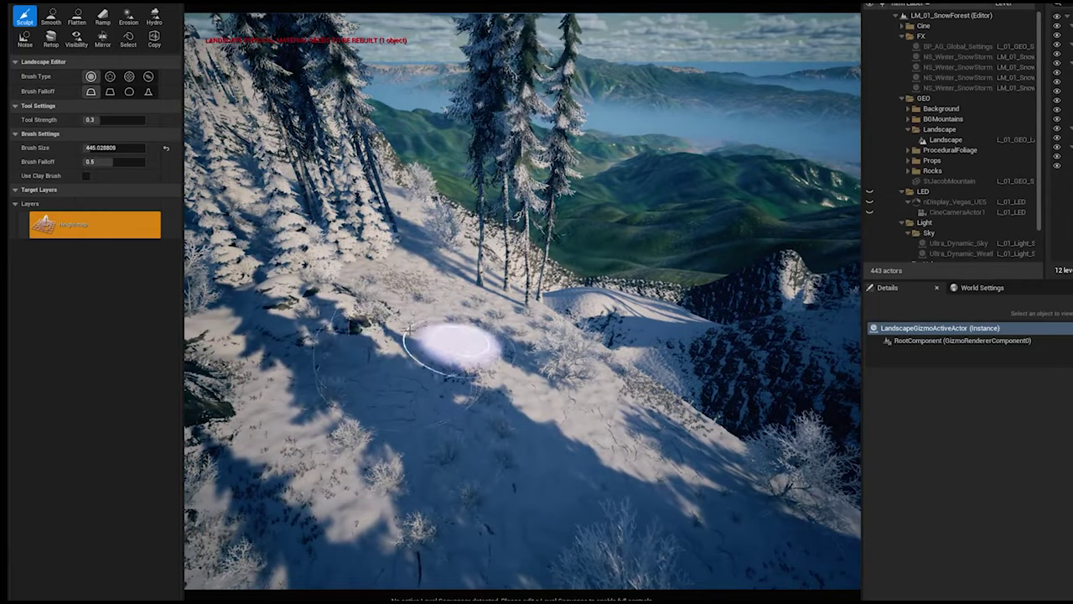
mouse_move(431, 364)
right_mouse_down()
mouse_move(439, 495)
mouse_move(508, 290)
right_mouse_up()
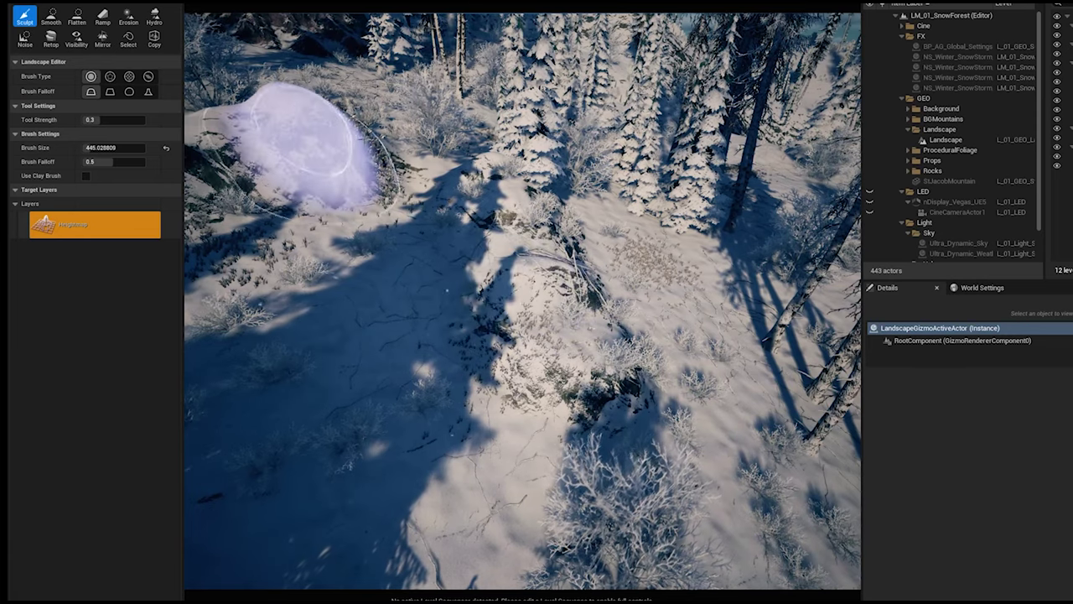
right_click_drag(566, 252, 517, 286)
left_click_drag(498, 273, 567, 267)
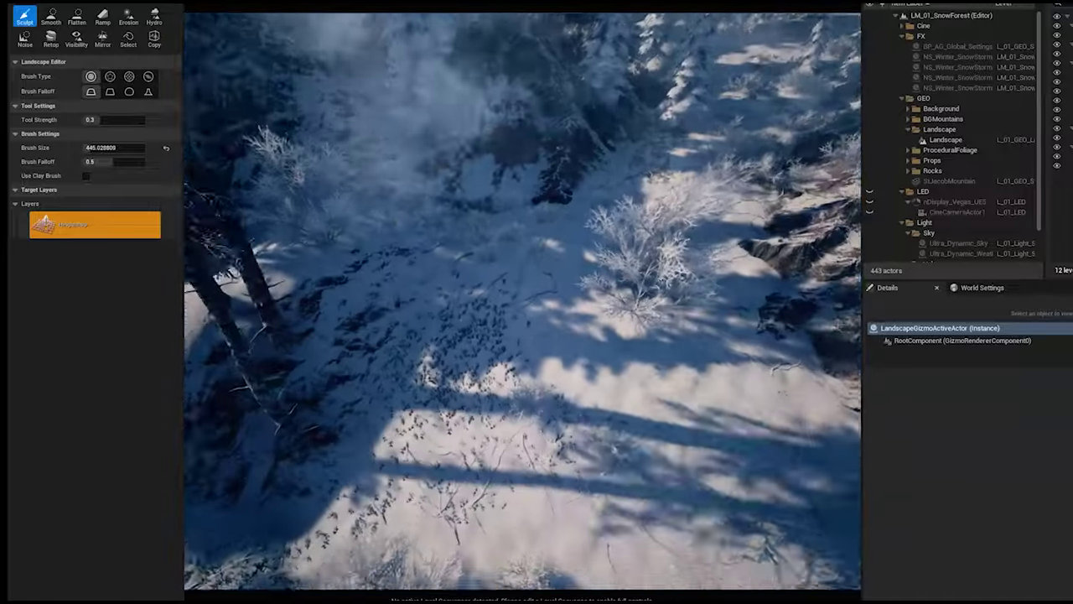
left_click_drag(594, 271, 585, 319)
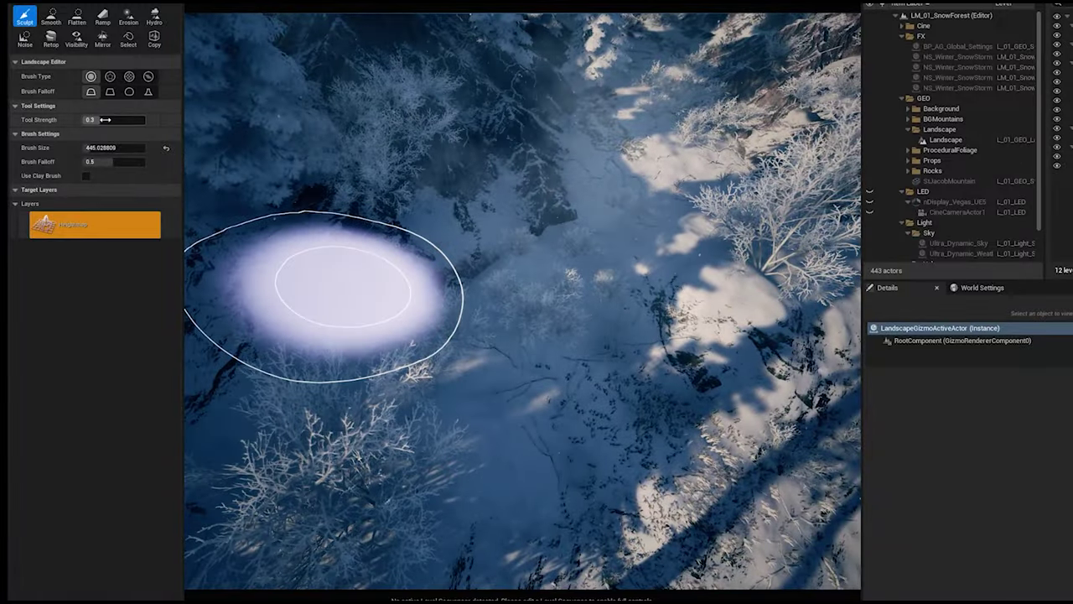
Step: Set the sculpt tool strength to 0.5 and raise a tall mound in the shaded hollow between the trees
left_click_drag(94, 119, 113, 119)
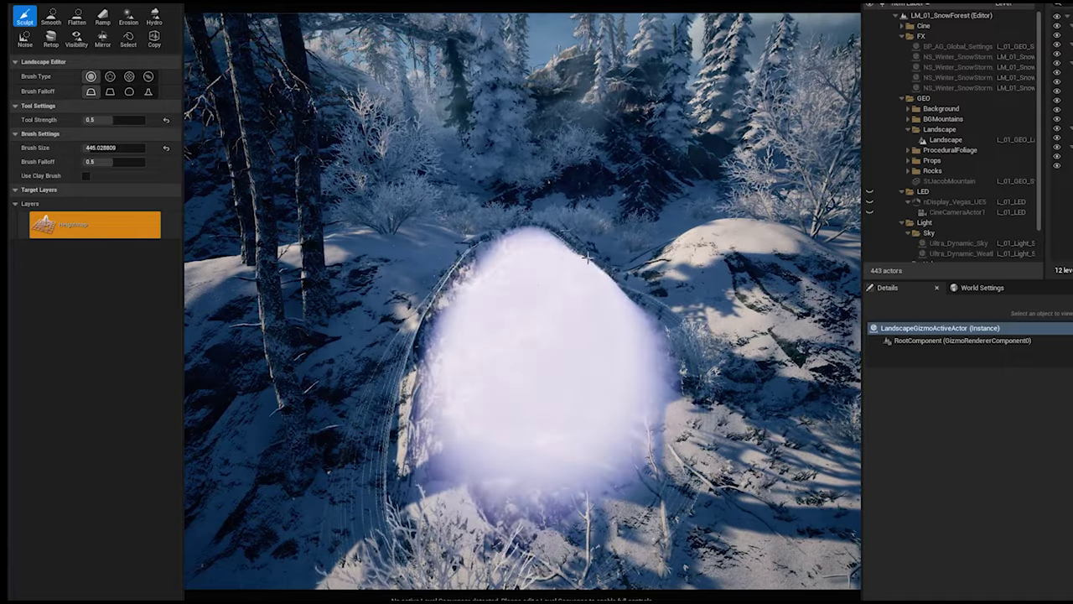
mouse_move(599, 353)
right_mouse_down()
mouse_move(558, 342)
mouse_move(675, 344)
mouse_move(499, 331)
mouse_move(578, 339)
mouse_move(603, 378)
mouse_move(671, 428)
mouse_move(570, 335)
mouse_move(578, 470)
mouse_move(537, 537)
right_mouse_up()
key("w")
key("s")
left_click_drag(508, 284, 513, 337)
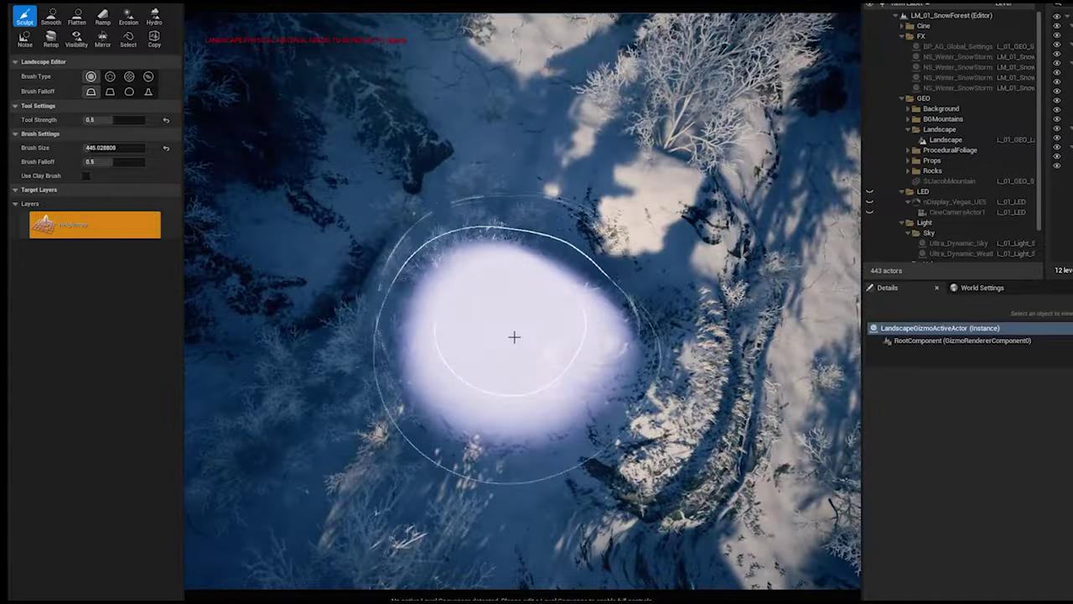
mouse_move(528, 286)
right_mouse_down()
mouse_move(537, 210)
mouse_move(520, 142)
mouse_move(587, 155)
mouse_move(562, 134)
mouse_move(311, 184)
right_mouse_up()
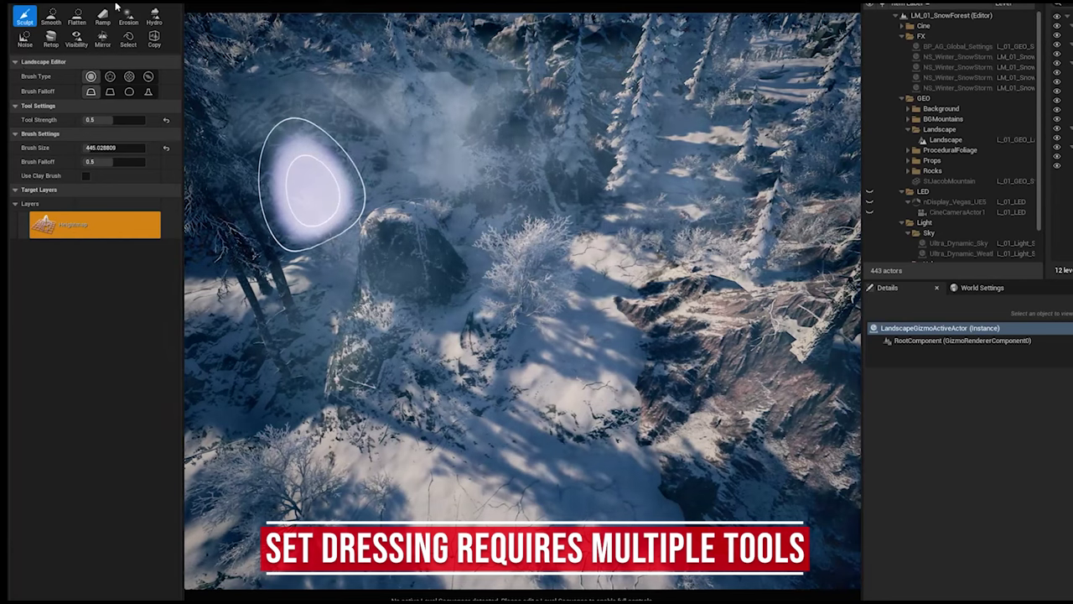
Step: Add a landscape ramp of width 2000 between the sculpted rock and the snowy ground in front of it
left_click(77, 16)
left_click(102, 19)
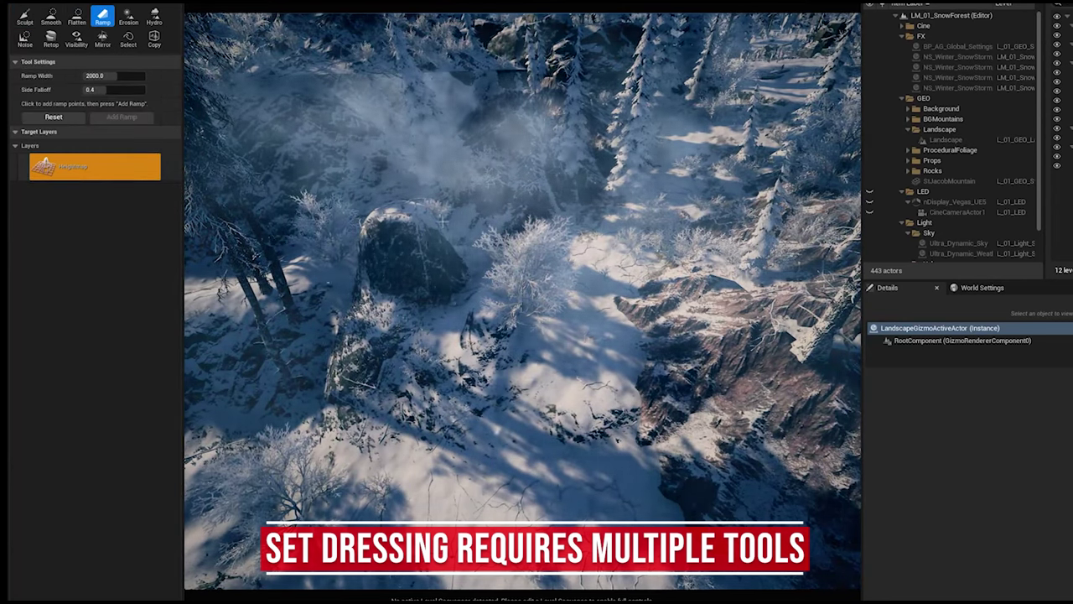
left_click(441, 220)
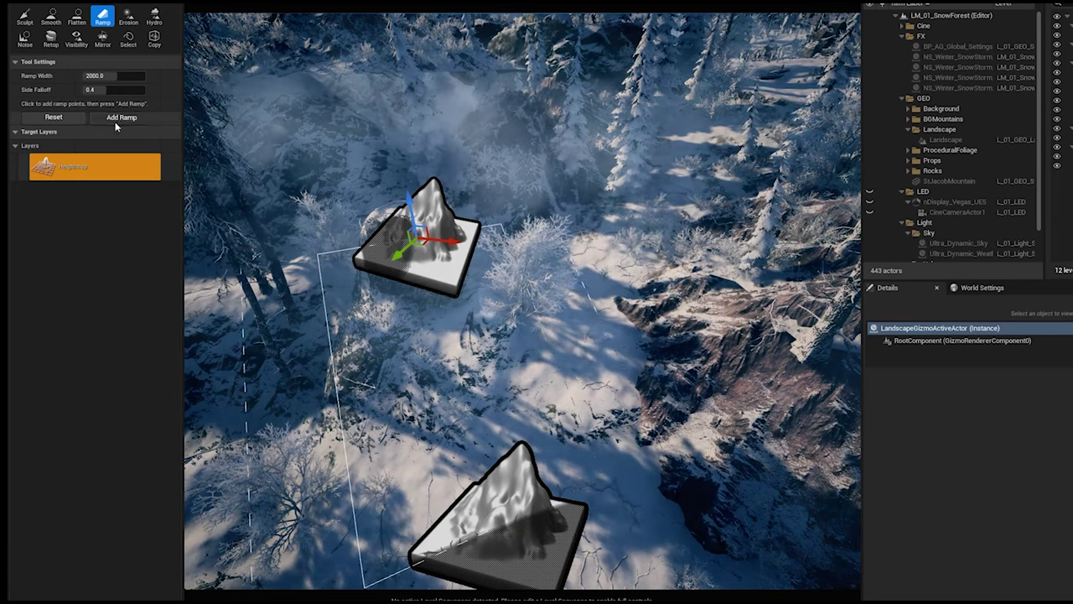
left_click(120, 117)
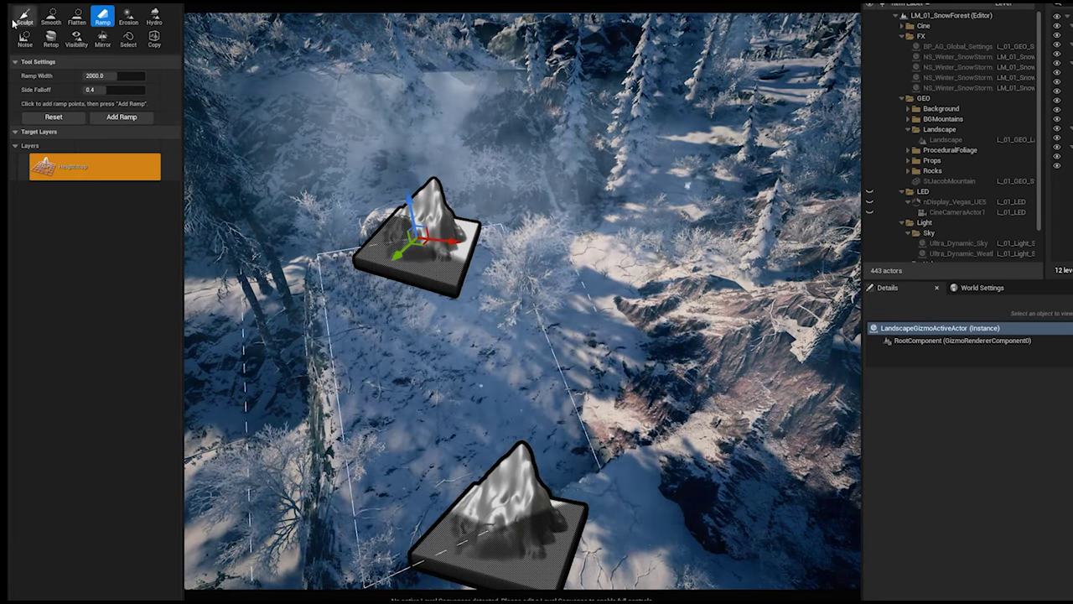
Step: Smooth the sculpted rocky mound beside the fallen tree with the Smooth tool
left_click(24, 17)
left_click(76, 16)
left_click(52, 16)
right_click_drag(267, 138, 260, 97)
right_click_drag(587, 260, 652, 387)
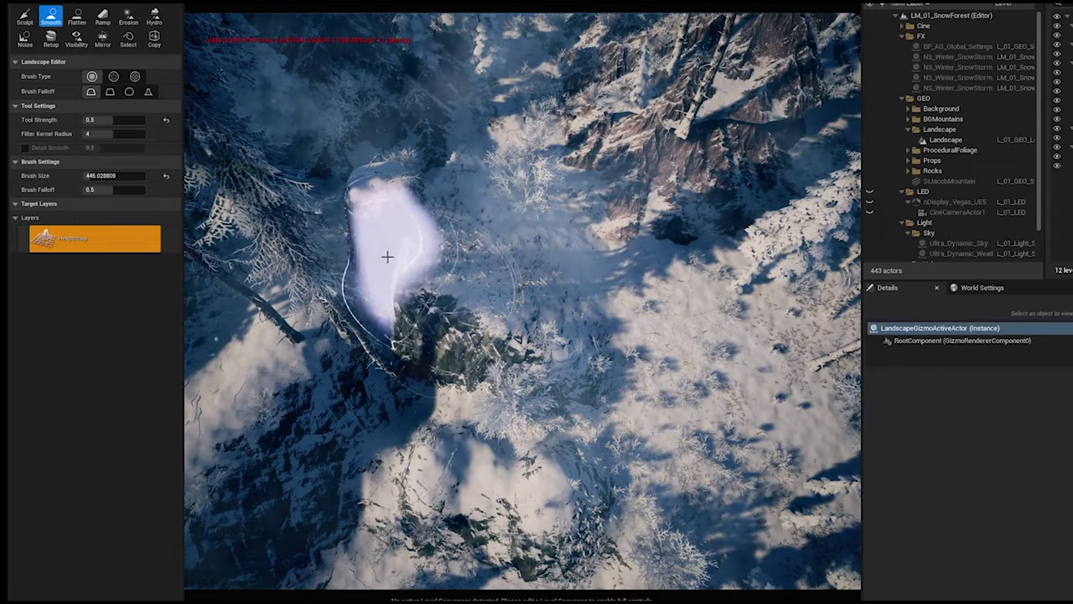
Step: Flatten the rocky outcrop into a level ledge using the Flatten tool with a brush size of about 697
mouse_move(607, 507)
right_mouse_down()
mouse_move(545, 478)
mouse_move(521, 335)
right_mouse_up()
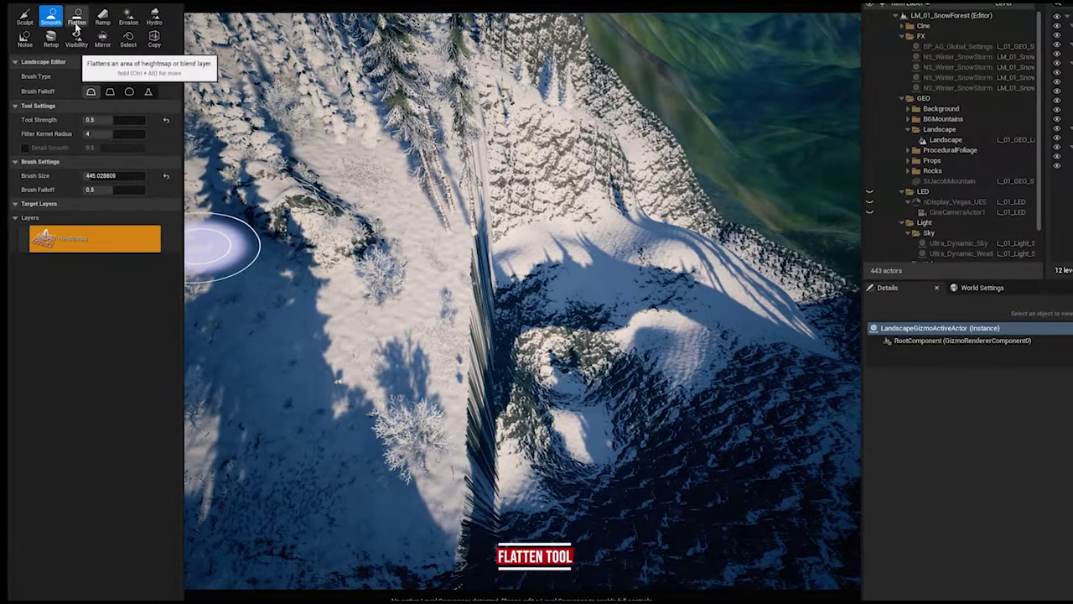
left_click(77, 17)
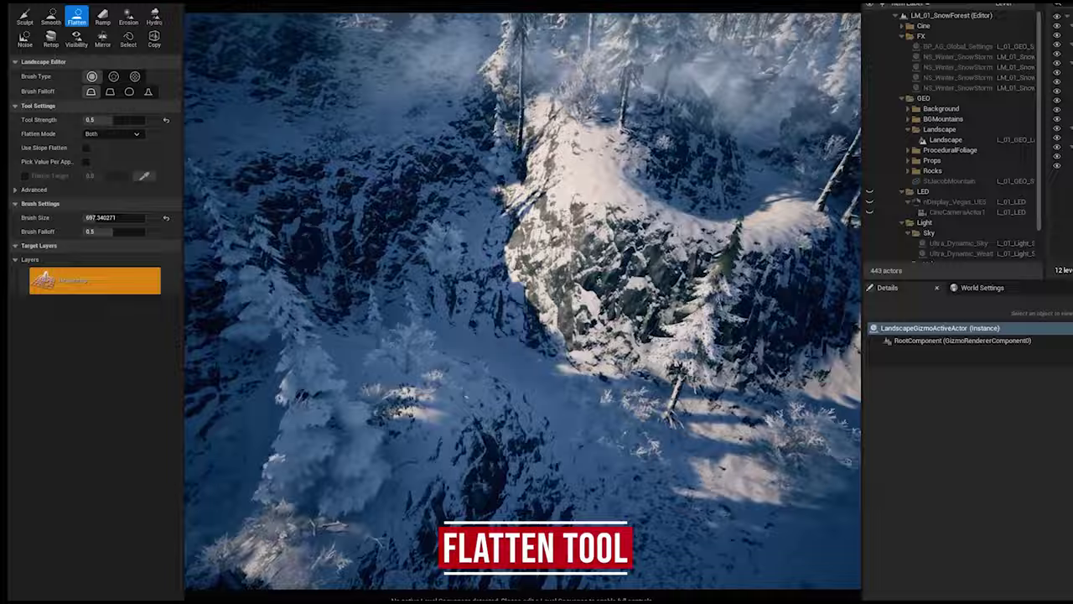
mouse_move(402, 277)
right_mouse_down()
mouse_move(436, 268)
mouse_move(482, 217)
right_mouse_up()
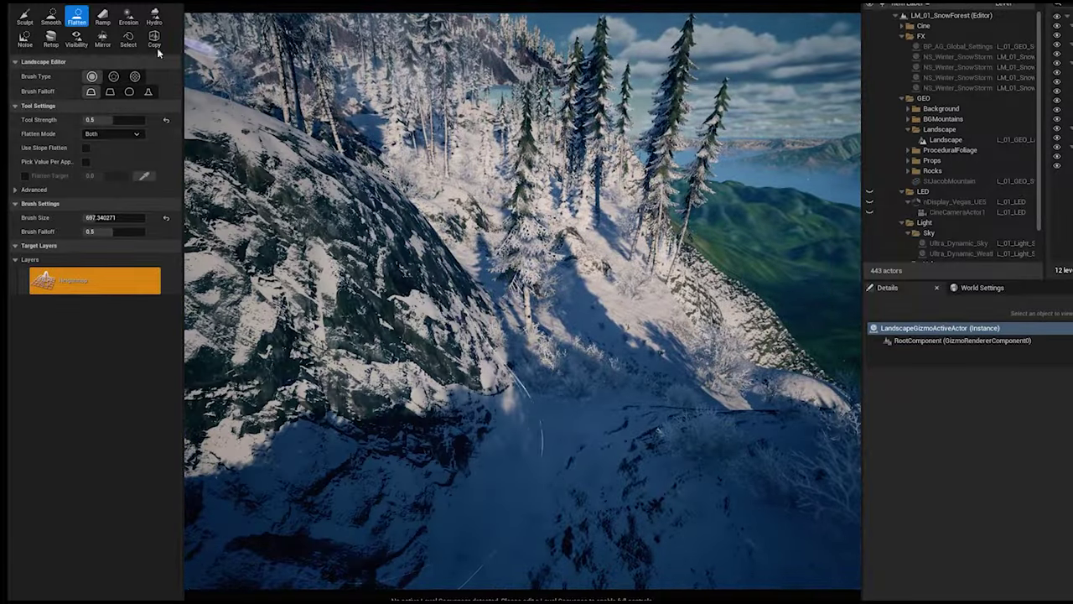
mouse_move(402, 277)
right_mouse_down()
mouse_move(402, 369)
mouse_move(343, 377)
mouse_move(302, 402)
mouse_move(336, 411)
right_mouse_up()
right_click_drag(529, 393, 470, 388)
mouse_move(484, 376)
left_mouse_down()
mouse_move(496, 374)
mouse_move(410, 371)
mouse_move(431, 366)
mouse_move(434, 400)
left_mouse_up()
mouse_move(433, 400)
right_mouse_down()
mouse_move(360, 352)
mouse_move(503, 356)
mouse_move(578, 335)
right_mouse_up()
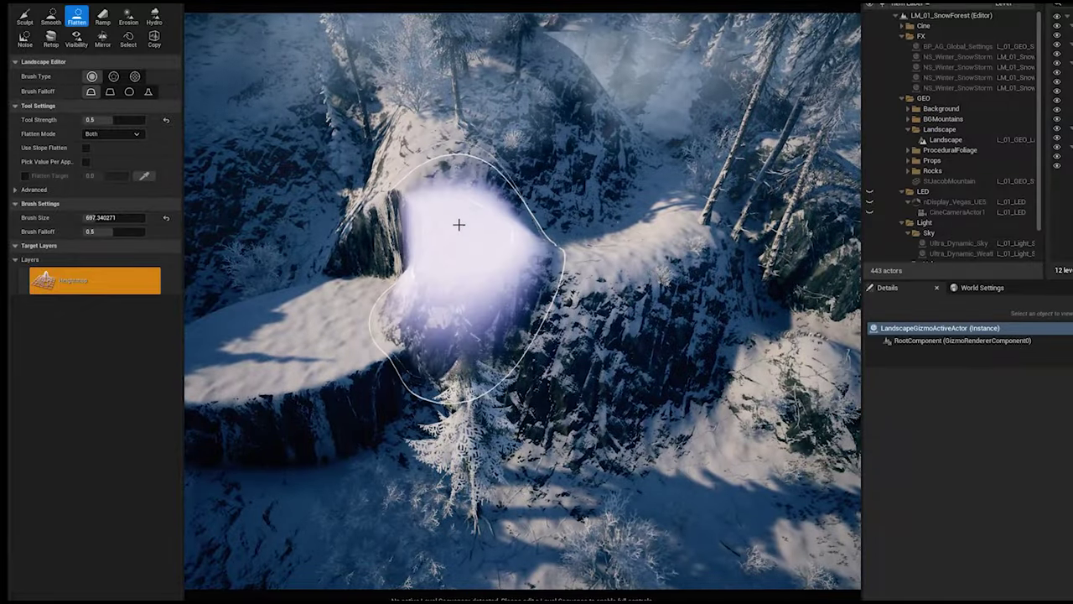
mouse_move(458, 225)
left_mouse_down()
mouse_move(450, 227)
mouse_move(472, 307)
left_mouse_up()
mouse_move(472, 307)
right_mouse_down()
mouse_move(344, 327)
mouse_move(495, 251)
right_mouse_up()
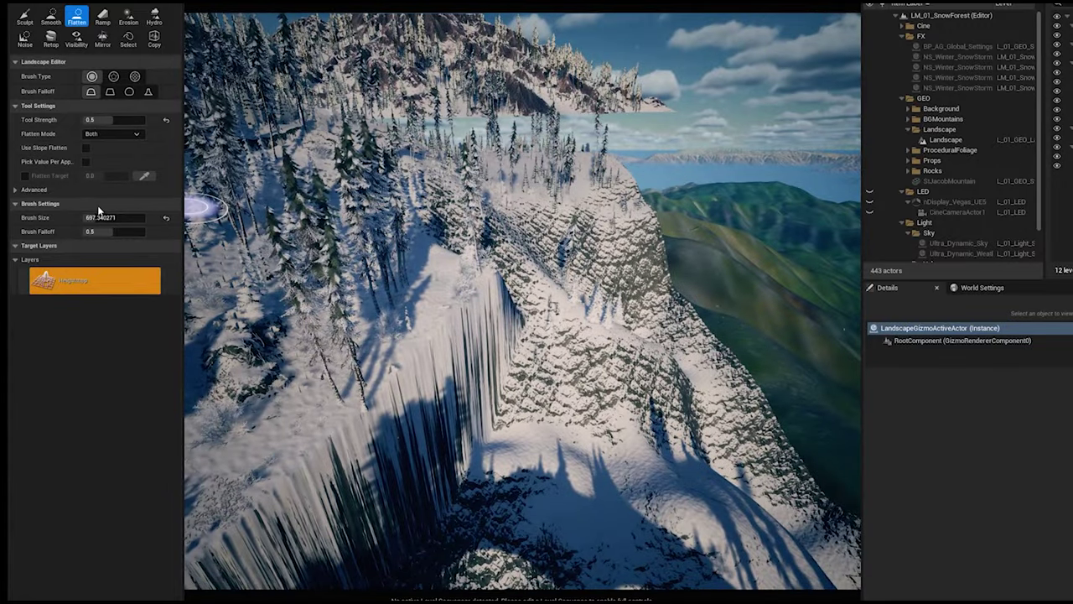
Step: Set the Flatten brush size to about 2207 and extend level ground outward over the landscape's stretched edge
left_click_drag(118, 218, 120, 218)
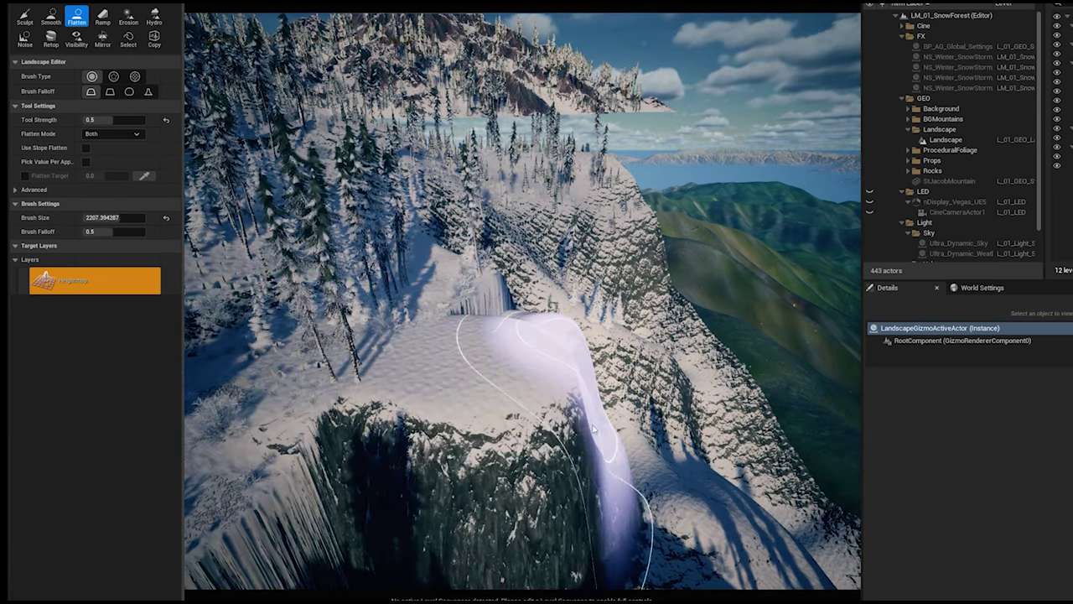
mouse_move(708, 465)
right_mouse_down()
mouse_move(679, 537)
mouse_move(621, 578)
right_mouse_up()
right_click_drag(519, 210, 557, 198)
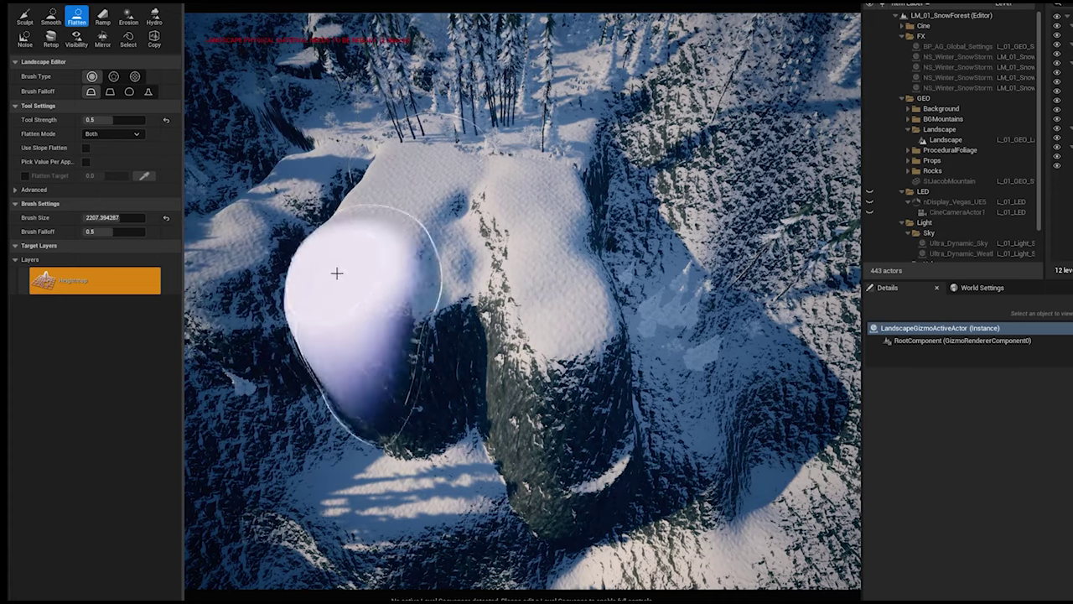
right_click_drag(336, 272, 336, 272)
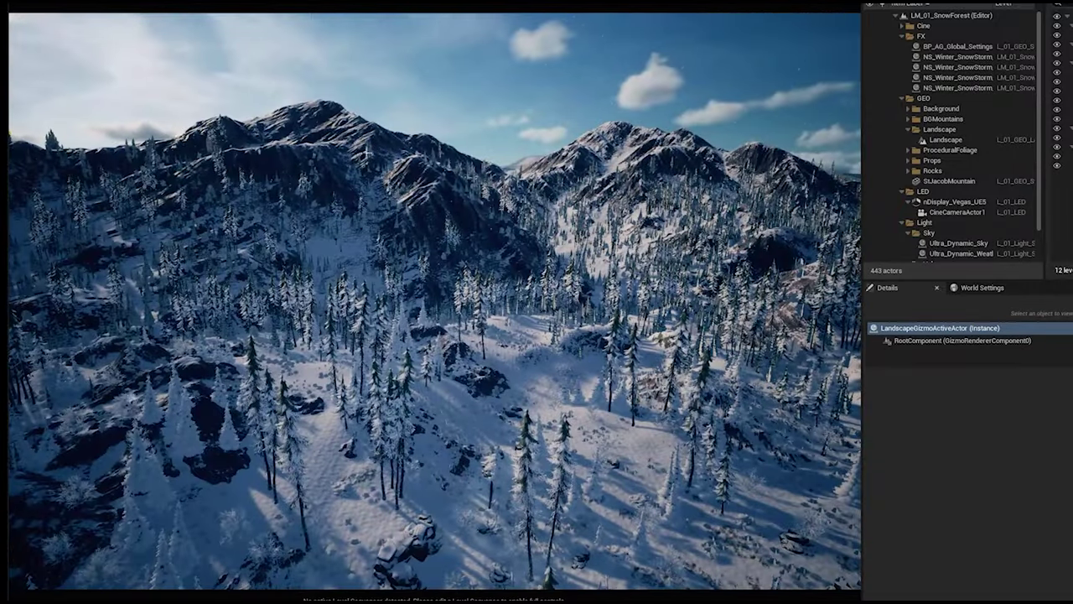
Step: Select the background mountain SM_Mountain_25, inspect its SM_Mountain_03 mesh in the mesh editor, and close the editor
left_click(367, 154)
left_click(363, 124)
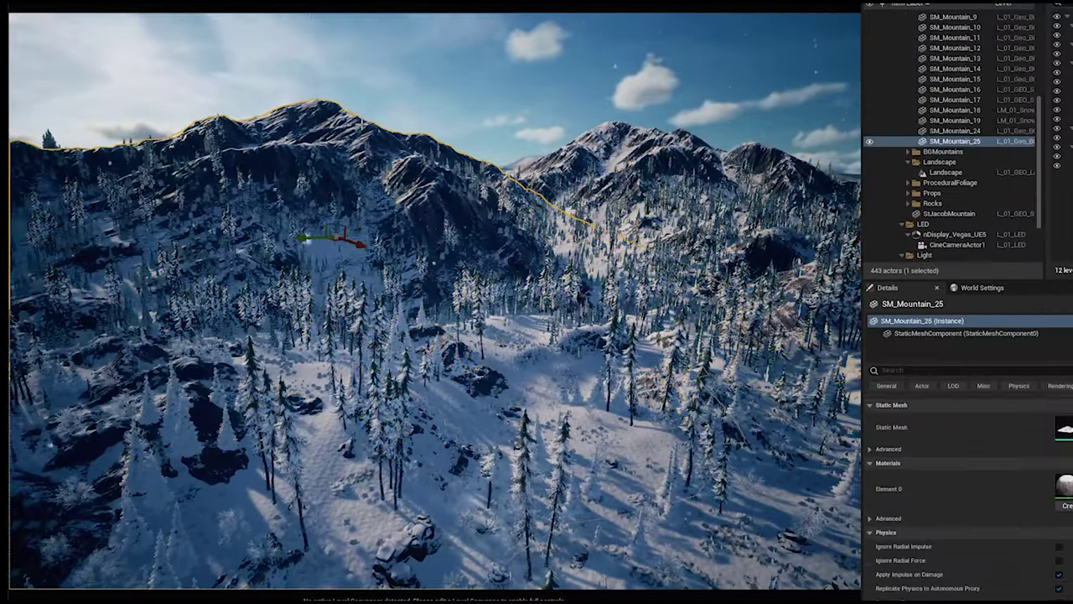
right_click_drag(441, 137, 587, 260)
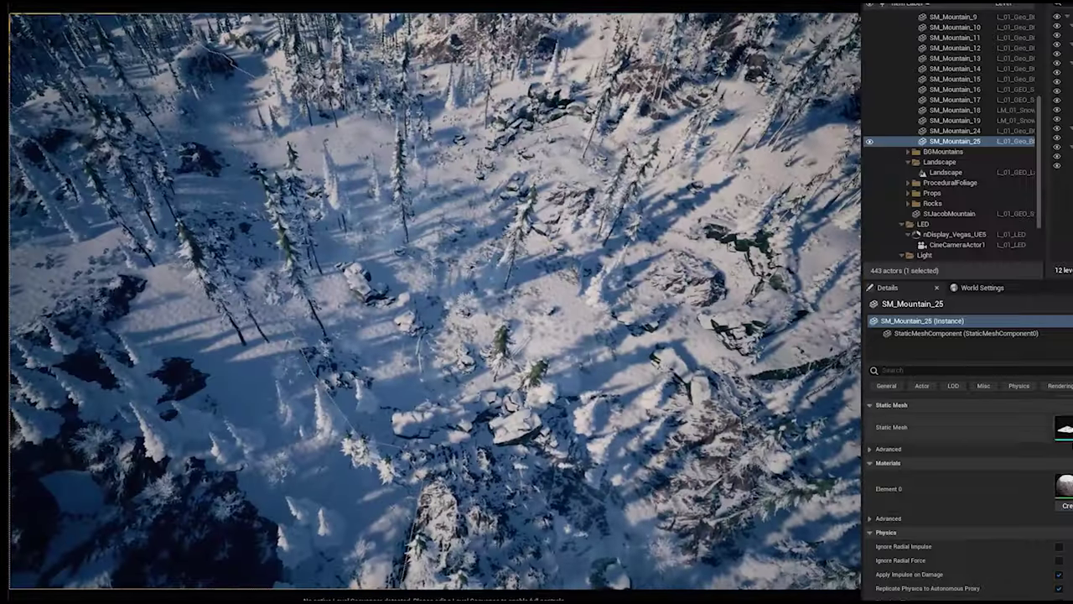
double_click(1065, 430)
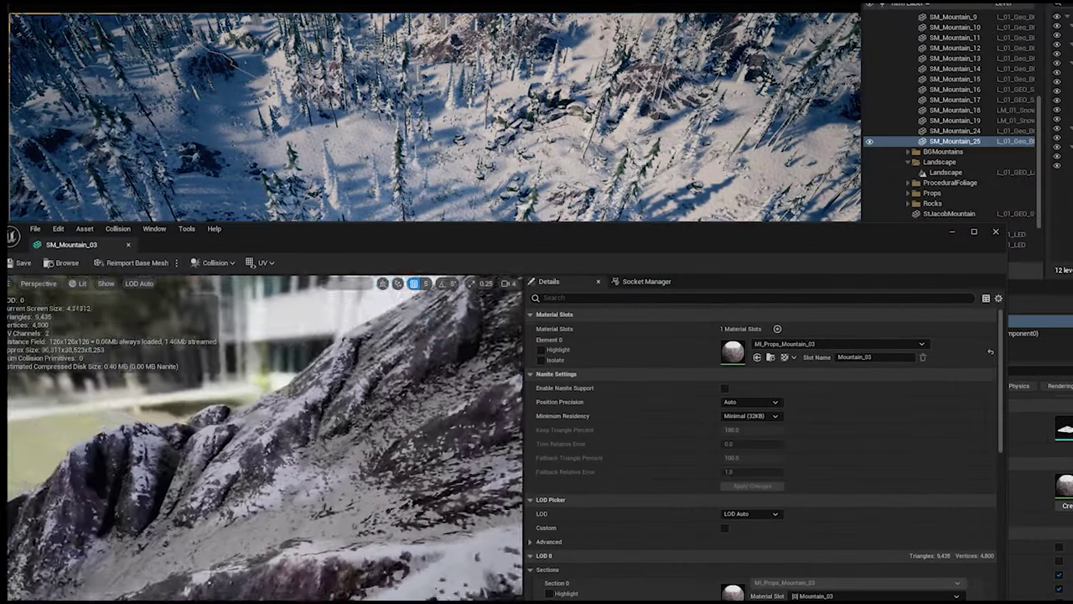
left_click_drag(264, 436, 470, 444)
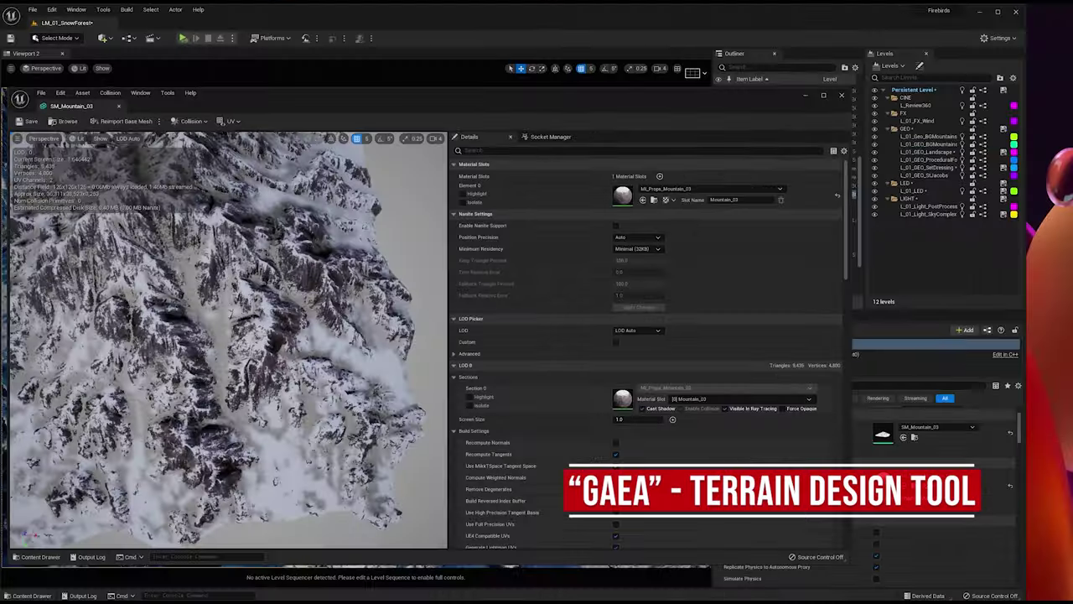
left_click(841, 98)
Step: Place SM_Mountain_03 from the Background meshes into the level and position it as a distant mountain behind the trees
key("ctrl+space")
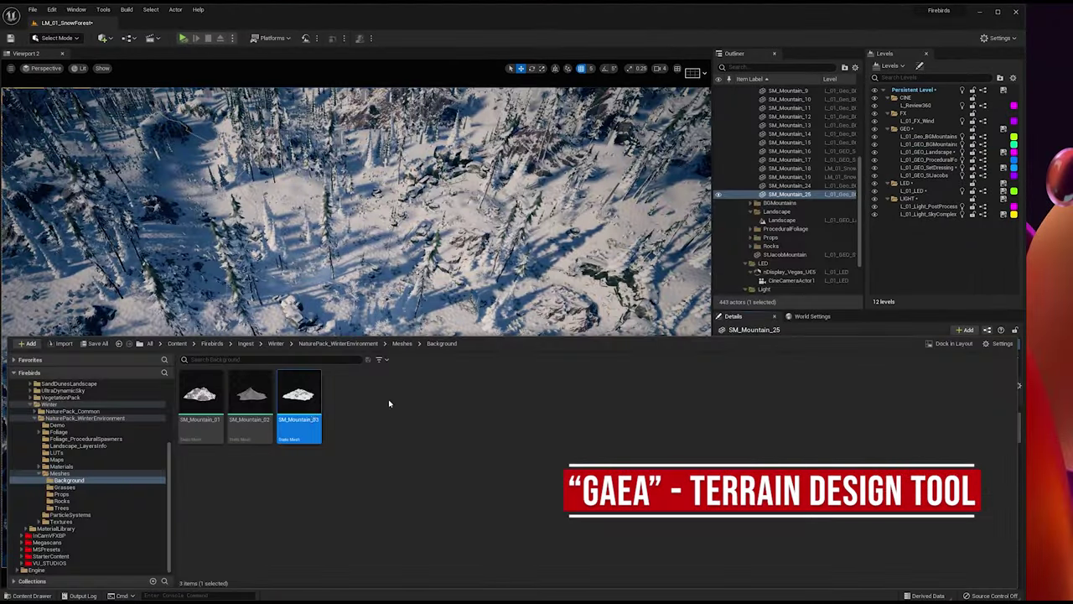
left_click_drag(312, 380, 377, 252)
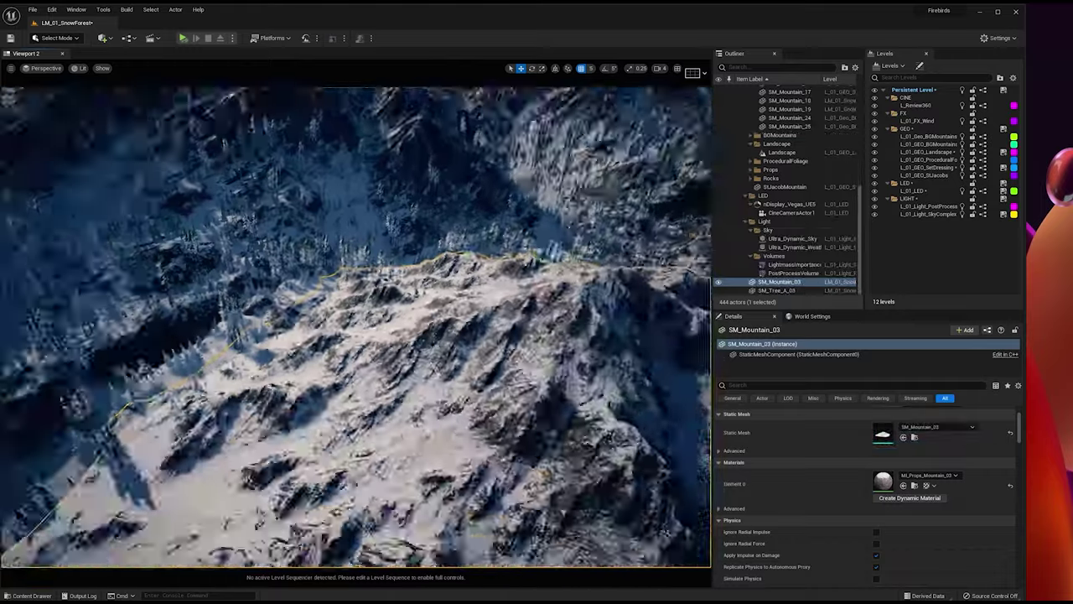
right_click_drag(596, 495, 511, 490)
right_click_drag(611, 539, 611, 539)
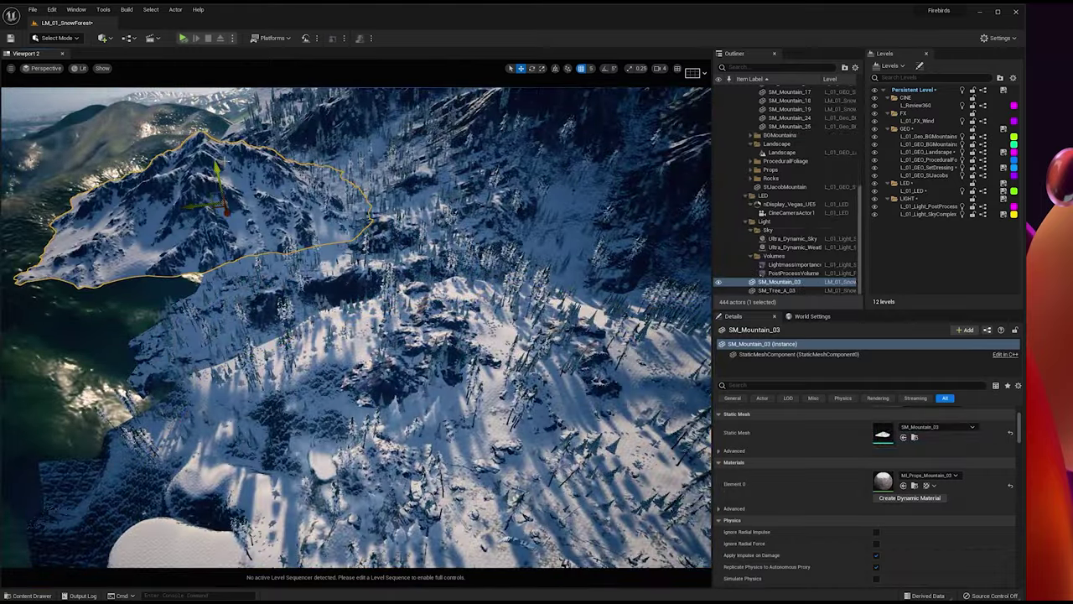
right_click_drag(611, 539, 611, 540)
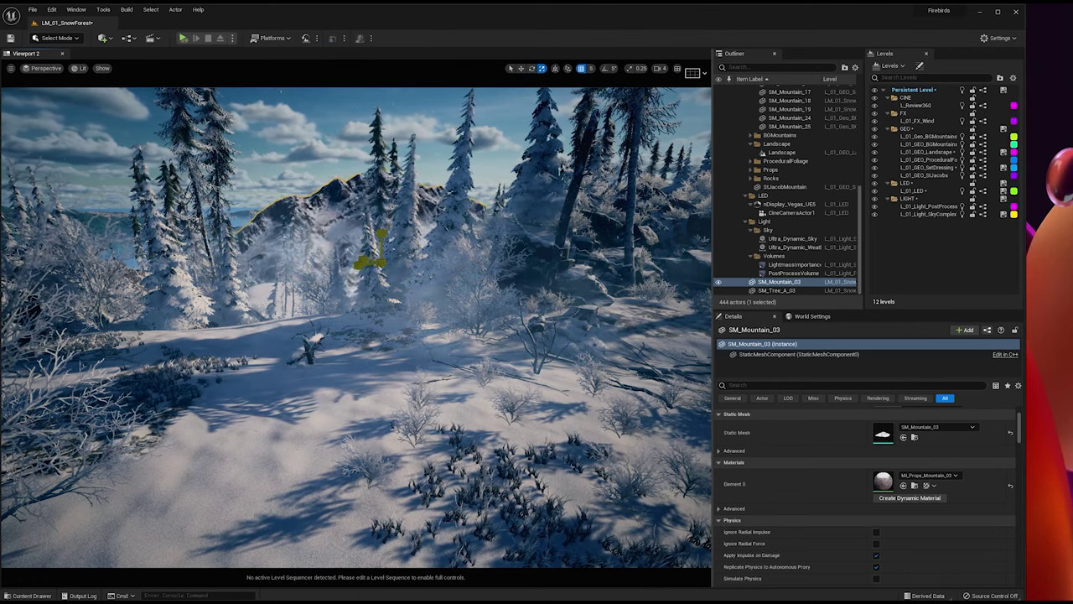
Step: Shift SM_Mountain_03 sideways behind the snowy trees and check it from the LED stage
key("w")
left_click_drag(382, 237, 369, 284)
left_click_drag(444, 258, 276, 267)
key("e")
left_click(114, 39)
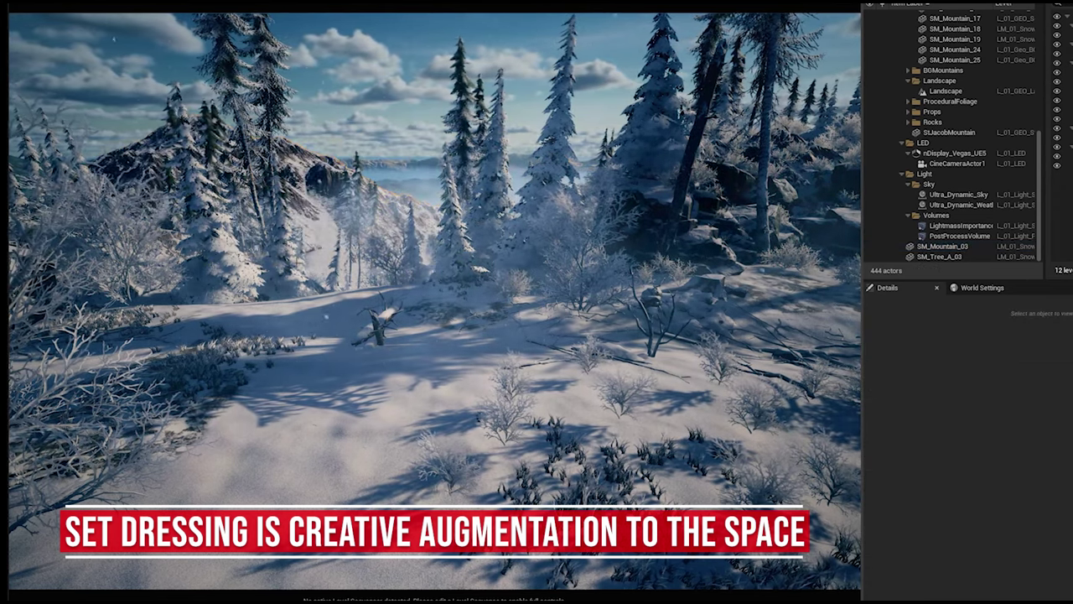
right_click_drag(556, 250, 494, 181)
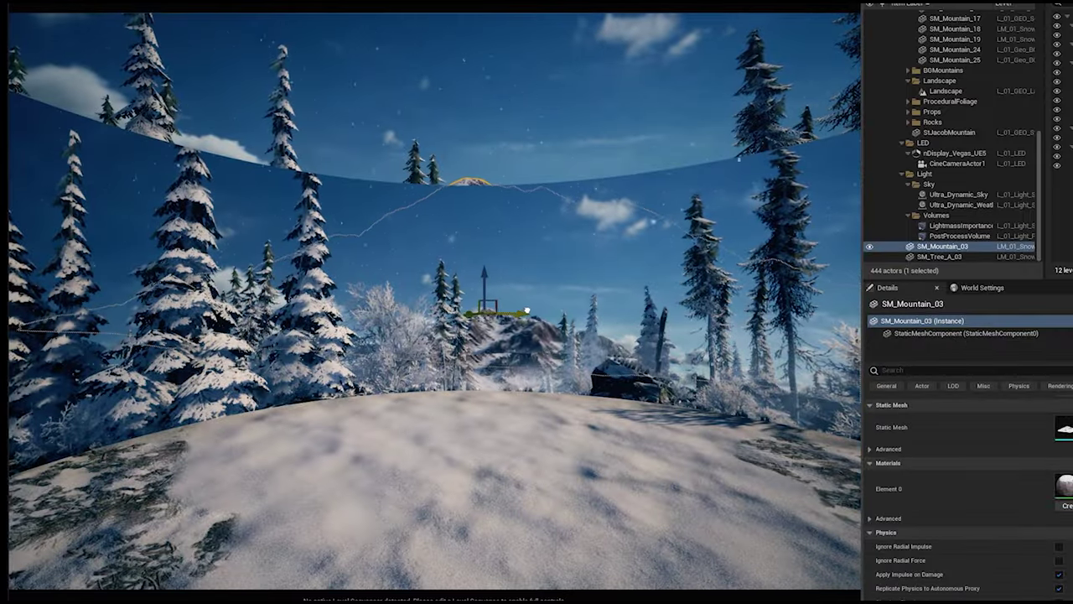
key("Escape")
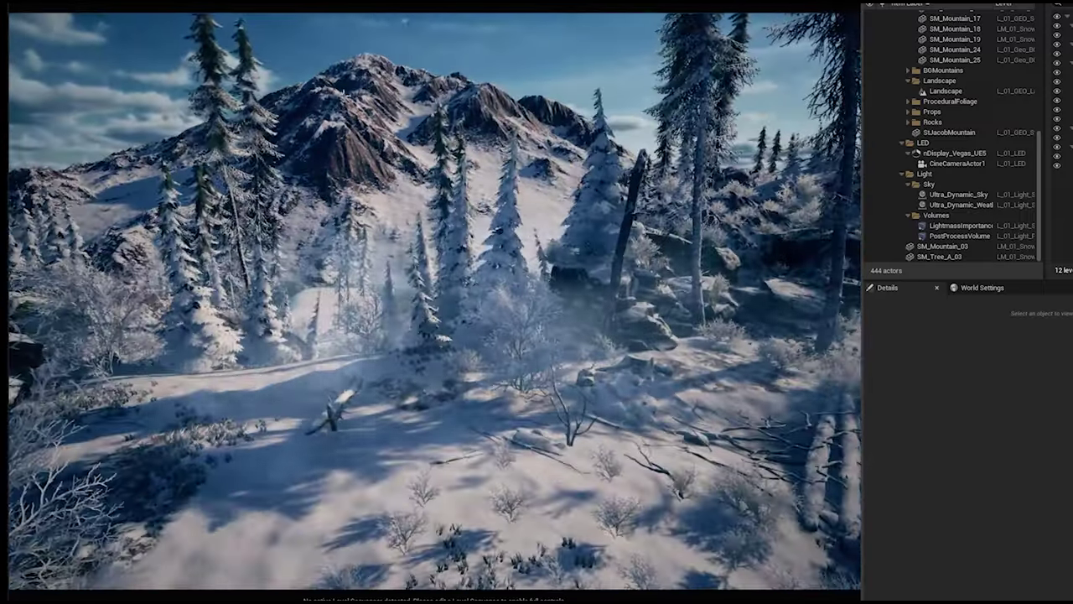
Step: Delete the added SM_Mountain_03 mountain from the snow forest level
left_click(343, 93)
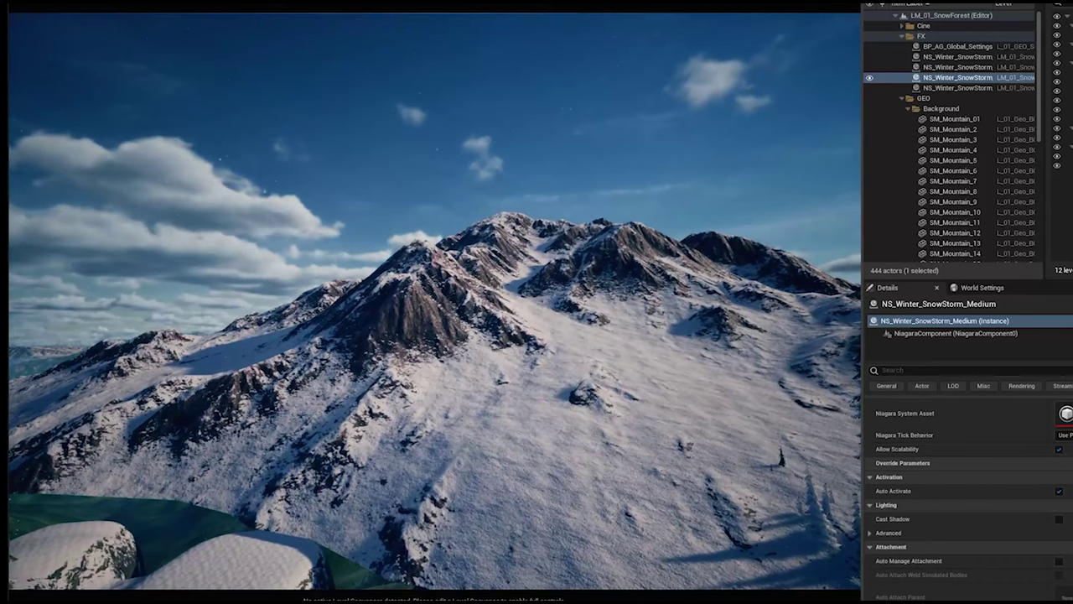
left_click(403, 291)
key("Delete")
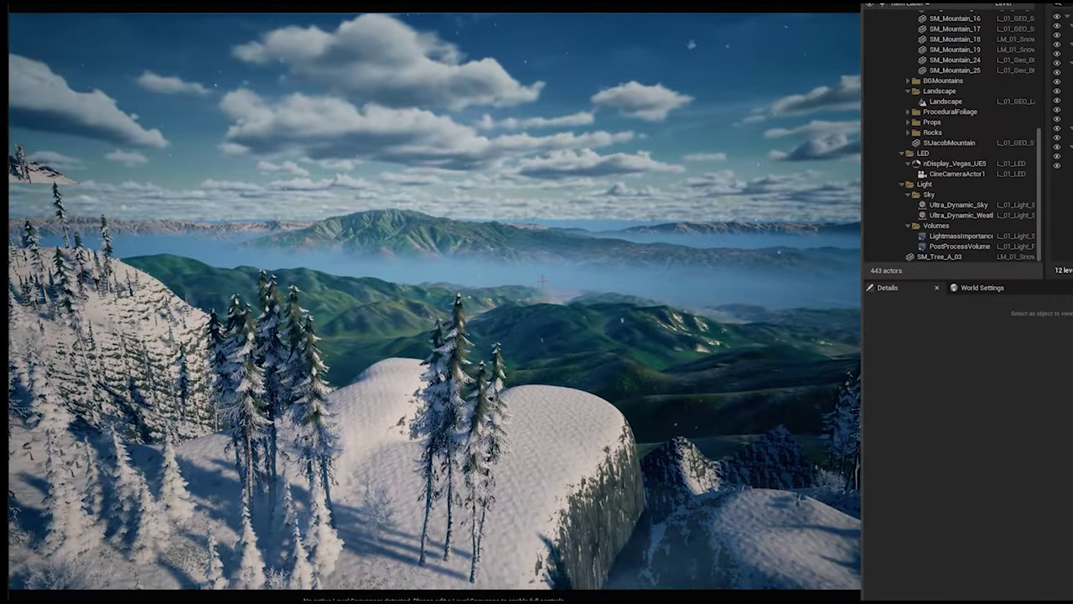
right_click_drag(543, 283, 702, 304)
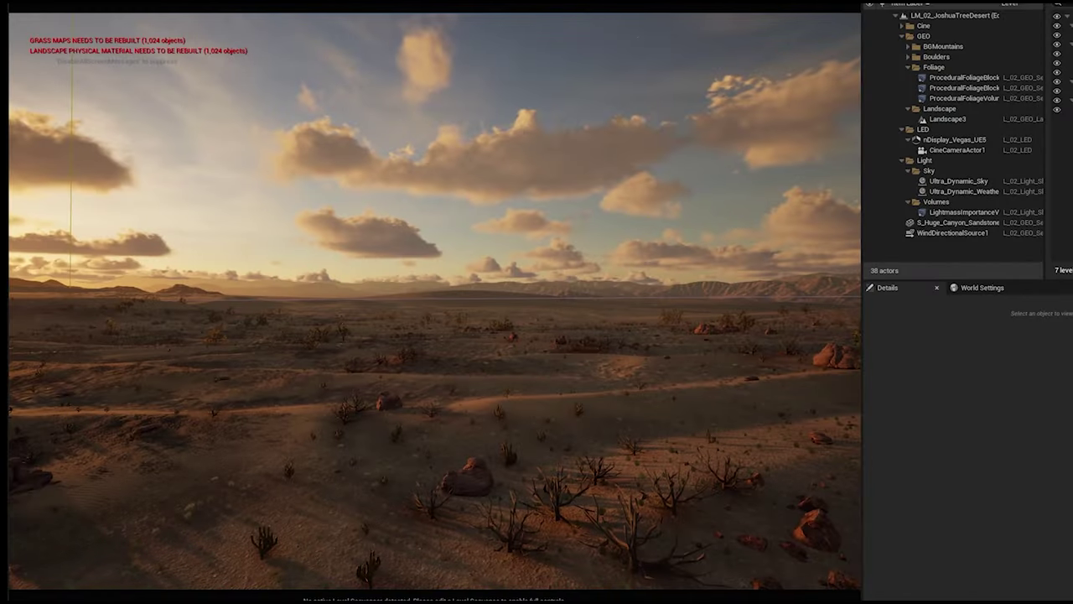
Step: Examine the sand ripples, dunes and boulder clusters of the Joshua Tree desert level from above and up close
key("ctrl+space")
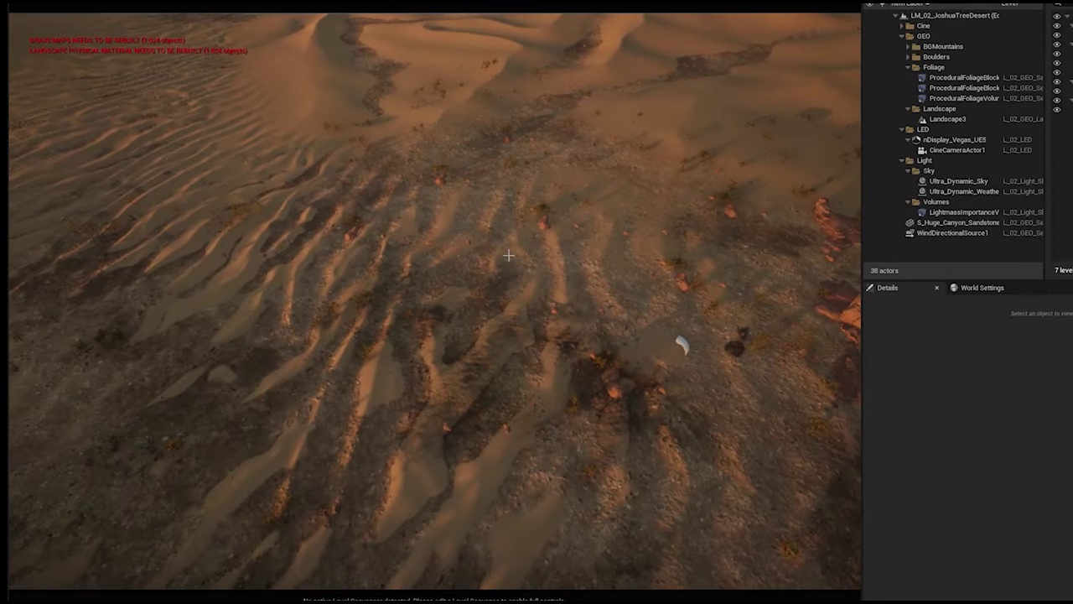
right_click_drag(508, 255, 527, 292)
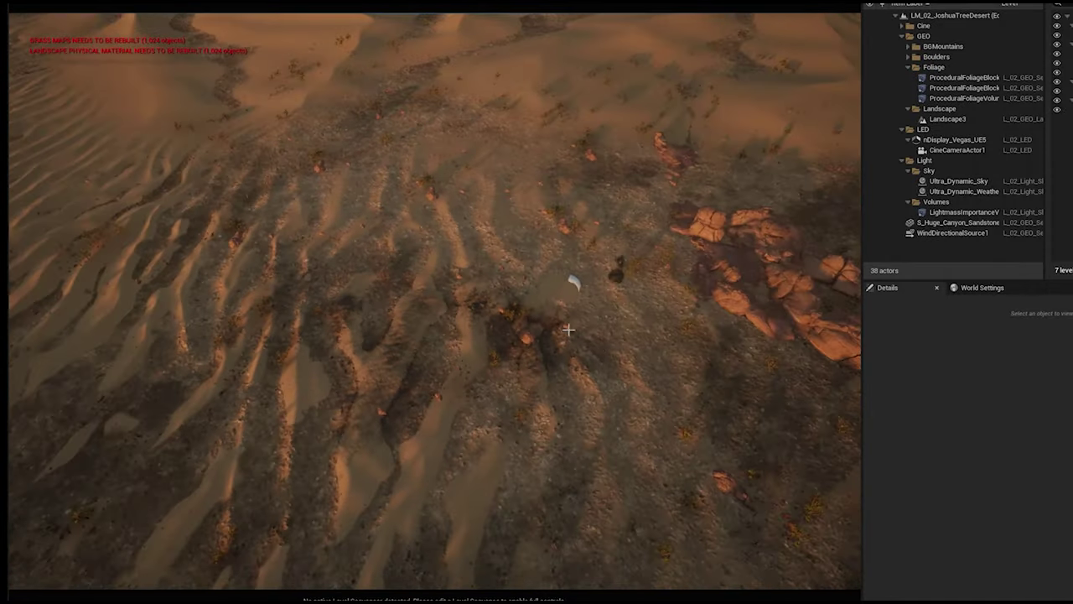
right_click_drag(367, 266, 396, 194)
right_click_drag(661, 235, 576, 240)
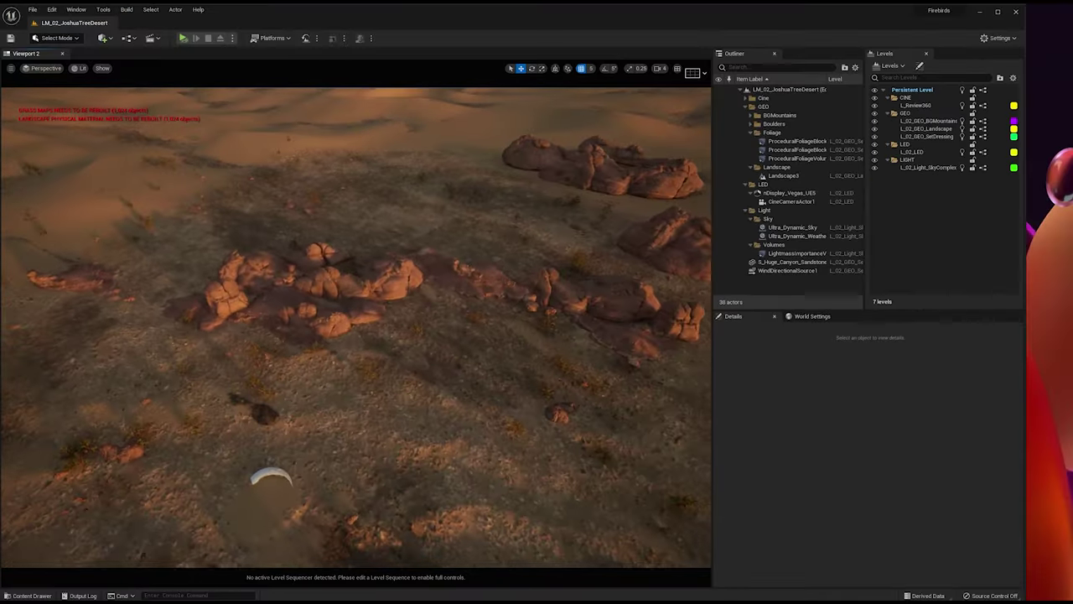
right_click_drag(356, 327, 310, 347)
key("w")
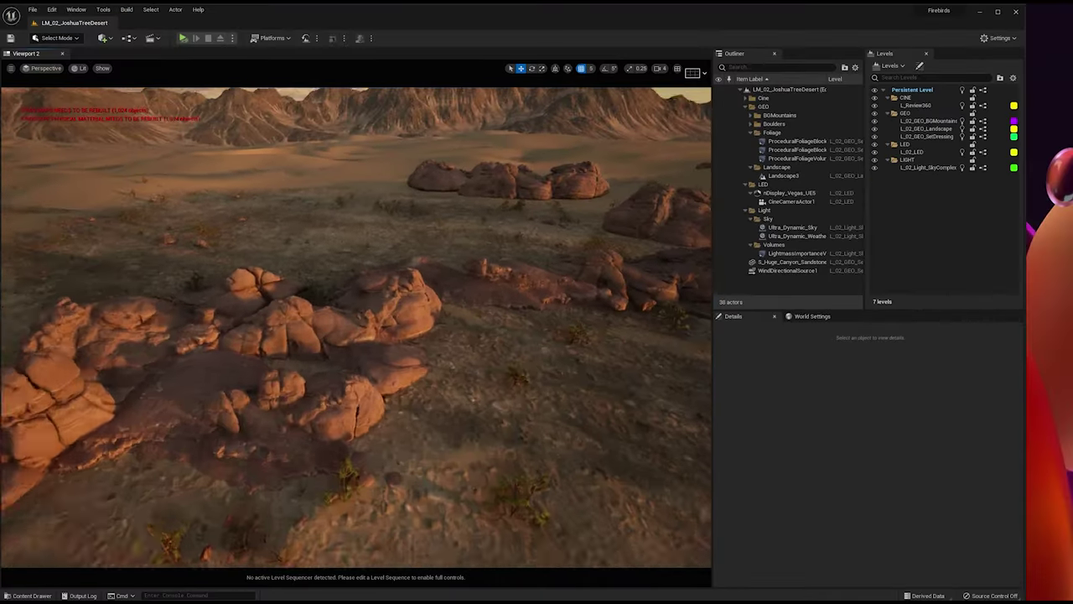
right_click_drag(508, 312, 494, 307)
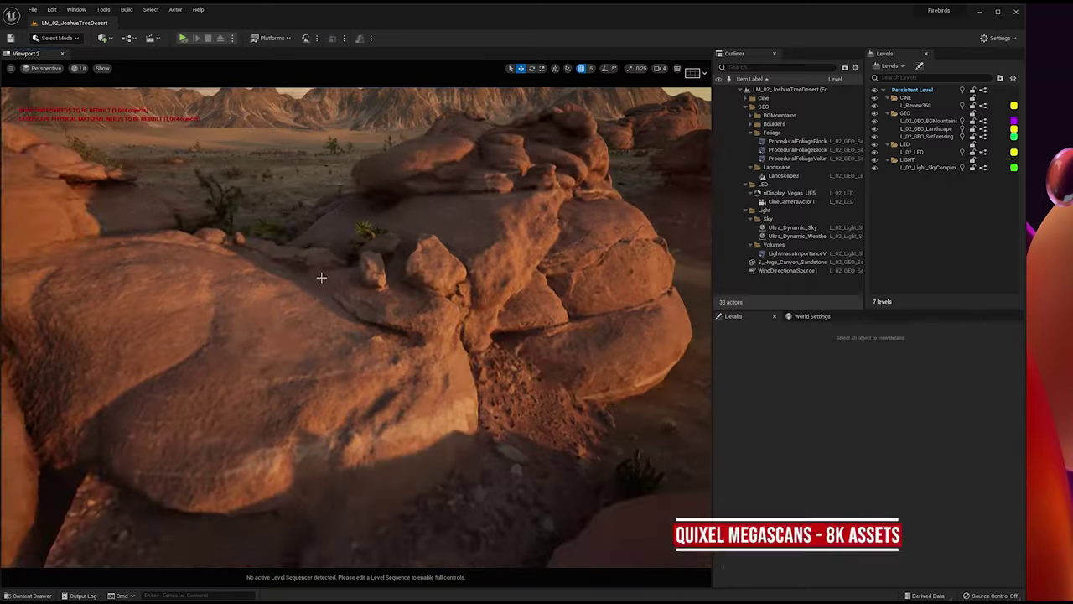
Step: Select the S_Gigantic_Canyon_Sandstone_Hoodoo Var3 boulder, examine the surrounding desert and cleared stage ground, and clear the selection
left_click(322, 277)
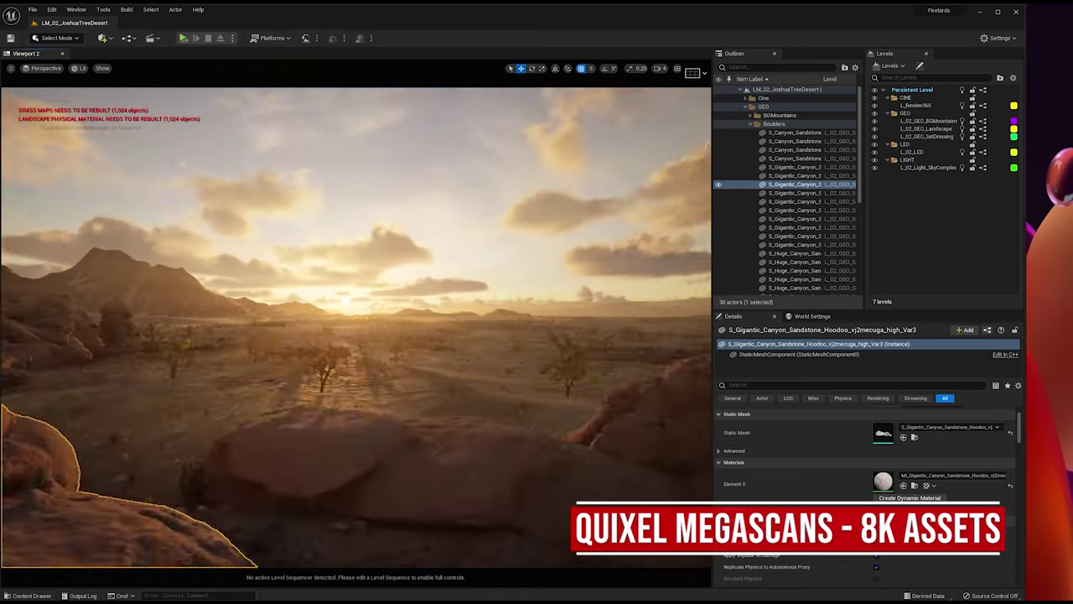
right_click_drag(355, 327, 325, 329)
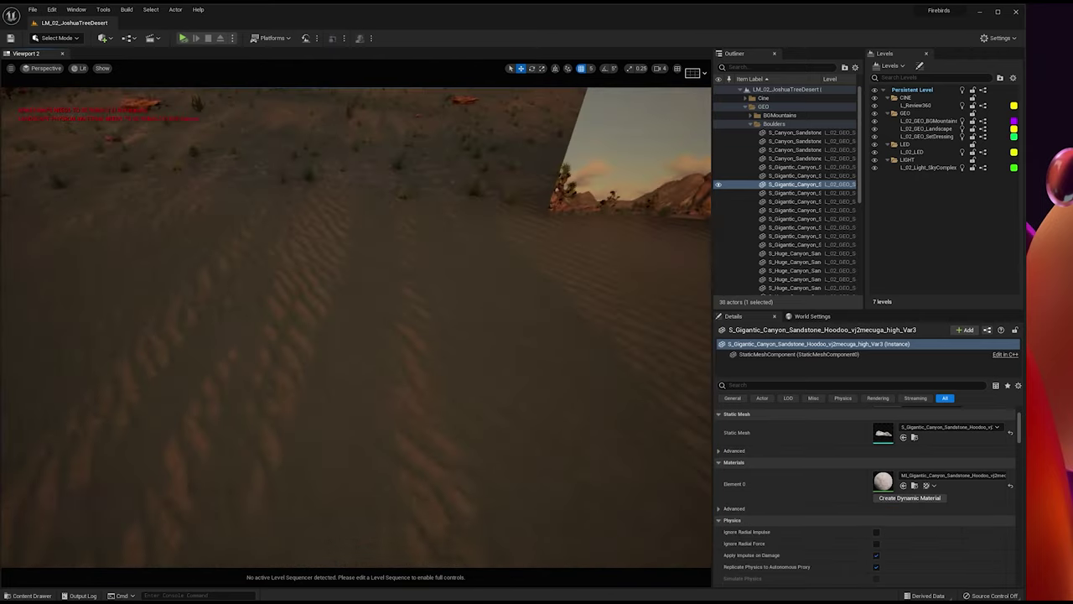
right_click_drag(334, 285, 334, 275)
key("Escape")
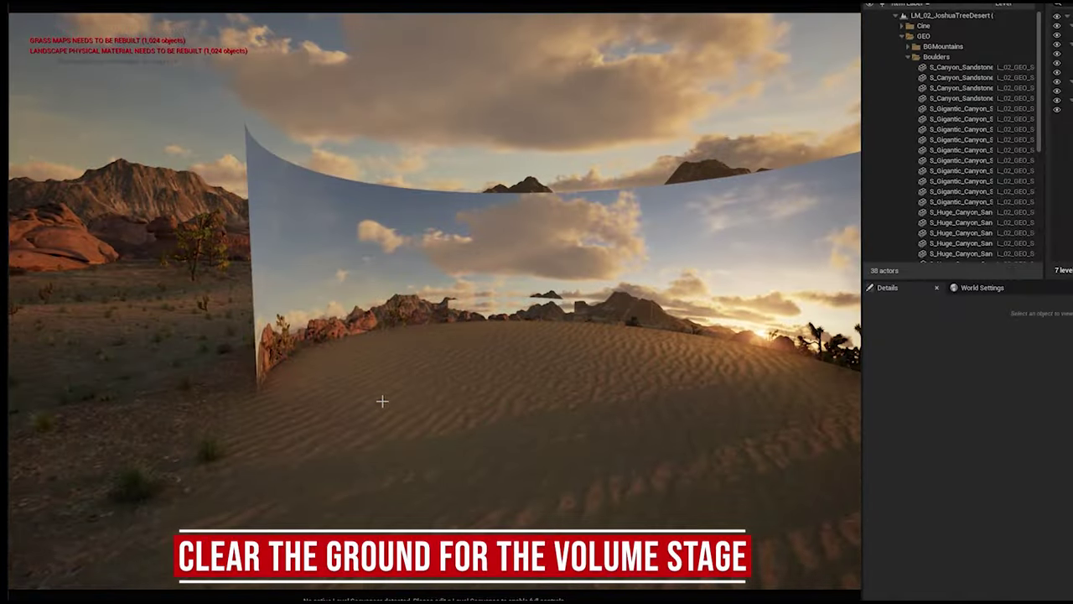
Step: Examine the cacti around the stage and select the S_Gigantic_Canyon_Sandstone_Hoodoo Var7 boulder for a close look
right_click_drag(383, 401, 486, 394)
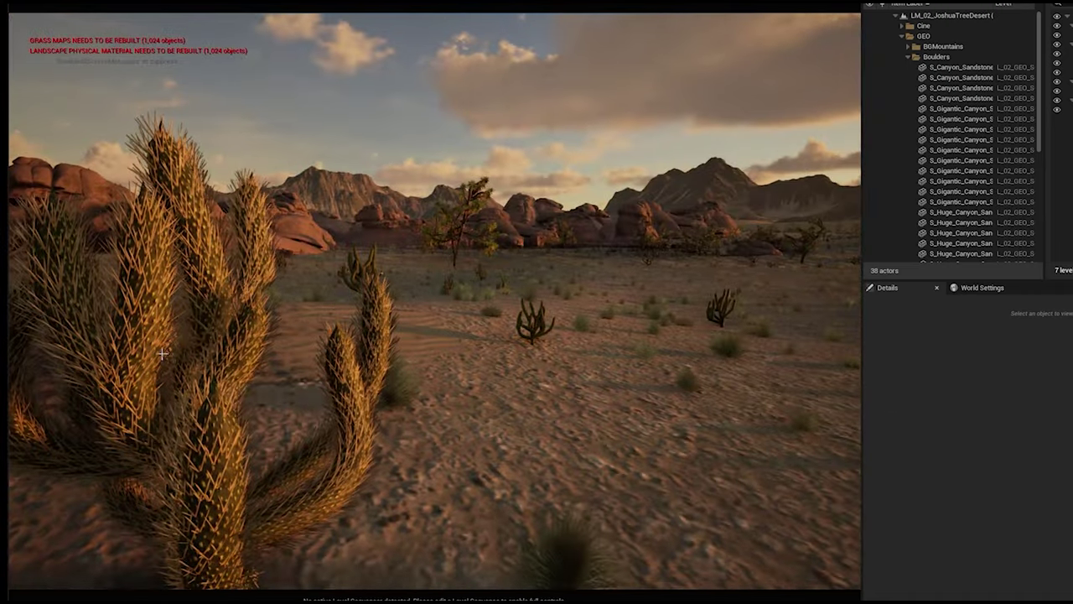
left_click(205, 335)
right_click_drag(206, 335, 553, 218)
key("Escape")
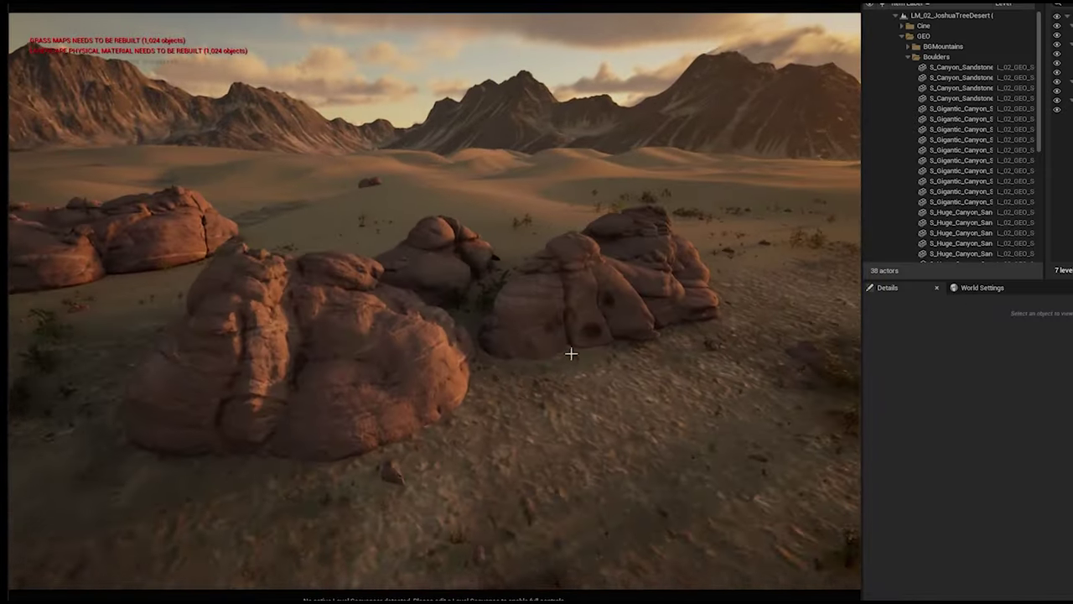
left_click(589, 309)
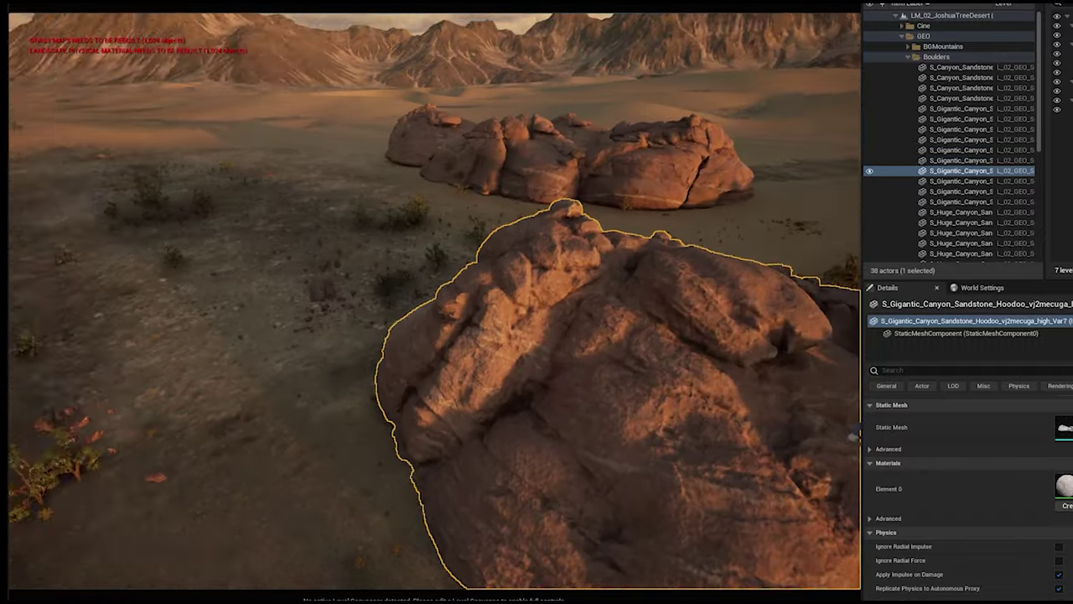
mouse_move(603, 246)
right_mouse_down()
mouse_move(603, 273)
mouse_move(587, 168)
mouse_move(646, 205)
mouse_move(602, 245)
right_mouse_up()
Step: Hide the nDisplay_Vegas_UE5 LED wall to view the desert behind it, and show the wall again
scroll(956, 168, "down", 5)
left_click(883, 162)
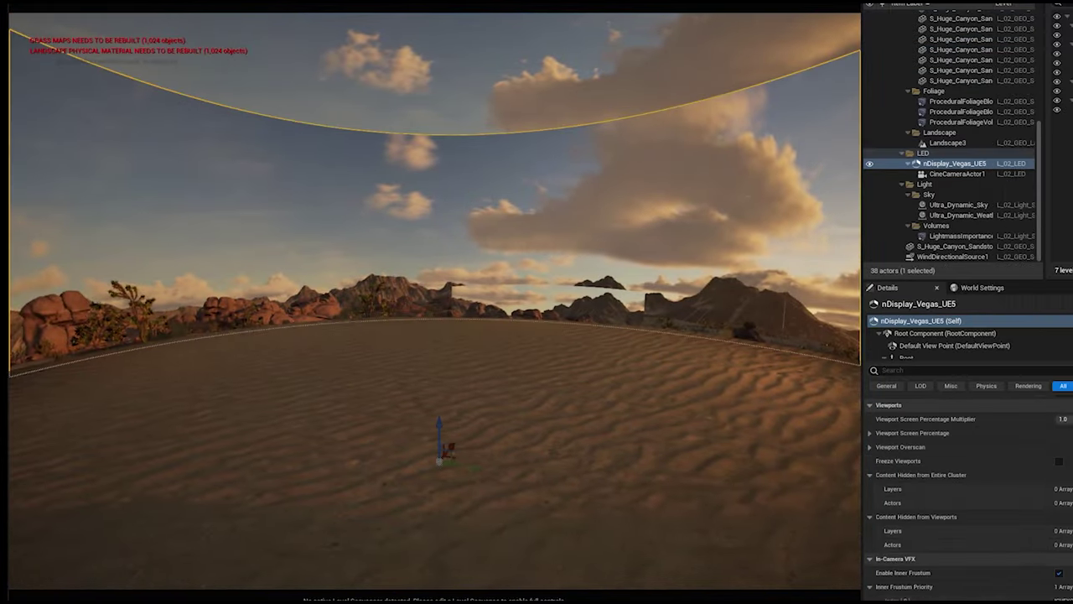
left_click(871, 164)
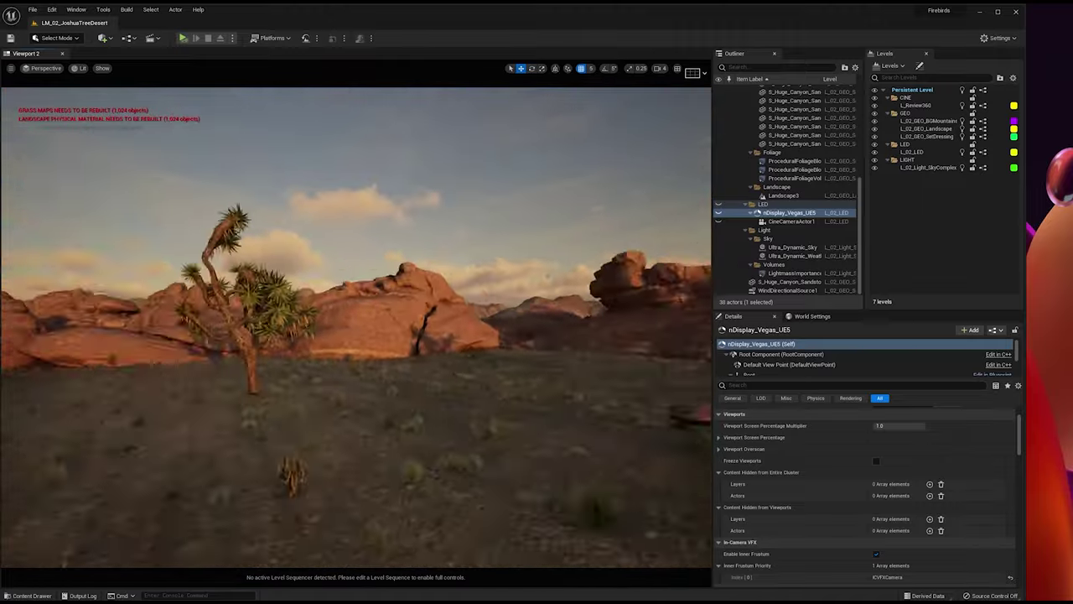
key("w")
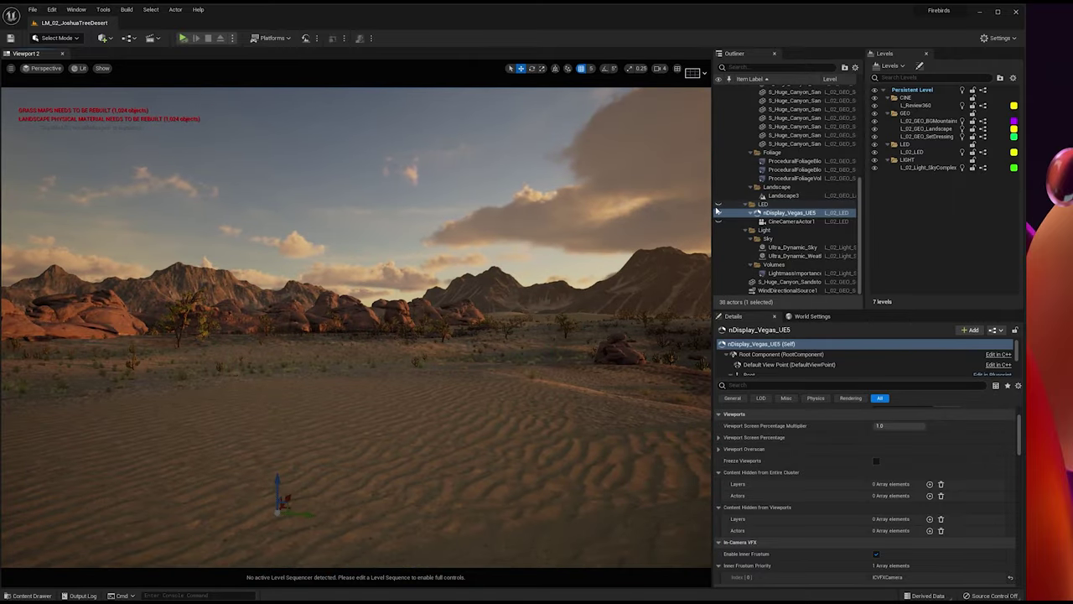
left_click(718, 212)
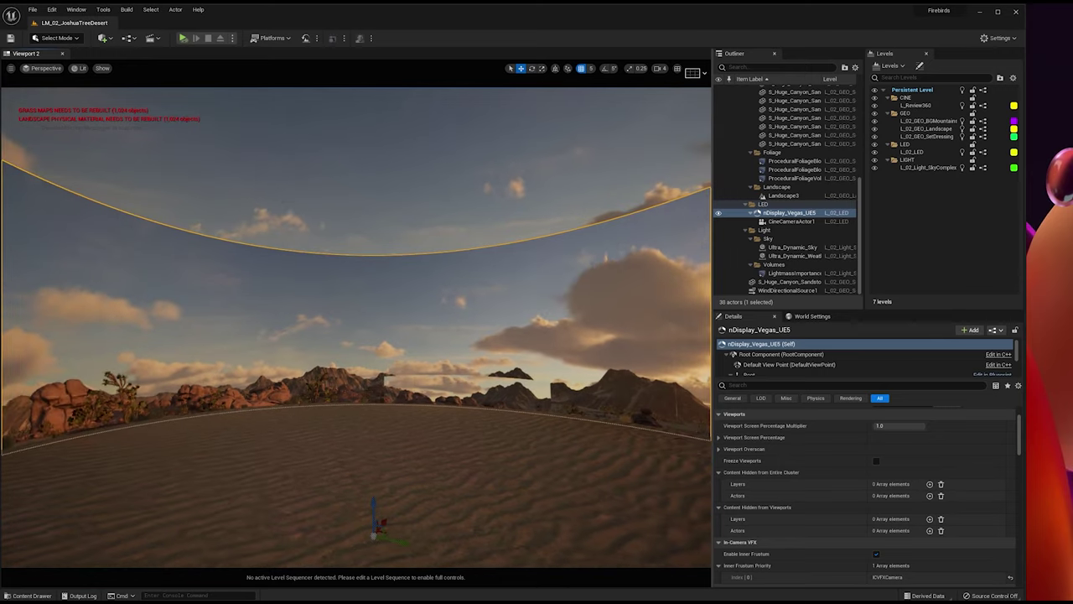
Step: Frame the nDisplay_Vegas_UE5 wall and compare its displayed scenery with the desert rocks and plants around it
right_click_drag(353, 290, 328, 290)
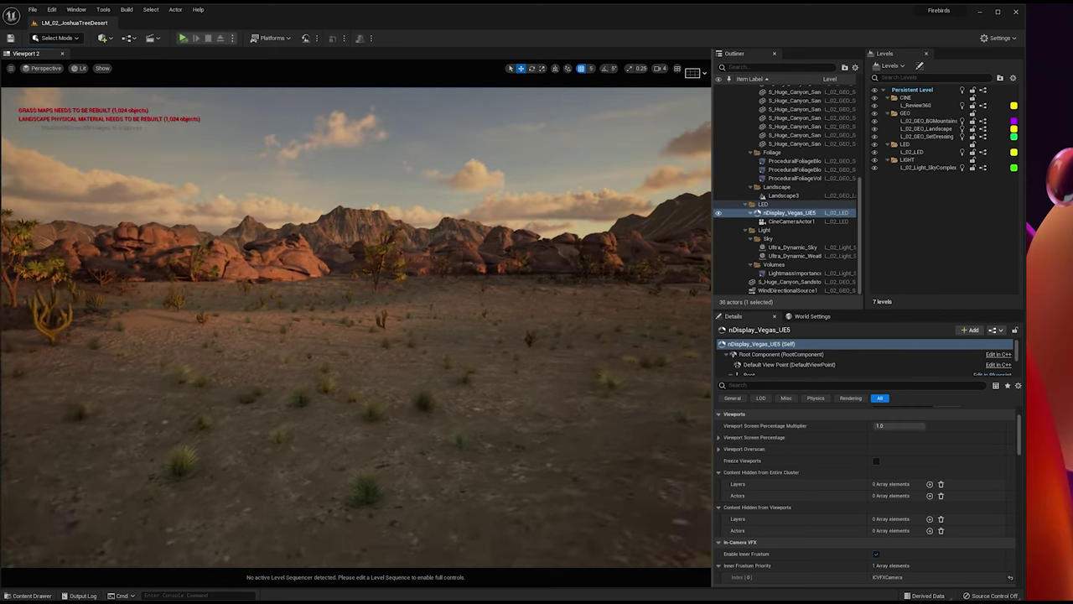
key("f")
right_click_drag(337, 239, 340, 292)
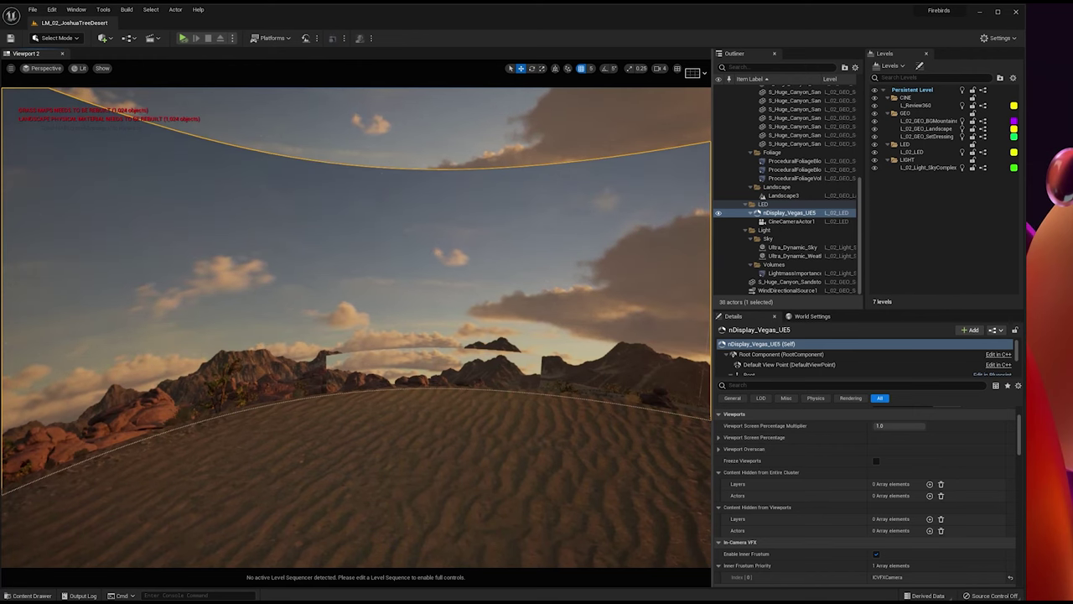
right_click_drag(687, 288, 616, 205)
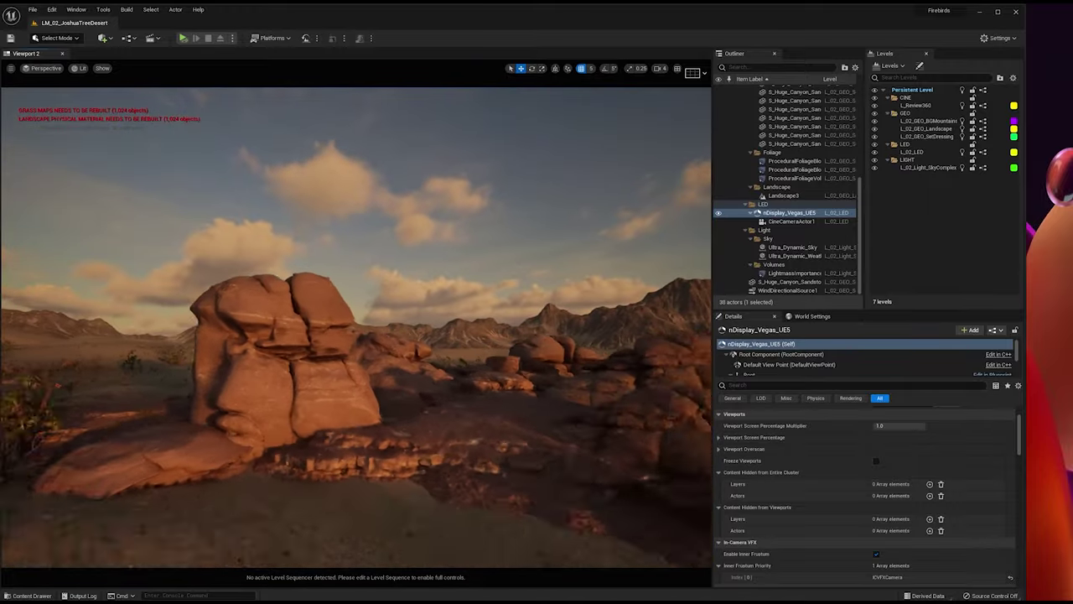
Step: Select the S_Huge_Canyon_Sandstone_Butte Var2 rock formation and examine its surface detail up close
left_click(270, 402)
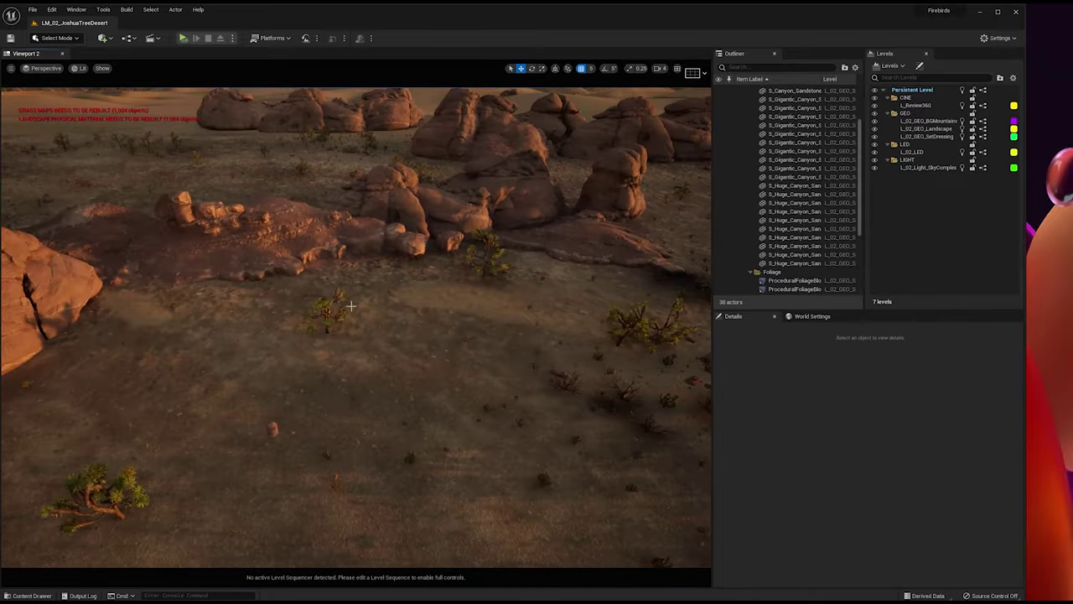
left_click(280, 235)
right_click_drag(281, 235, 195, 216)
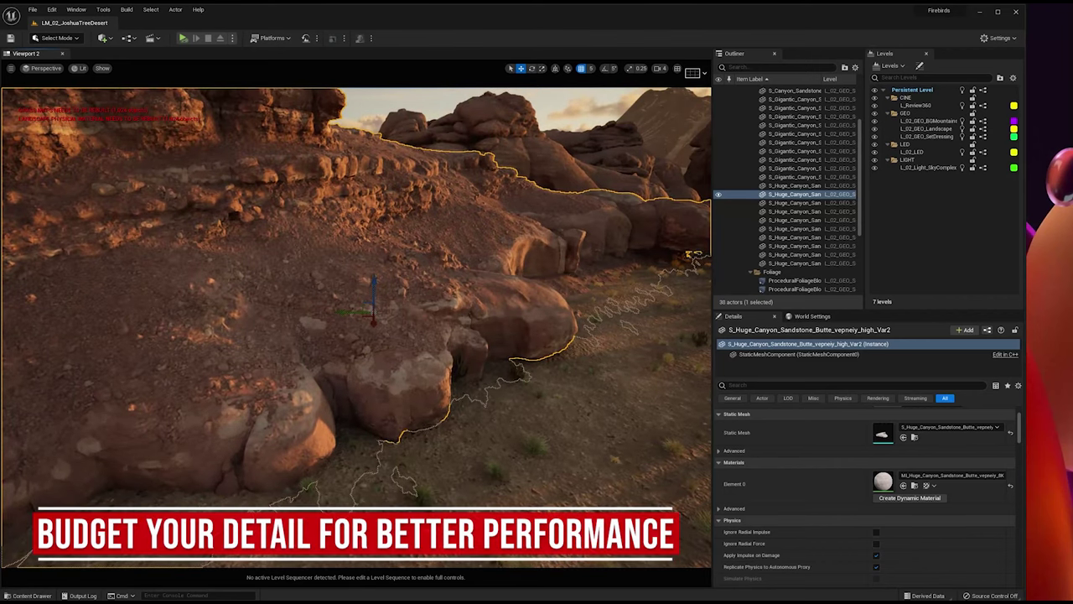
right_click_drag(378, 396, 382, 336)
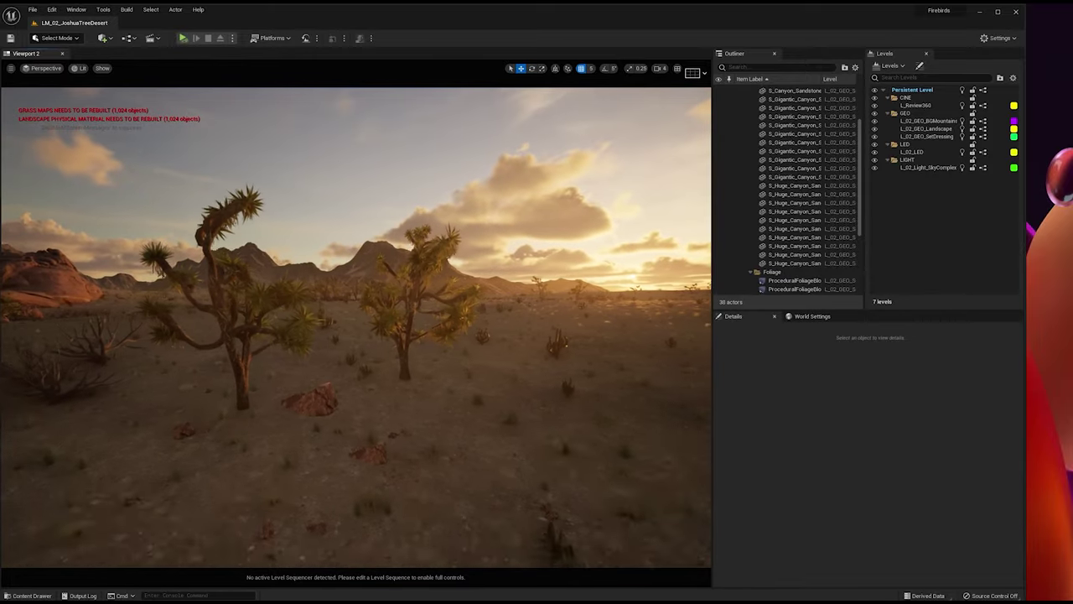
Step: Open cacatus_d_mesh from the InstancedFoliageActor's FoliageInstancedStaticMeshComponent_0, inspect the cactus up close, and close the mesh editor
right_click_drag(205, 216, 205, 216)
right_click(194, 241)
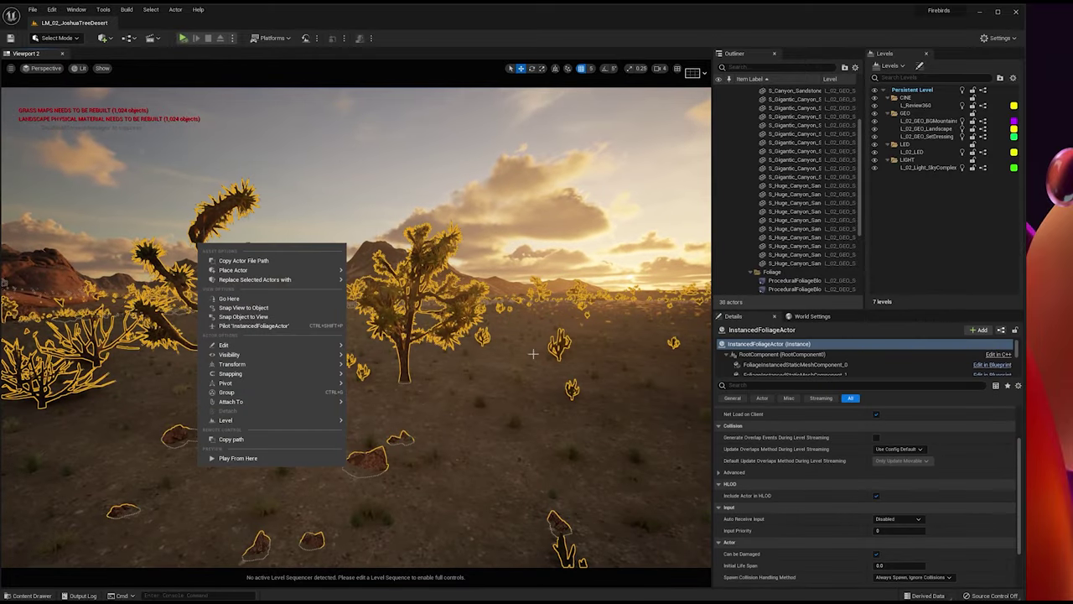
left_click(792, 365)
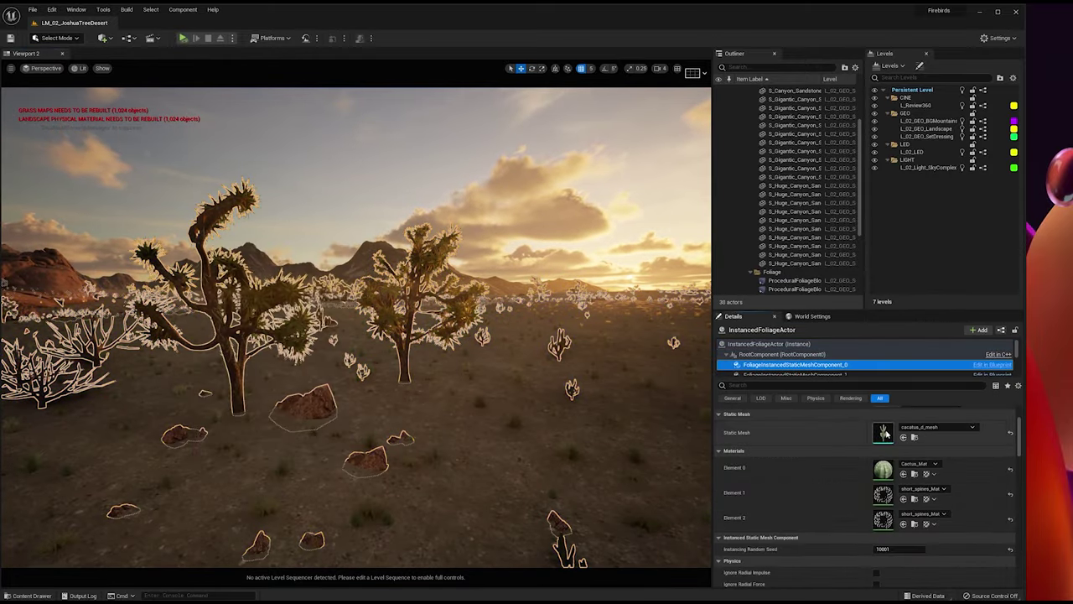
double_click(883, 432)
left_click_drag(239, 446, 589, 122)
right_click_drag(443, 376, 432, 373)
scroll(443, 375, "up", 10)
scroll(429, 373, "down", 8)
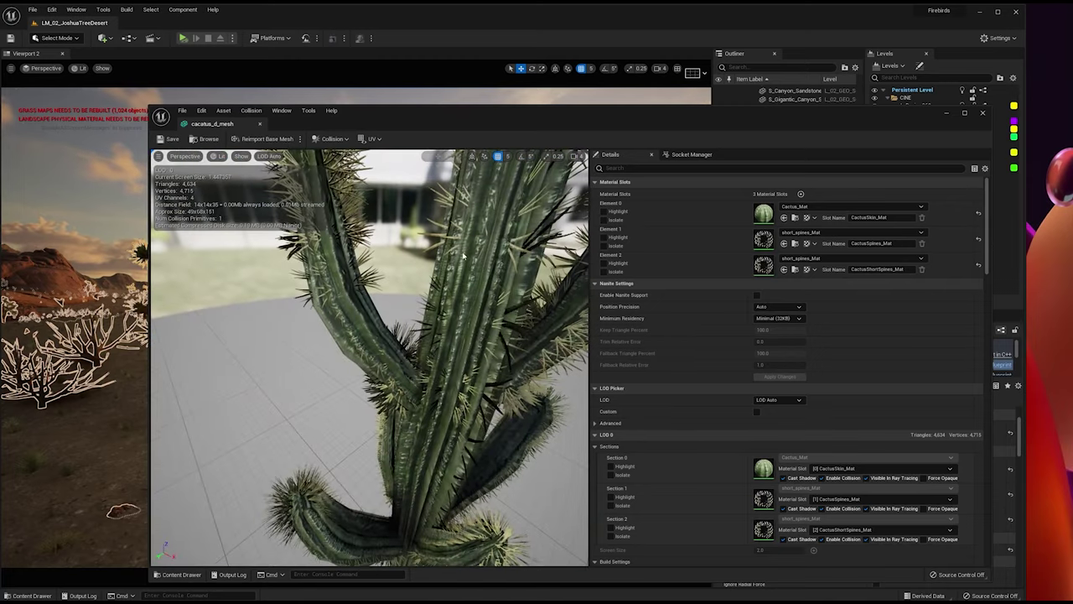
left_click(983, 112)
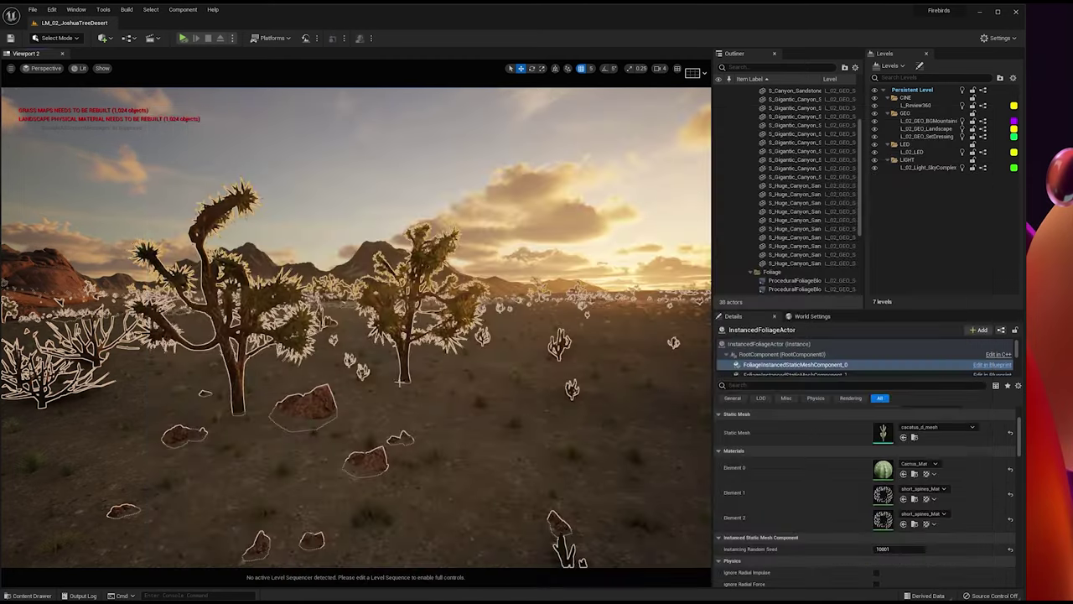
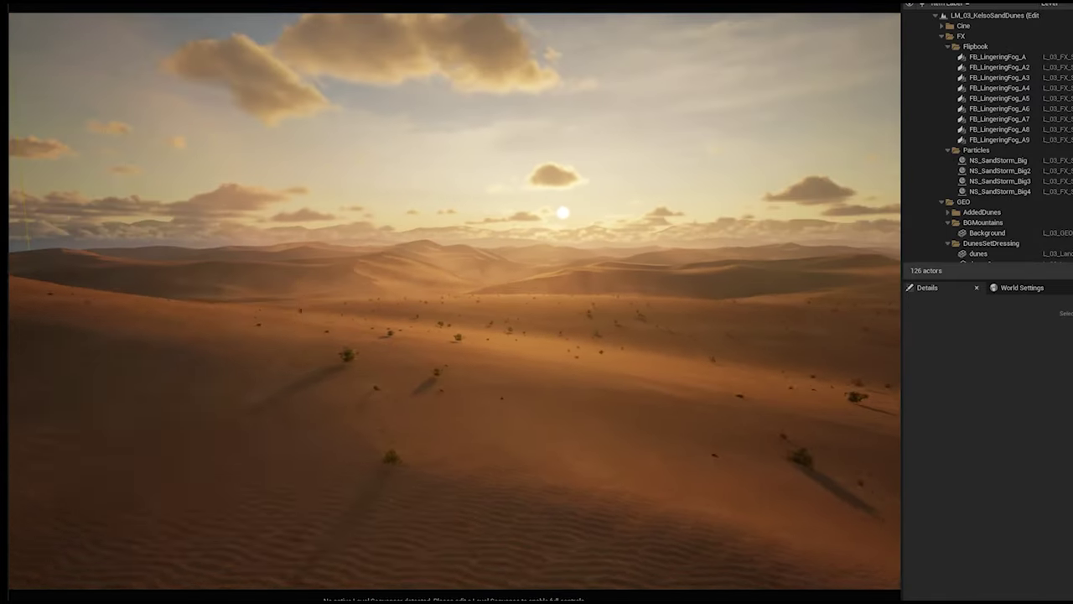
Step: Select the FB_LingeringFog_A9 fog card in the sand dunes level and inspect its FB_LingeringFog_A animation in the flipbook editor
middle_click_drag(519, 235, 540, 272)
left_click(312, 281)
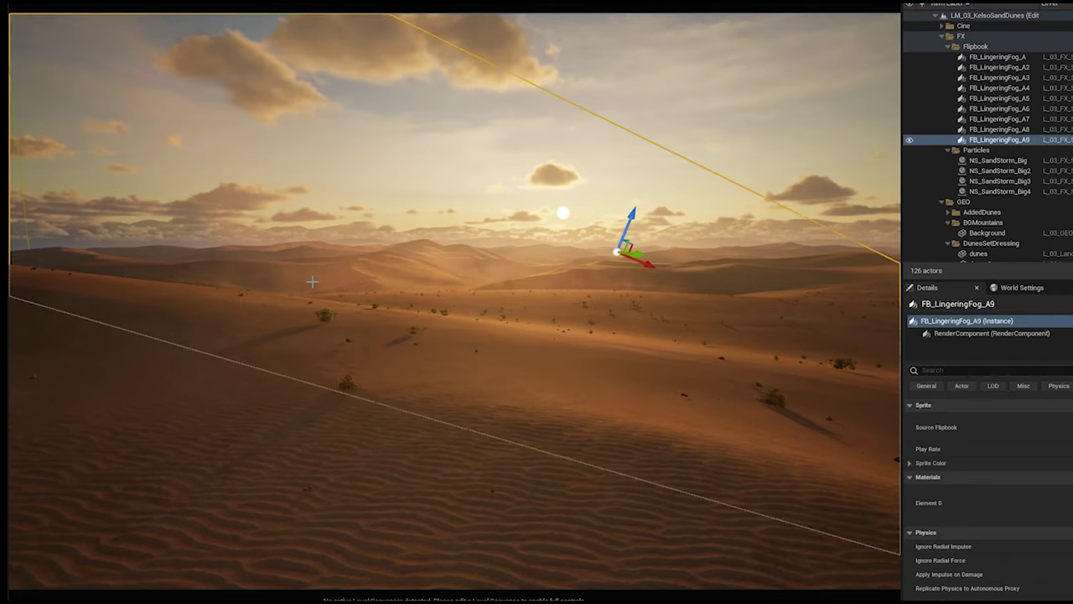
right_click_drag(312, 282, 539, 123)
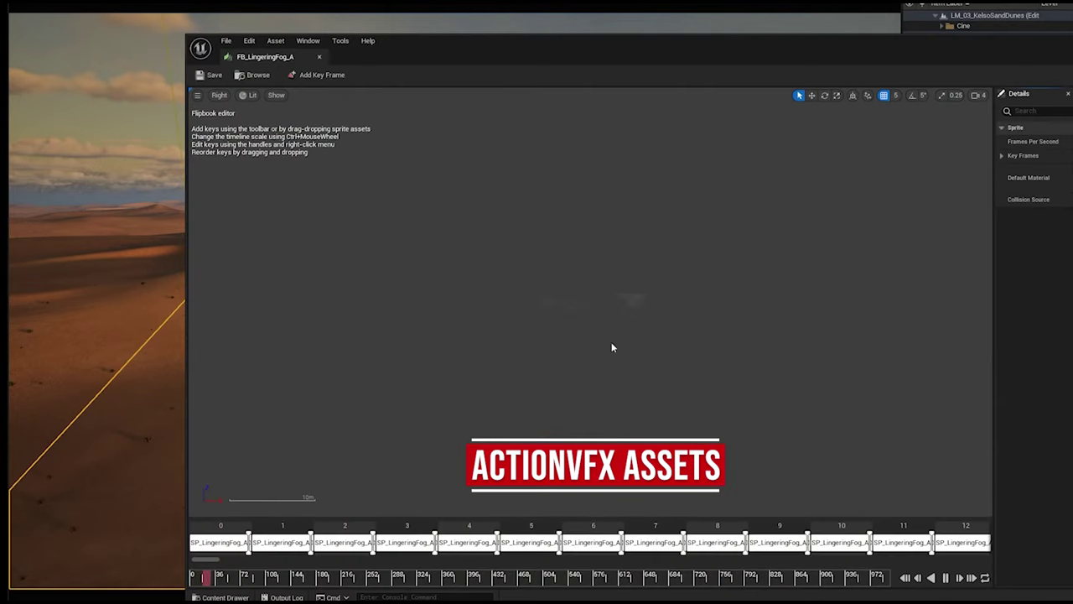
scroll(613, 312, "up", 3)
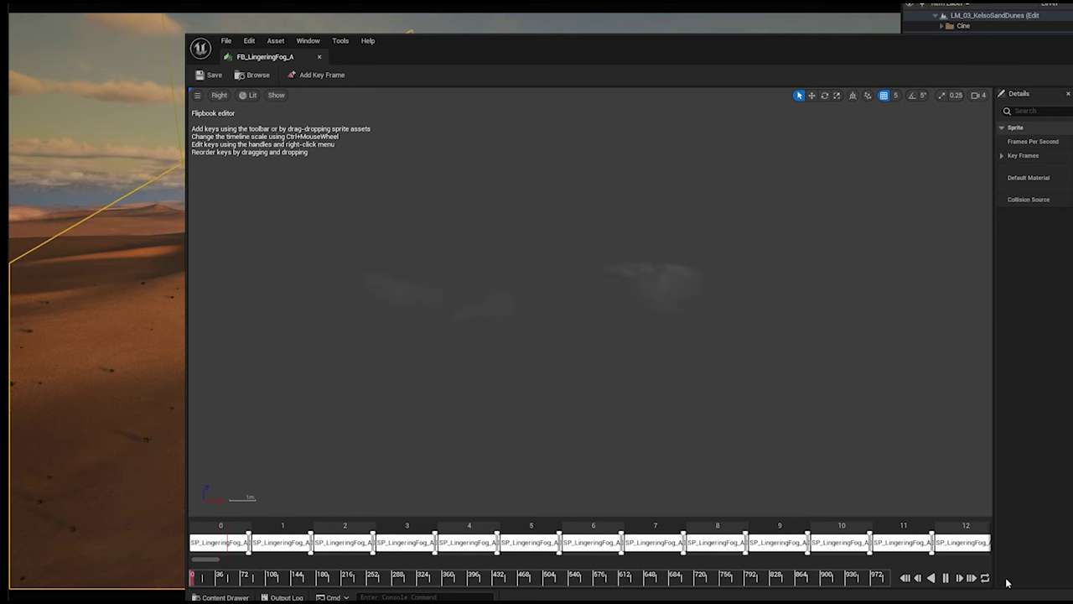
Step: Close the fog flipbook editor, deselect FB_LingeringFog_A9 and look over the sand dunes
left_click_drag(319, 591, 383, 585)
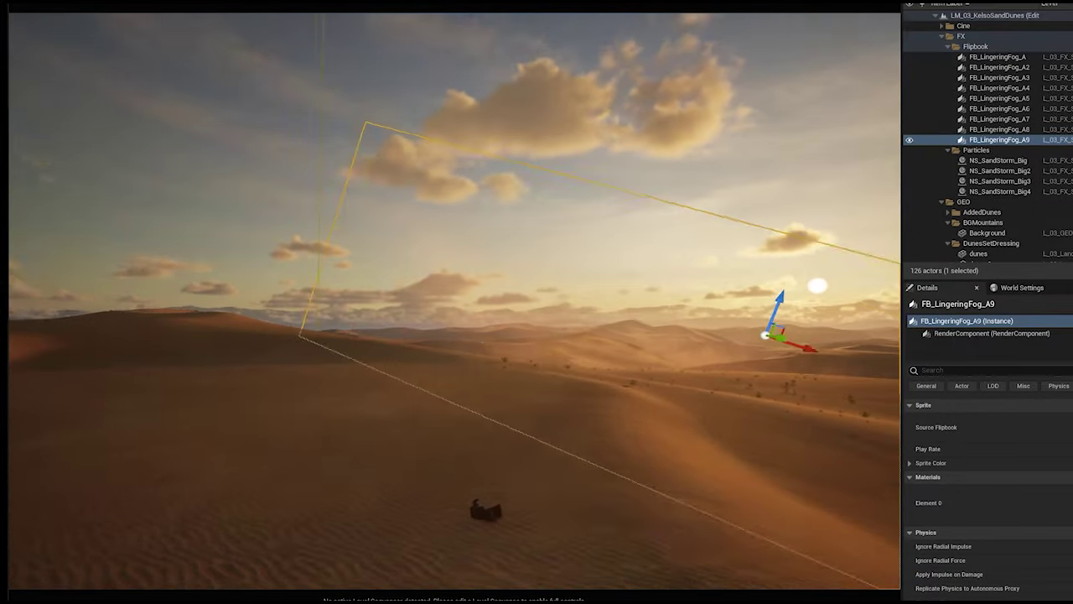
key("Escape")
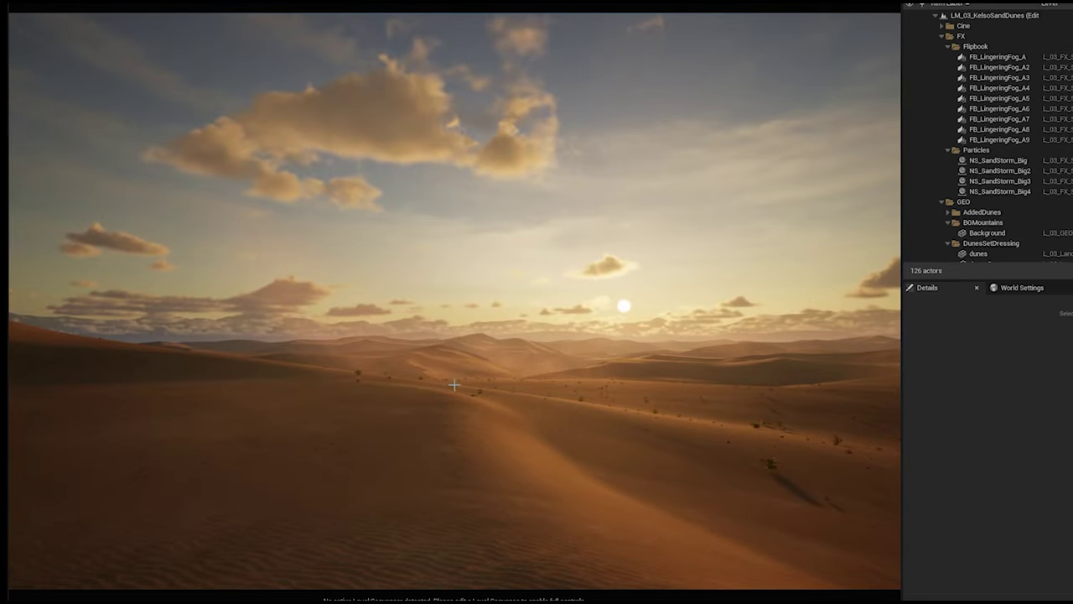
right_click_drag(454, 385, 451, 387)
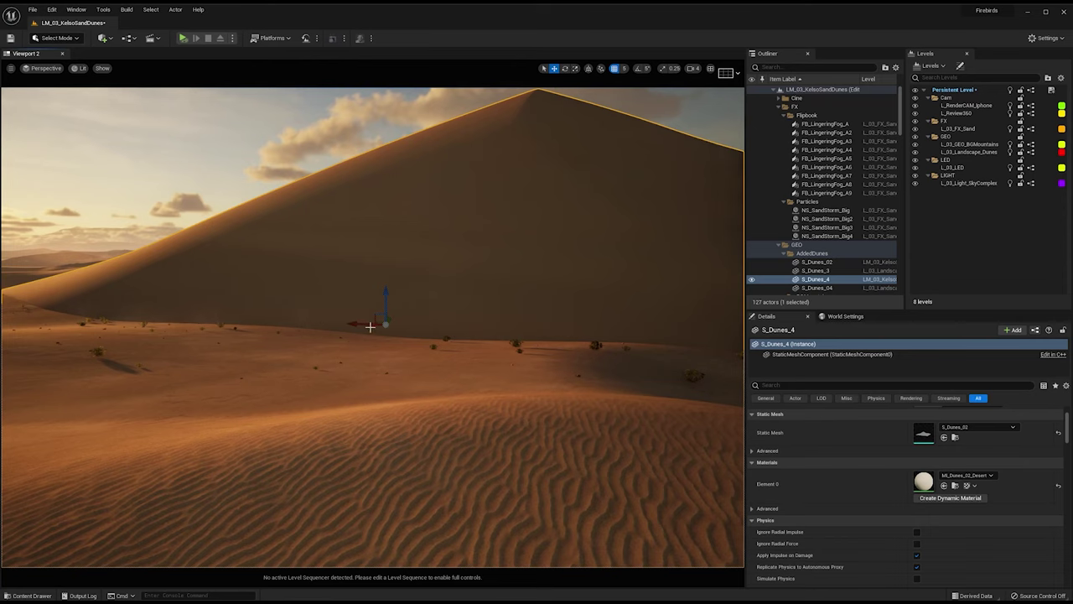
Step: Move the S_Dunes_4 dune from the foreground out to the distant horizon and fine-tune its rotation and position there
left_click_drag(382, 302, 192, 243)
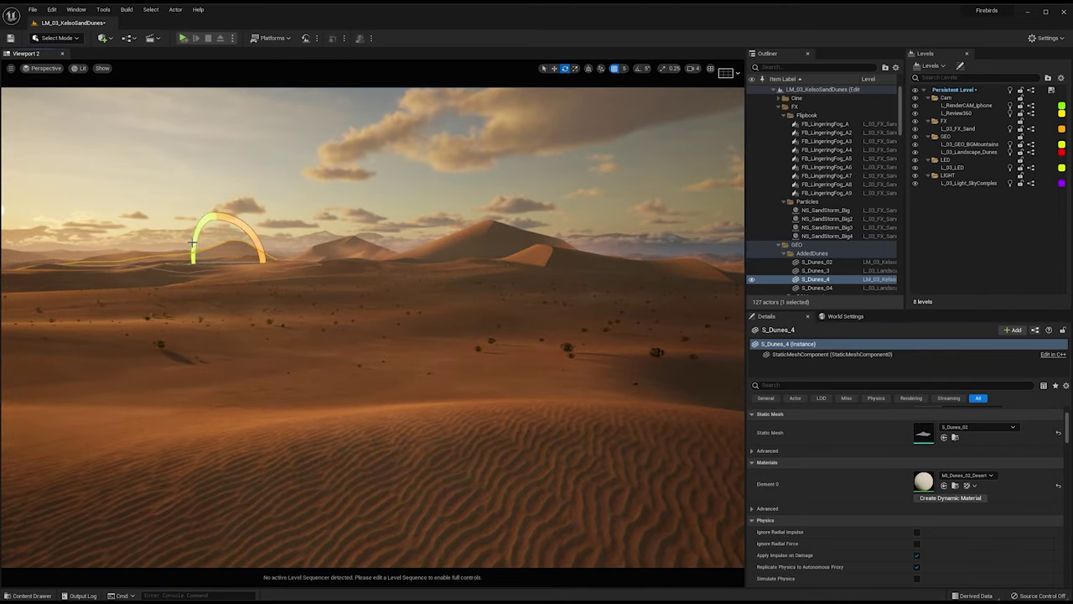
key("w")
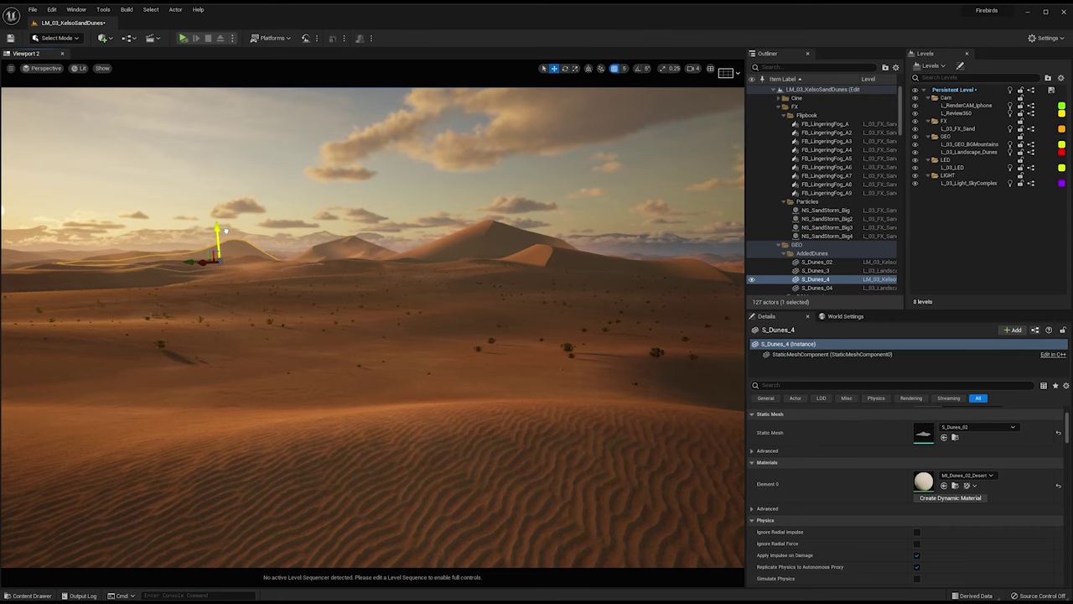
left_click_drag(183, 262, 194, 263)
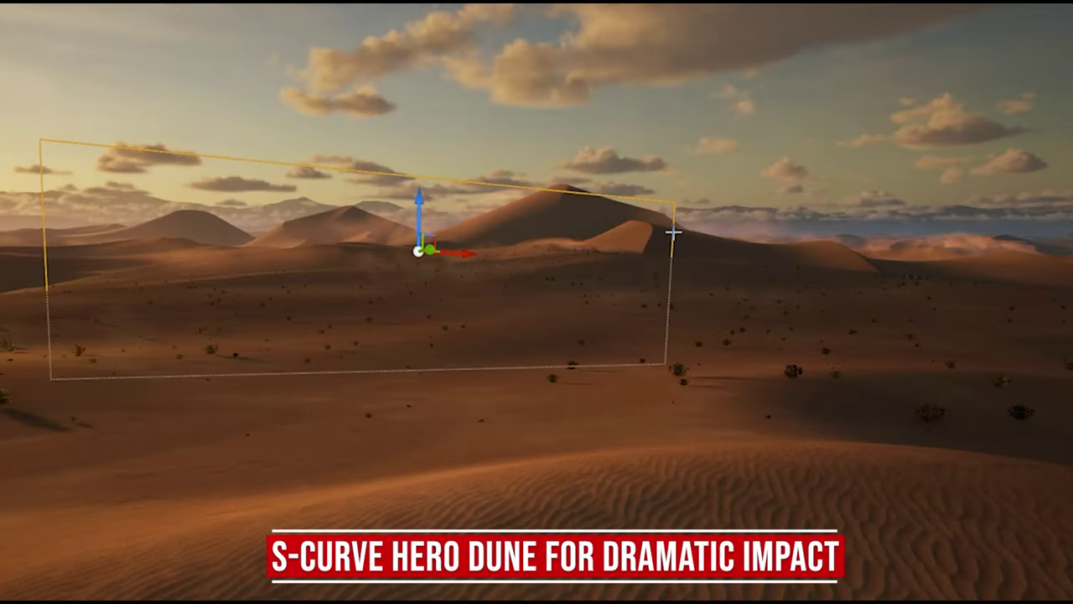
Step: Examine the dunes in game view, from the rippled foreground sand to the mountains and sun on the horizon
key("g")
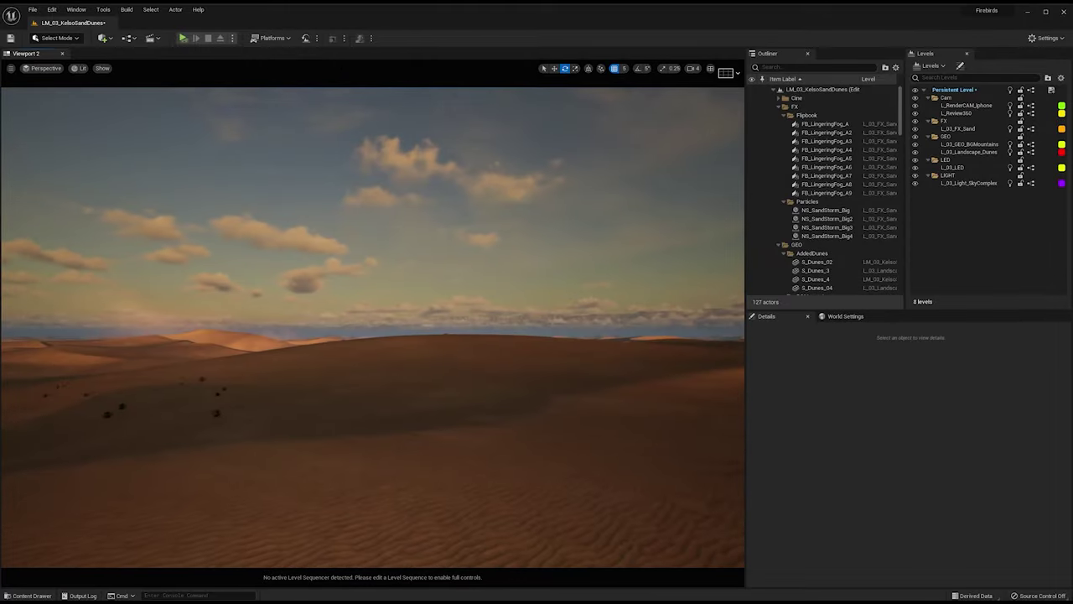
right_click_drag(373, 327, 298, 323)
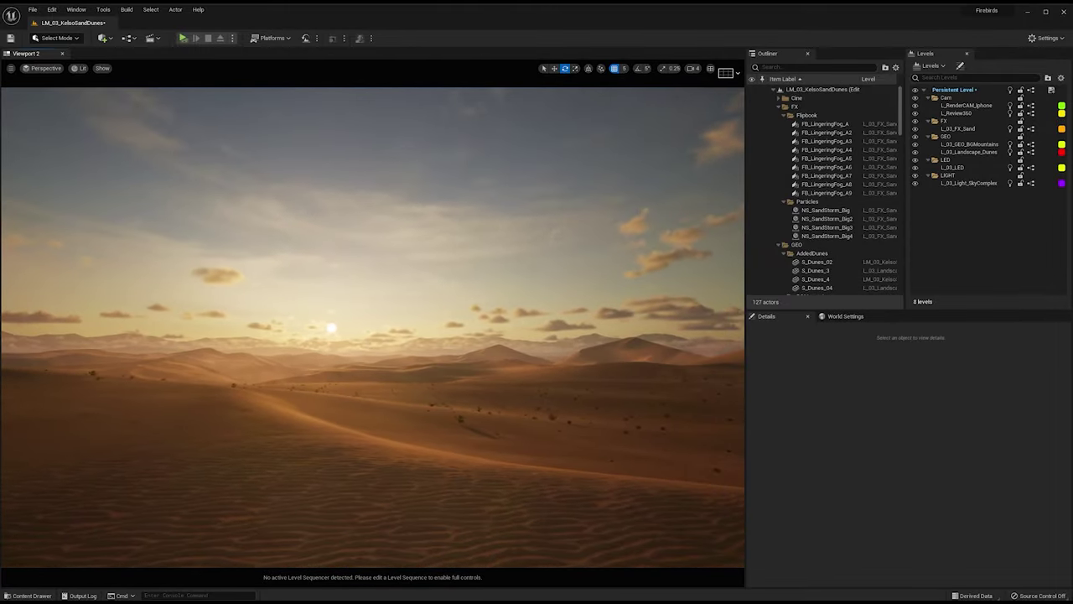
right_click_drag(369, 362, 359, 426)
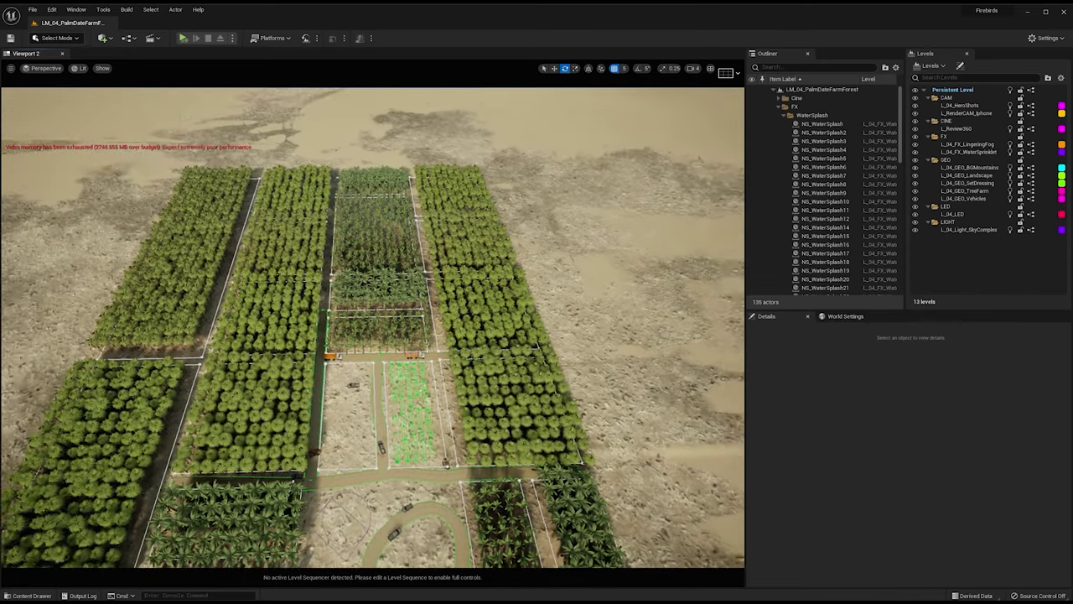
Step: Examine the palm date farm from the aerial plot layout down to the young palms and water sprinklers at ground level
key("w")
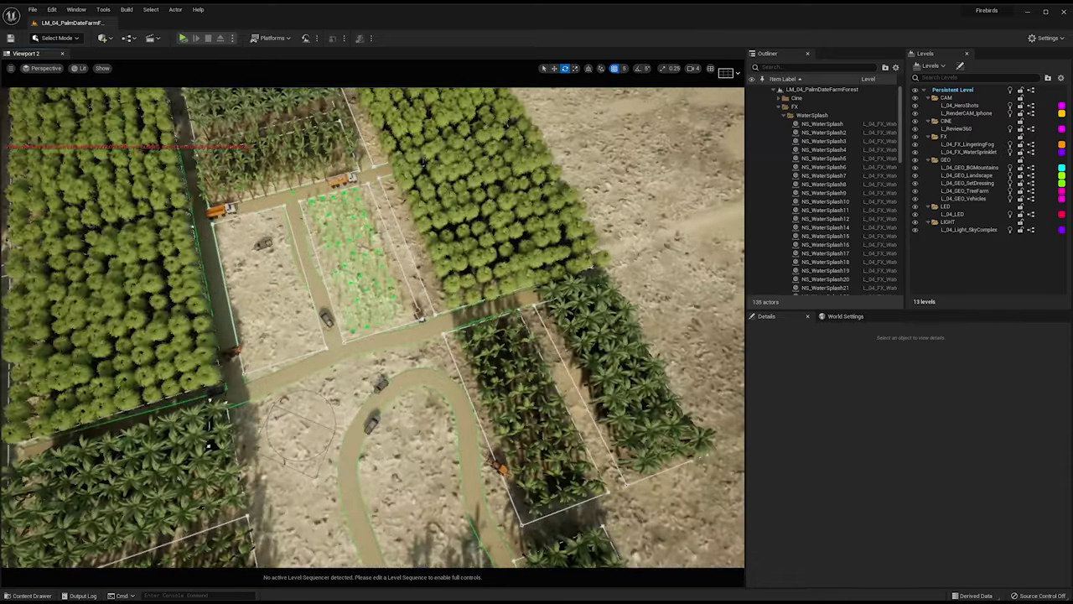
key("w")
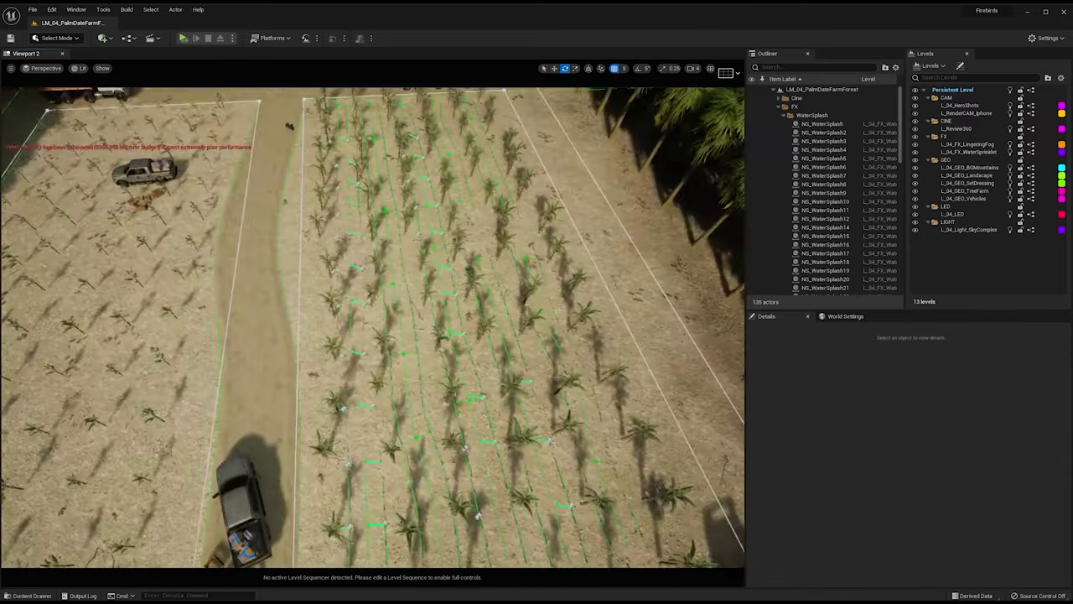
key("w")
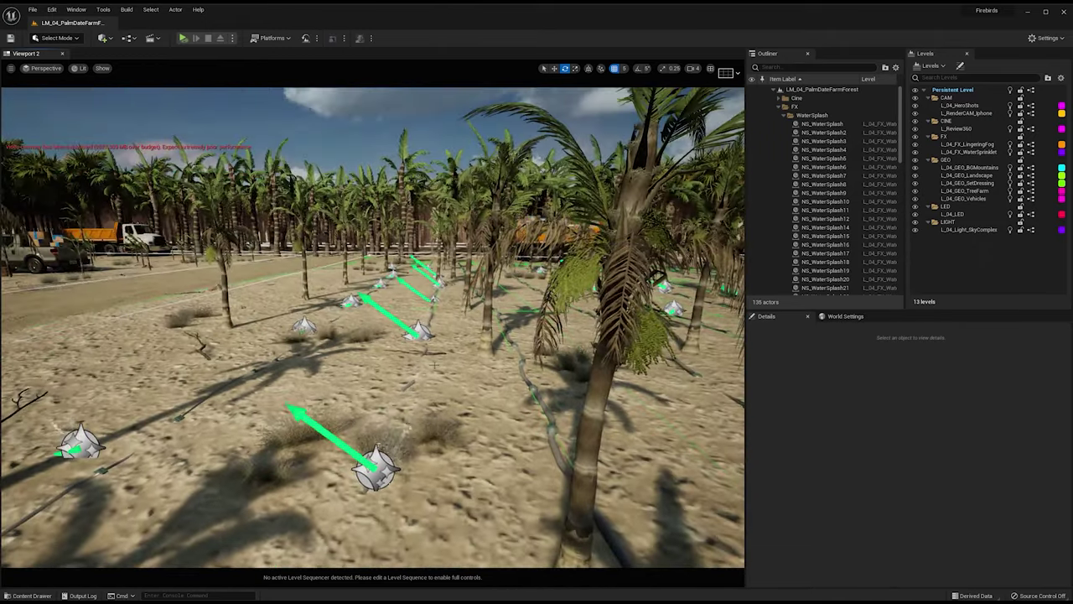
key("g")
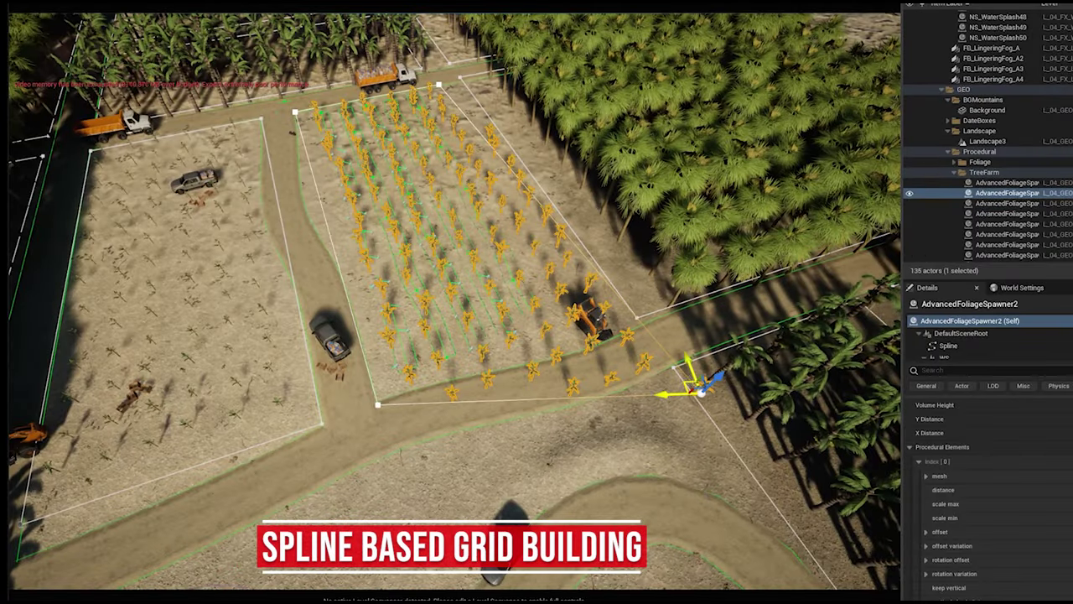
Step: Pull the near corner spline point of AdvancedFoliageSpawner2 in to the road's edge and inspect the palm rows and irrigation pipes
left_click_drag(620, 345, 588, 290)
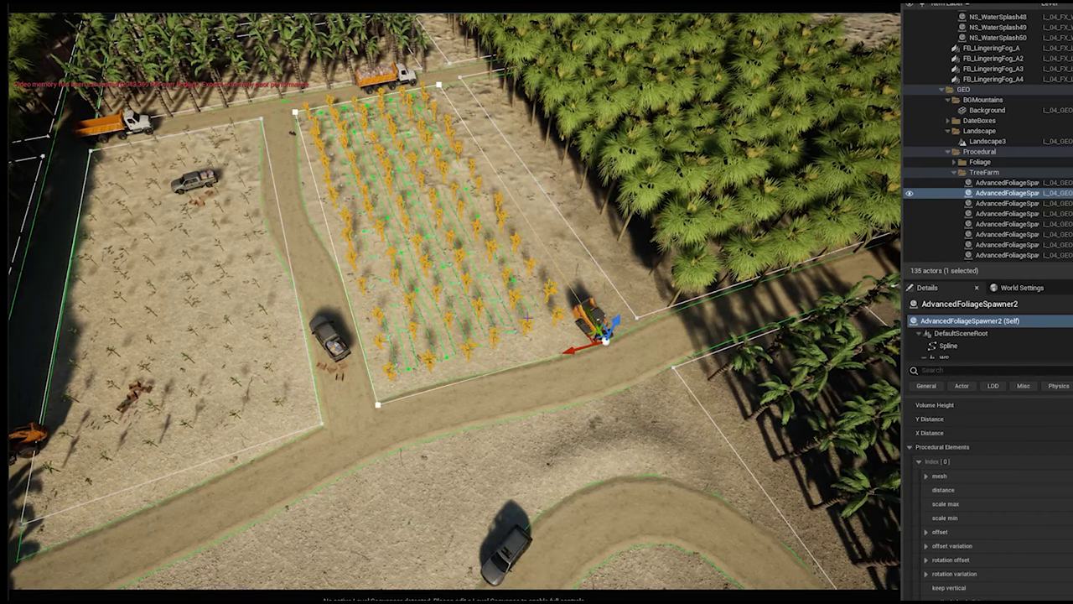
right_click_drag(527, 317, 516, 285)
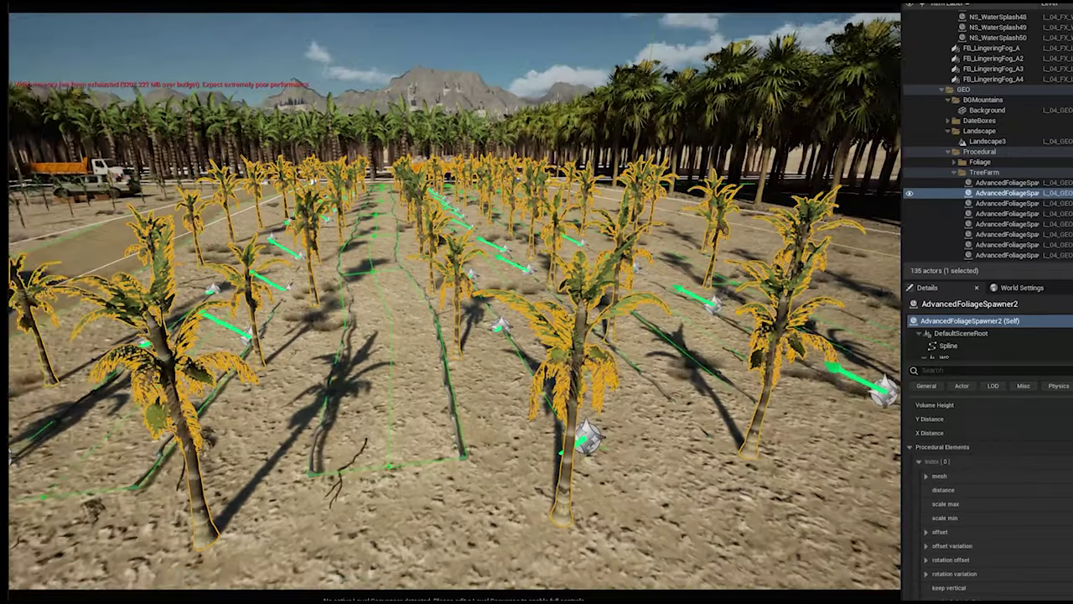
scroll(453, 302, "up", 8)
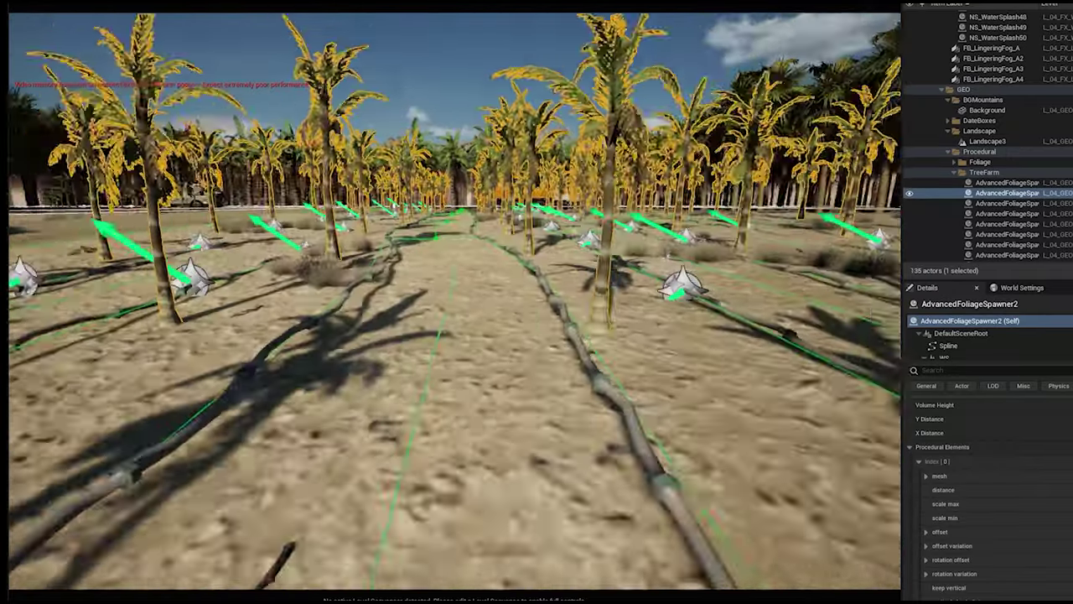
key("g")
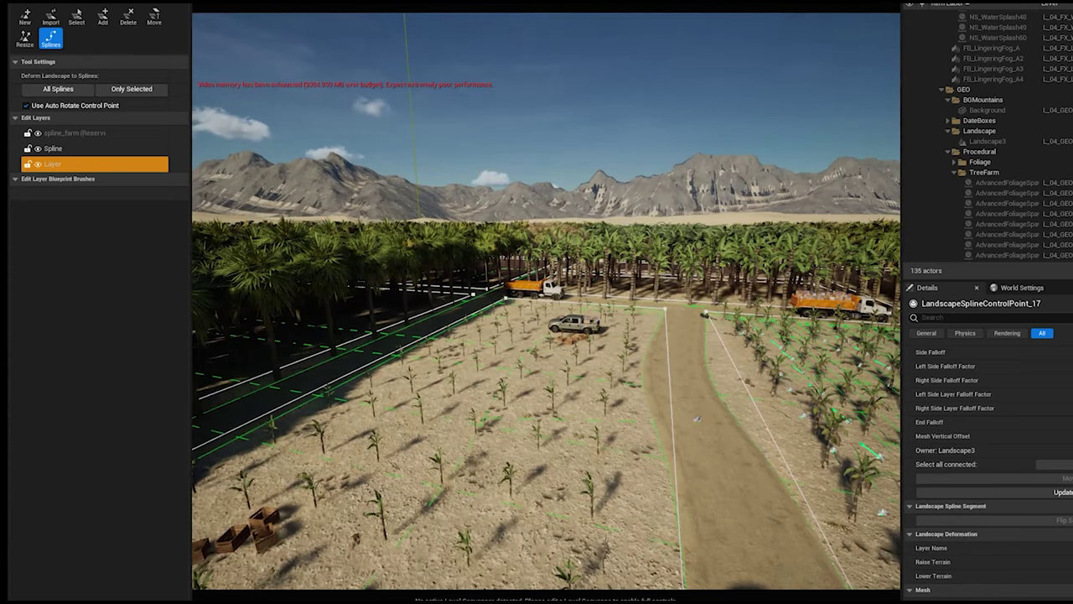
Step: Leave landscape spline editing and survey the farm's dirt roads, parked vehicles and open ground
left_click(78, 2)
left_click(77, 2)
right_click_drag(452, 302, 235, 369)
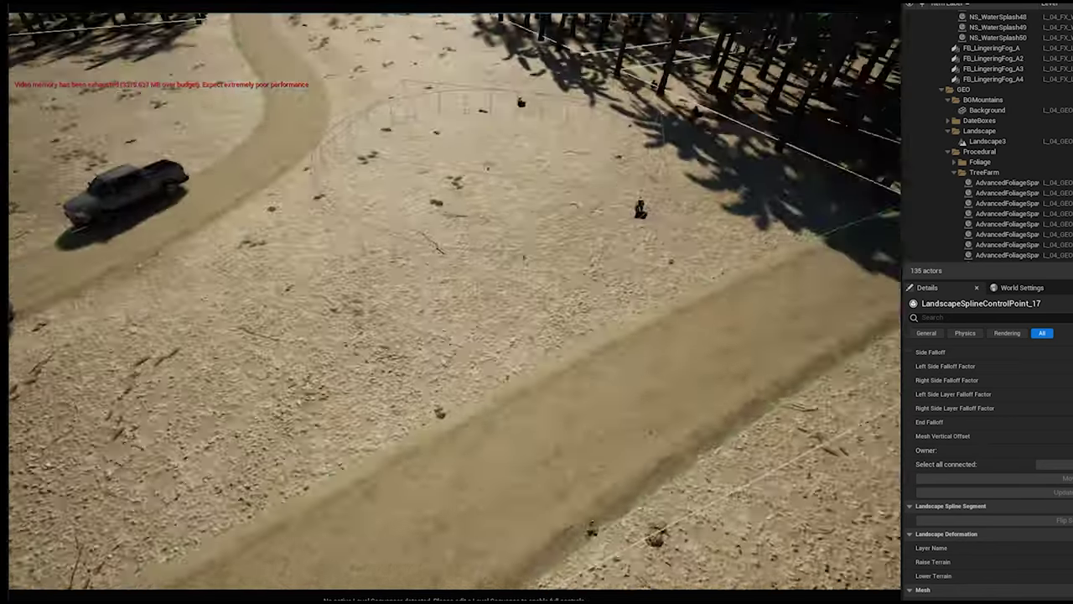
right_click_drag(525, 307, 428, 352)
key("g")
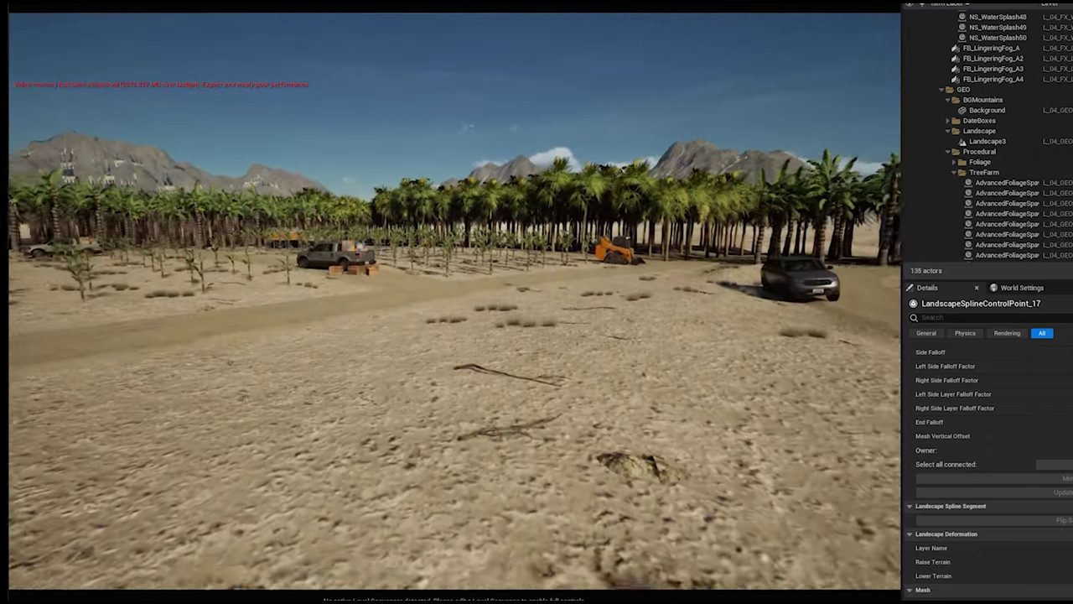
right_click_drag(452, 302, 412, 273)
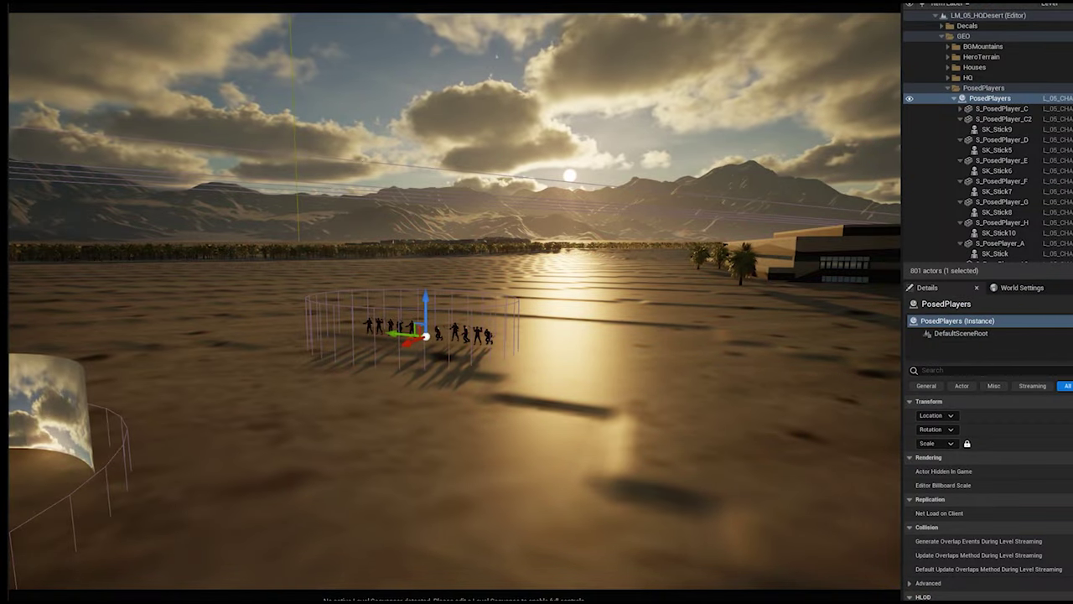
Step: Survey the LM_05_HQDesert level around the posed players, the LED wall, the headquarters building and the highway
key("ctrl+space")
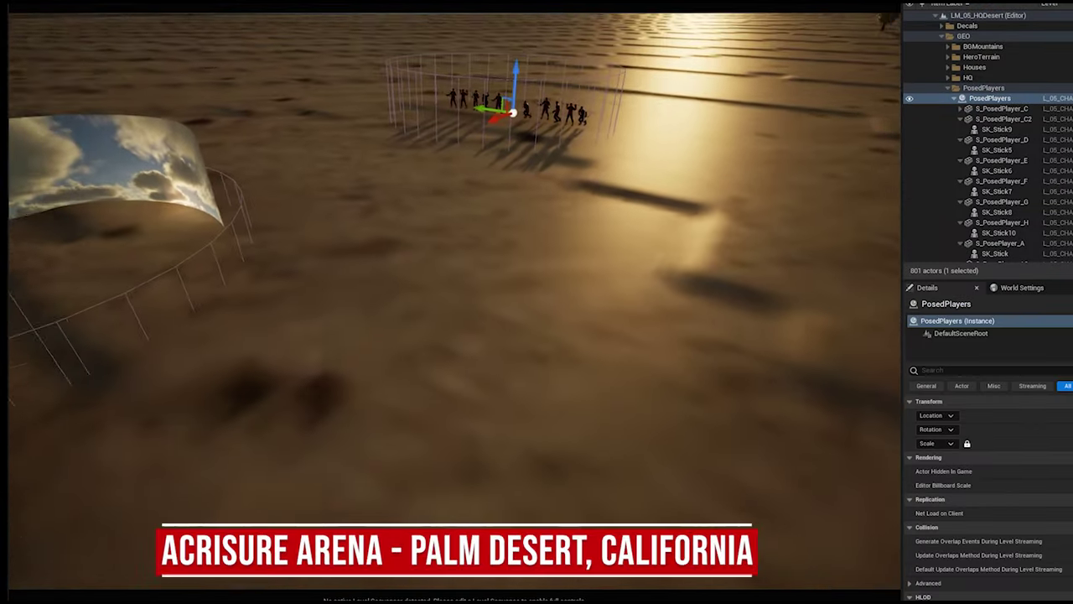
right_click_drag(452, 302, 426, 223)
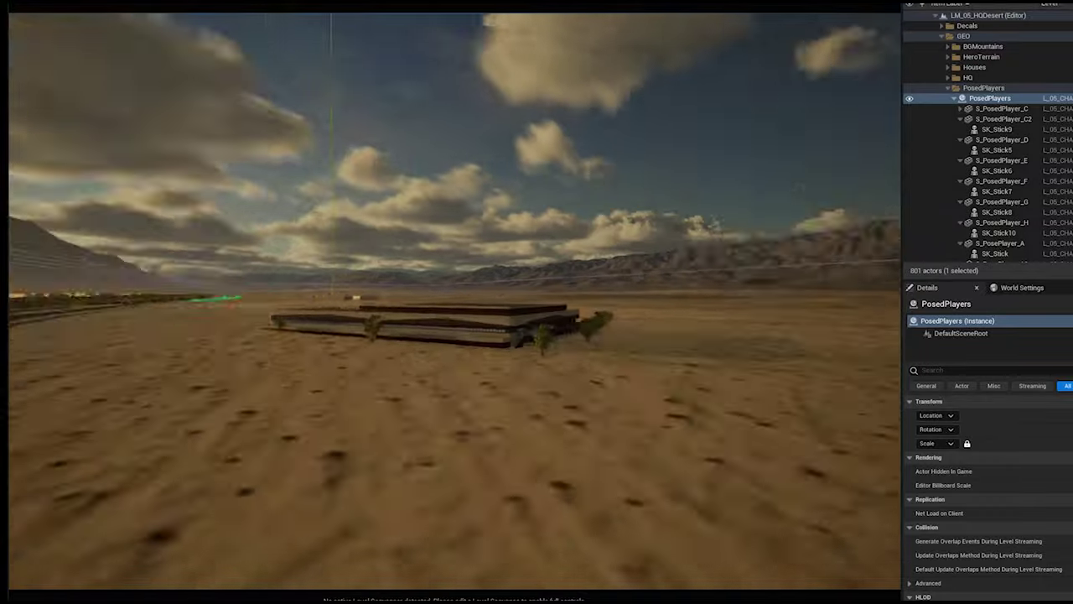
right_click_drag(537, 168, 755, 203)
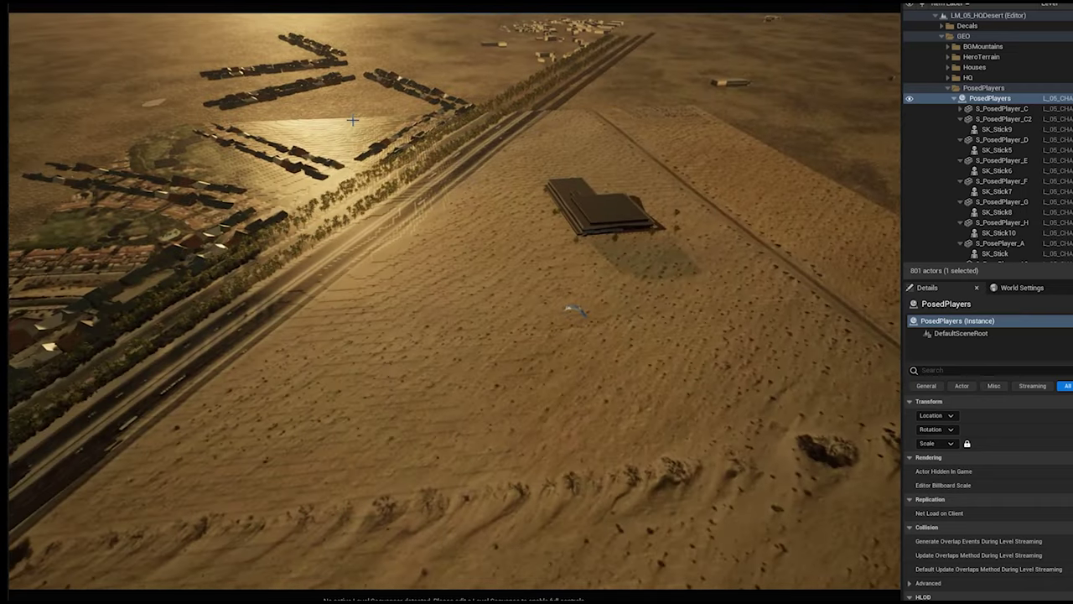
Step: Hide the 05_LidarHeight_closeup hero terrain mesh and view the landscape beneath it at ground level
left_click(352, 121)
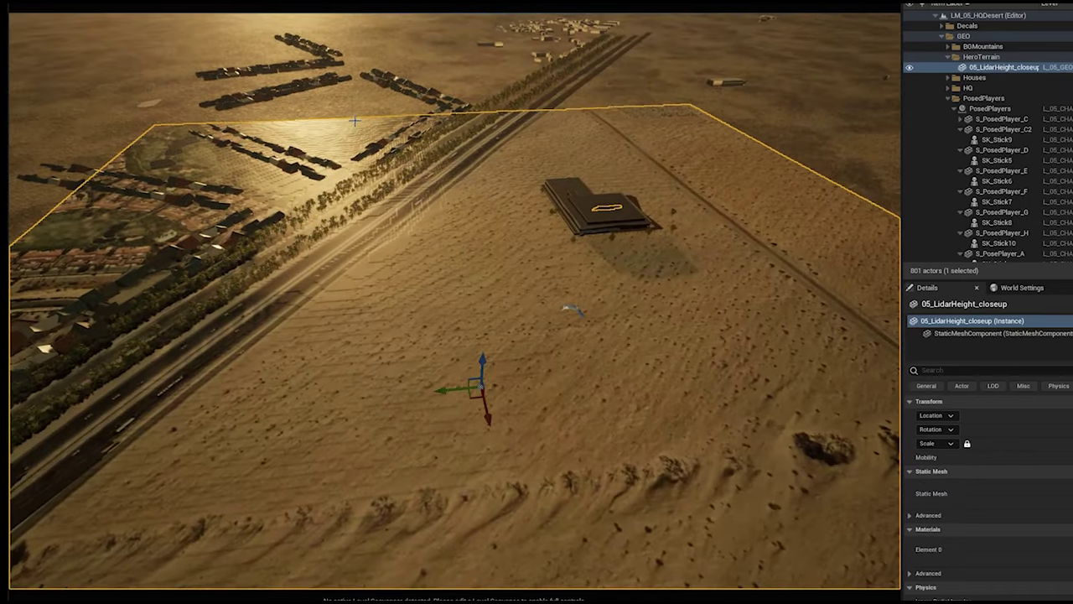
left_click(910, 68)
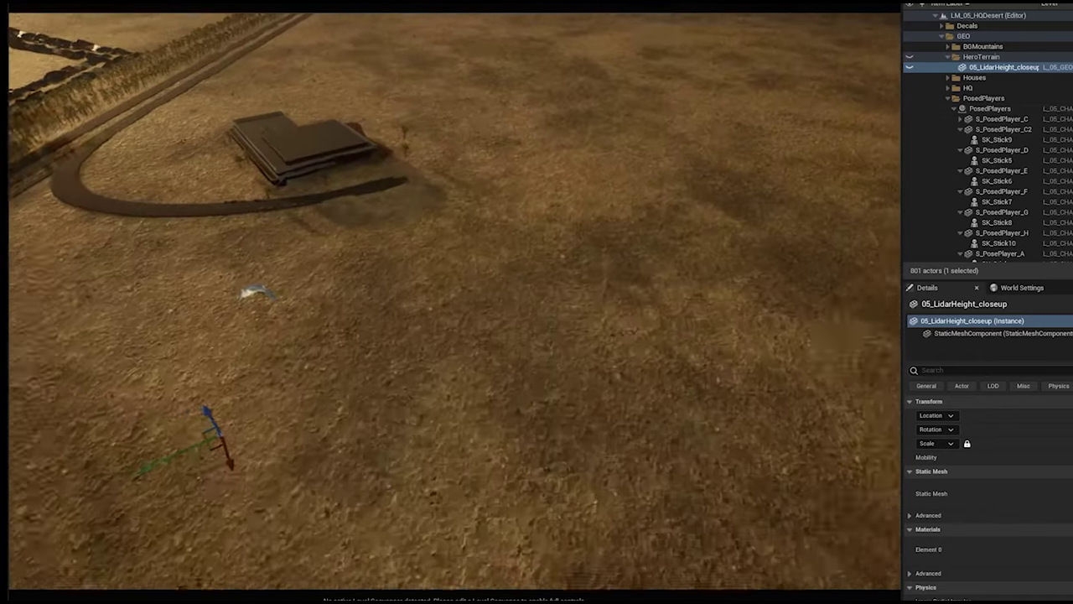
right_click_drag(455, 302, 452, 172)
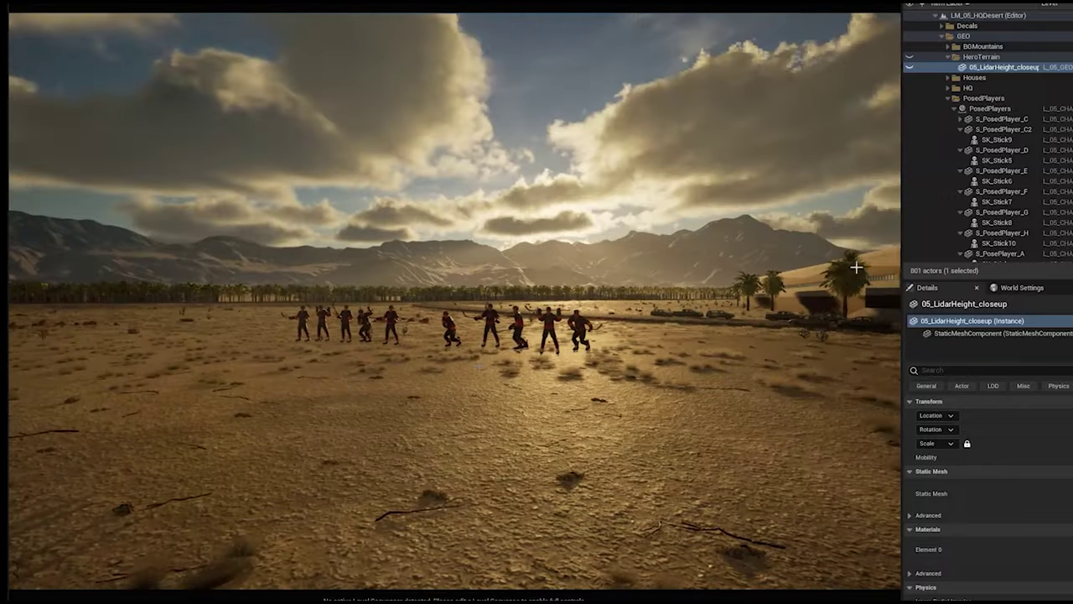
Step: Lower the PosedPlayers group onto the desert ground and view the players against the headquarters and its surroundings
left_click(516, 312)
left_click(986, 109)
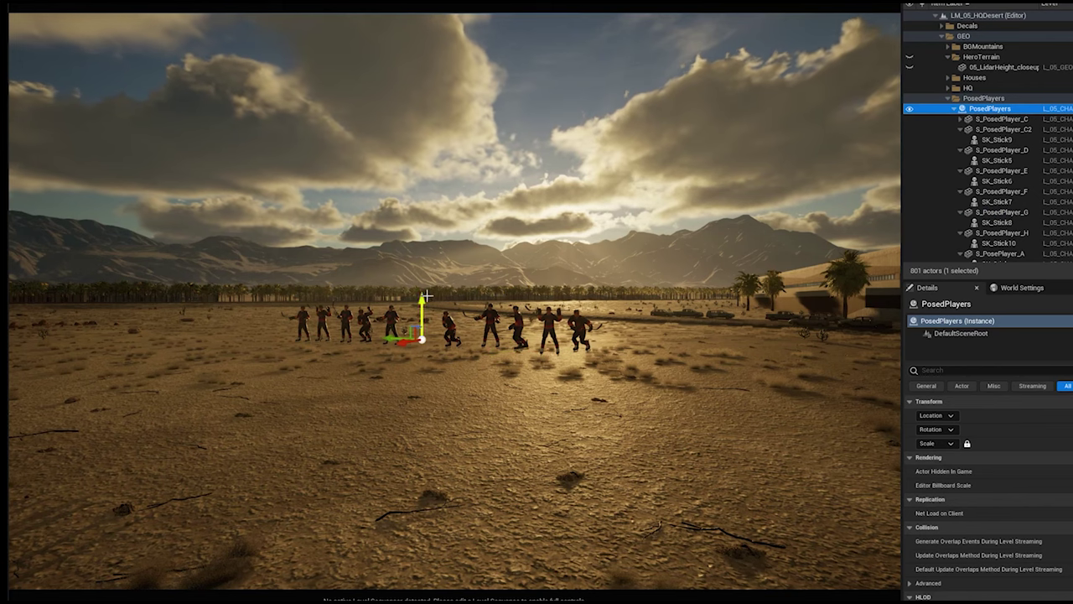
left_click_drag(422, 303, 451, 350)
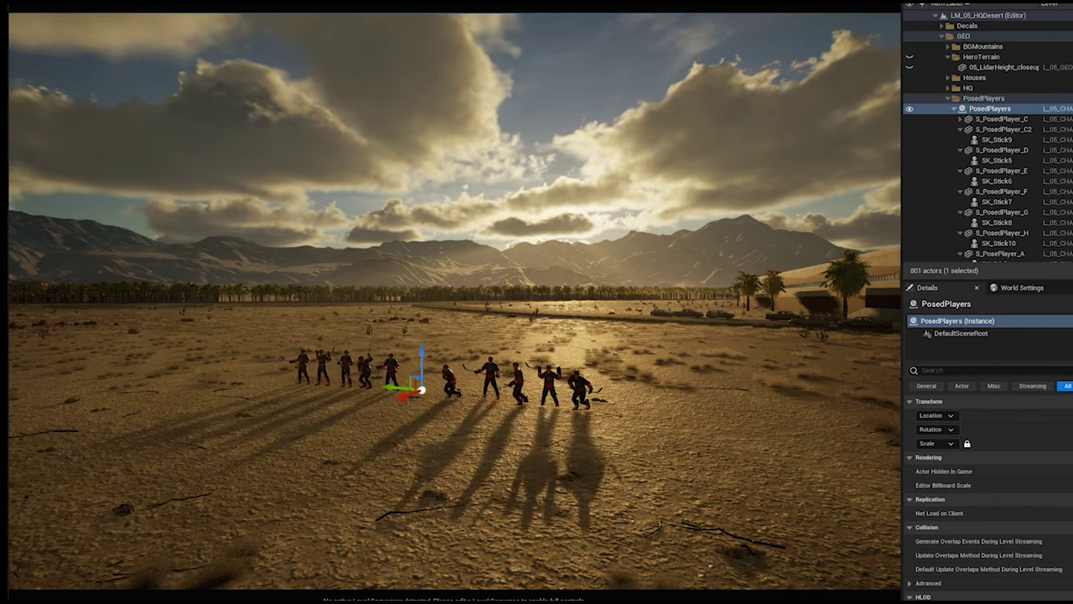
right_click_drag(453, 335, 561, 335)
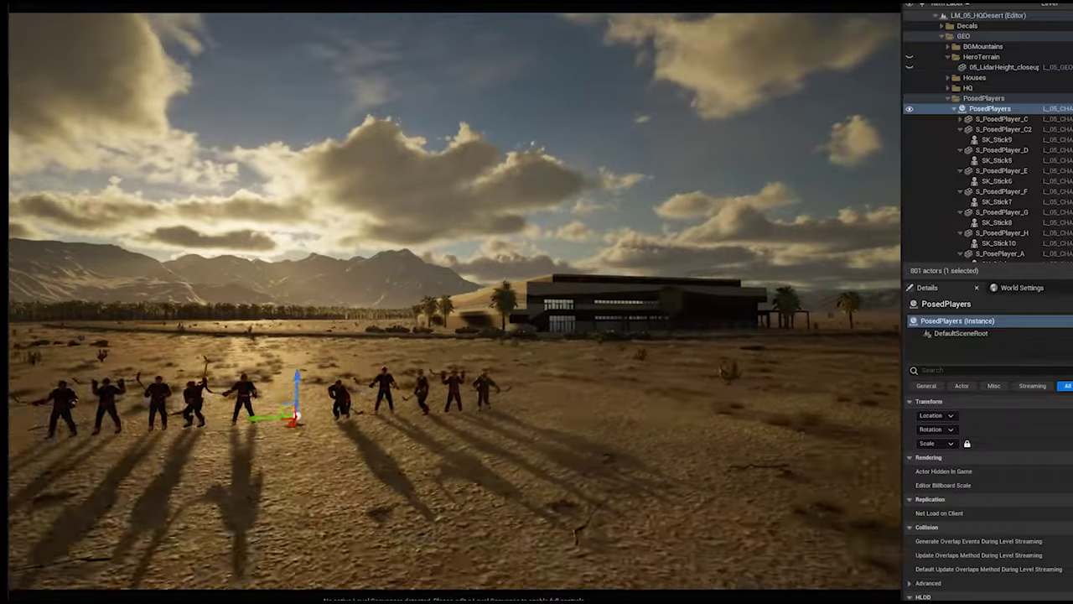
right_click_drag(511, 424, 511, 424)
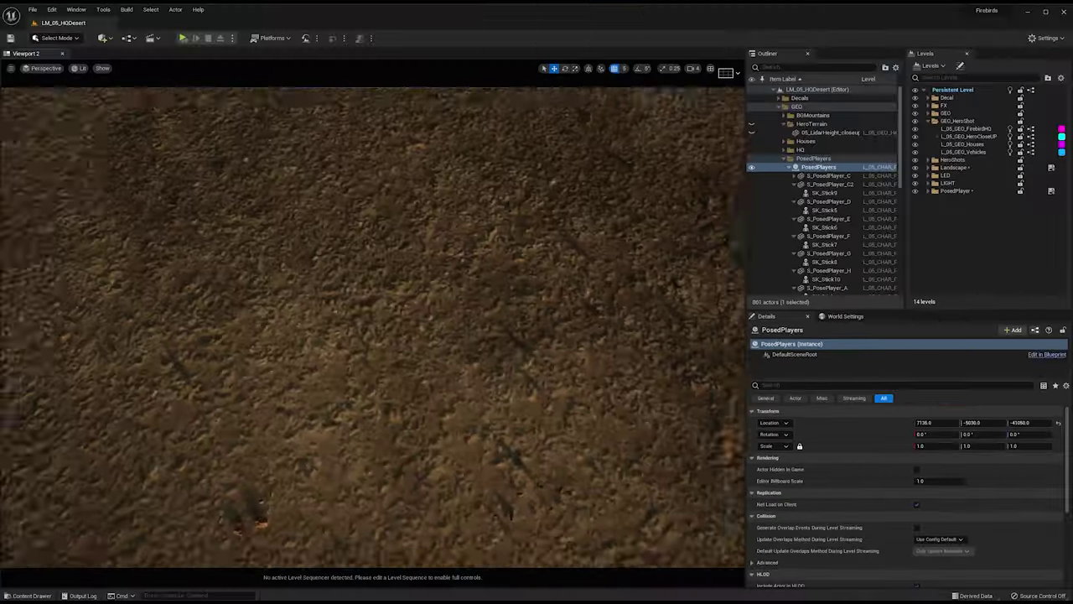
mouse_move(372, 326)
right_mouse_down()
mouse_move(362, 293)
mouse_move(382, 330)
right_mouse_up()
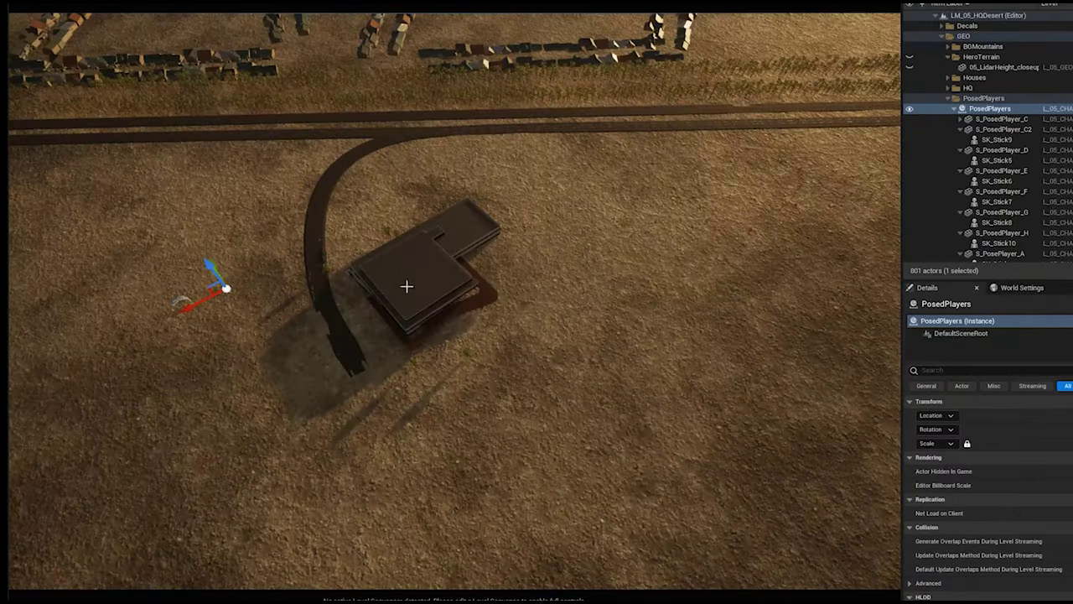
Step: Select the second-level door fixture component of BP_FirebirdsHQ and locate its static mesh among the project assets
left_click(482, 306)
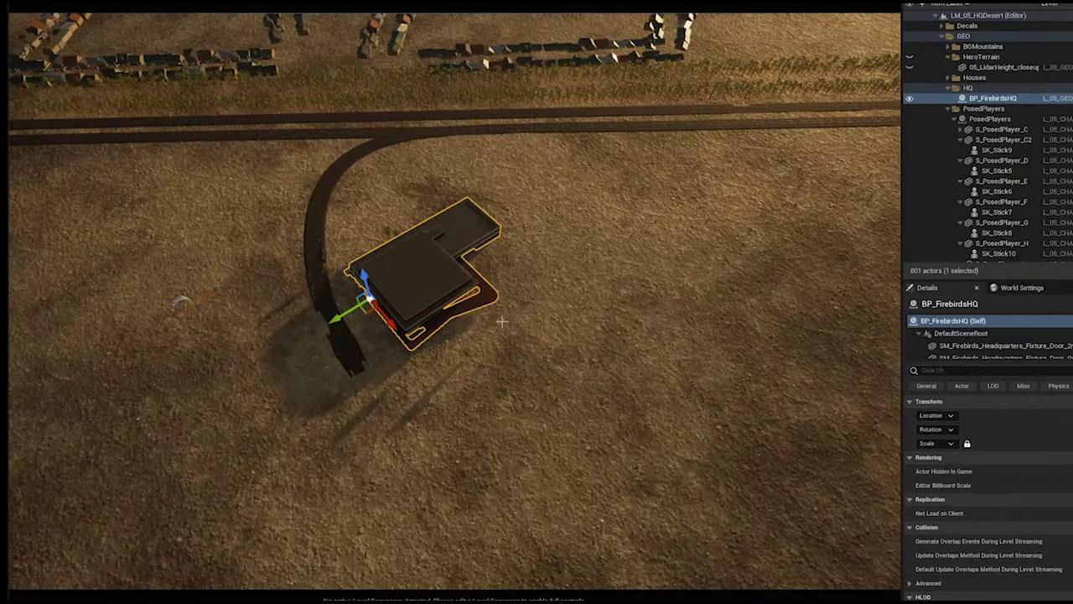
left_click(983, 346)
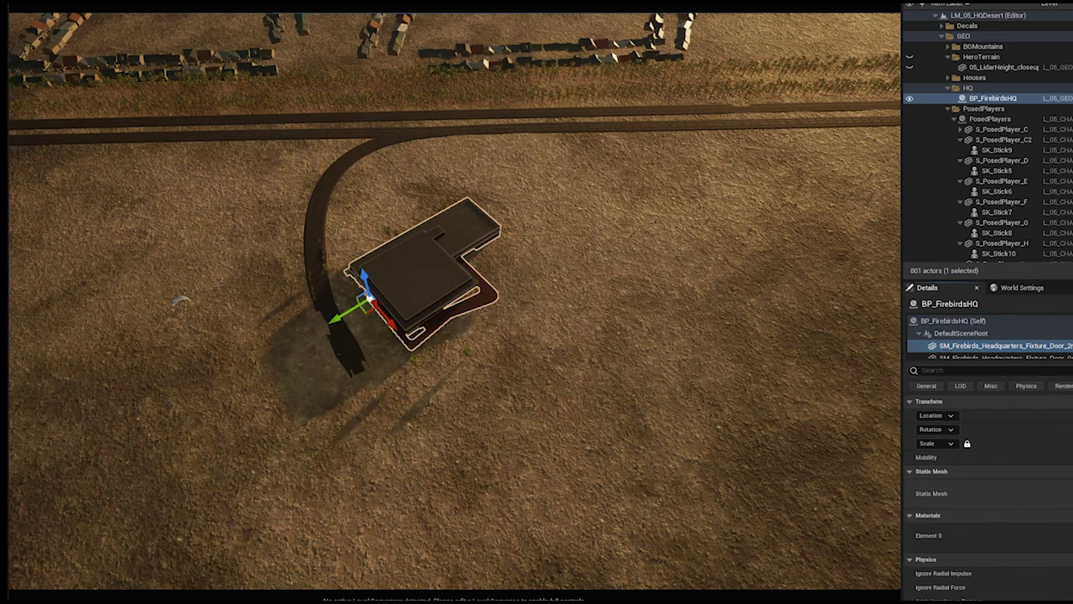
key("ctrl+b")
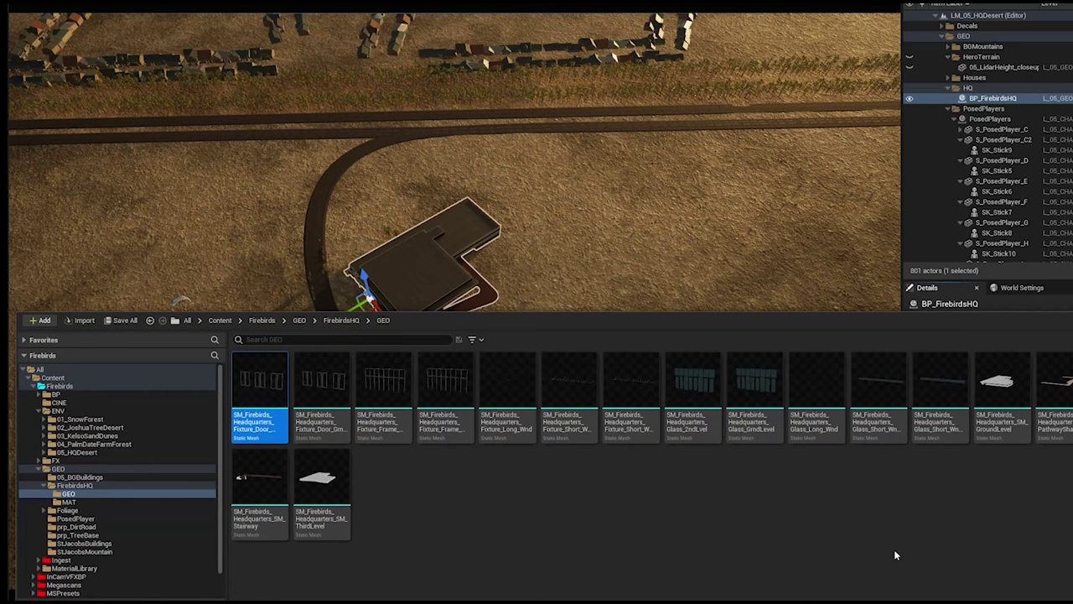
Step: Open the BP_FirebirdsHQ blueprint from the FirebirdsHQ folder and inspect the assembled building in its 3D preview
left_click(80, 486)
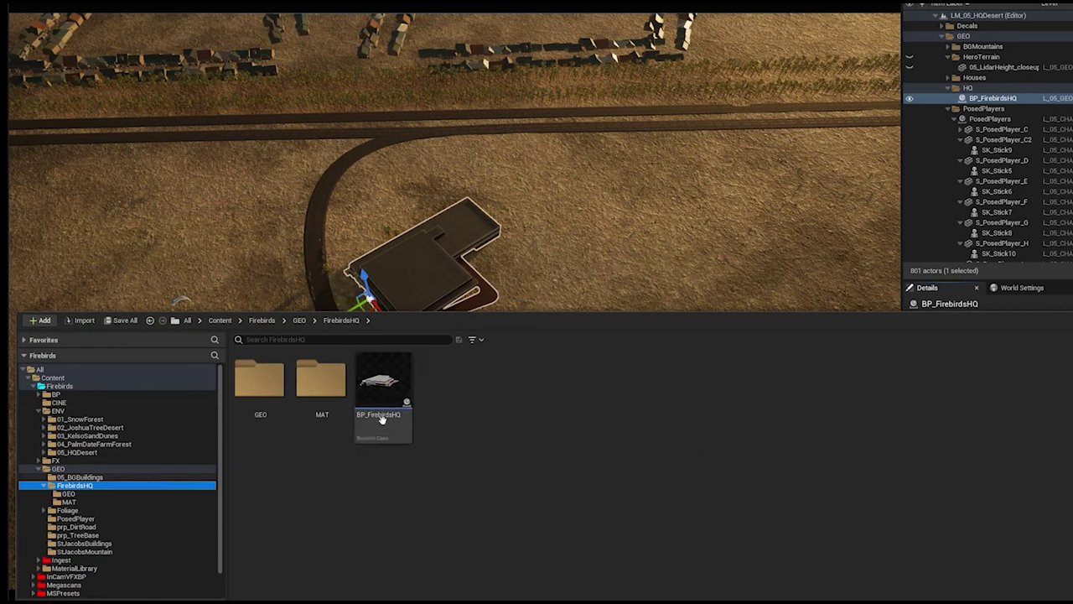
left_click(391, 401)
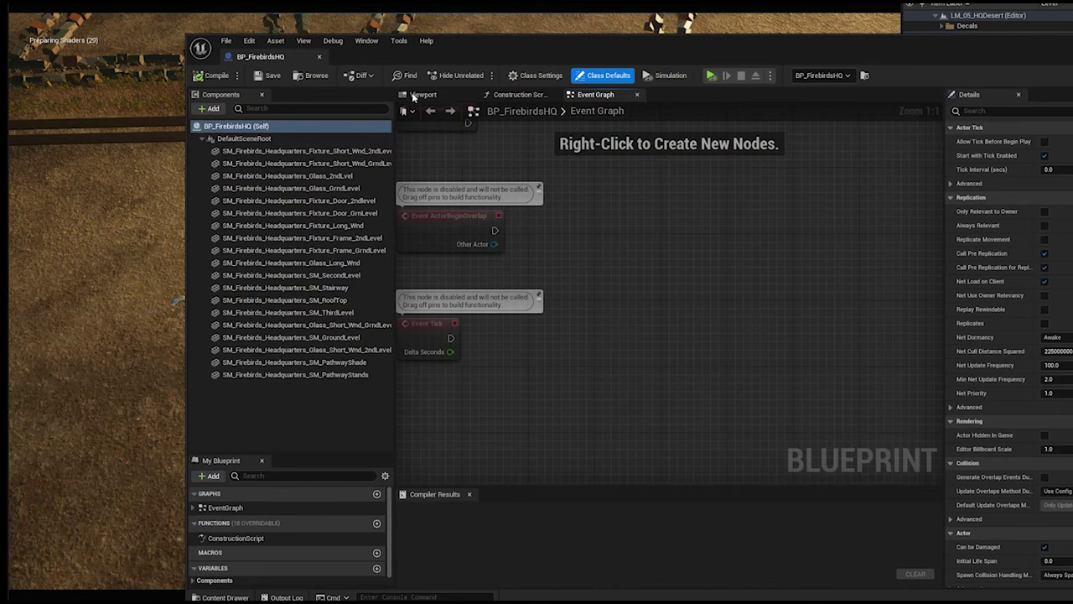
left_click(415, 95)
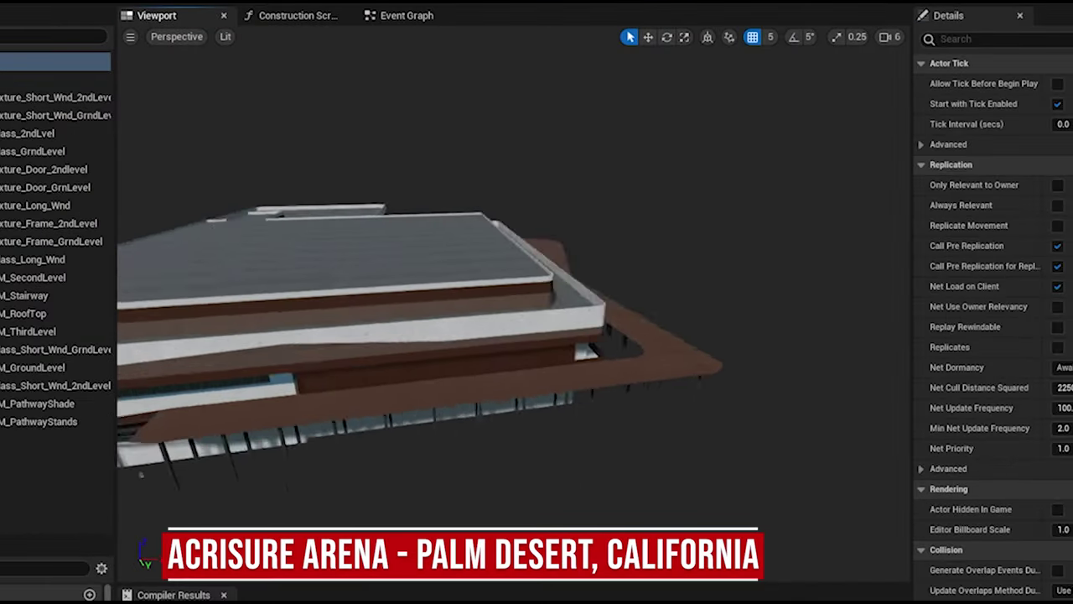
mouse_move(515, 302)
right_mouse_down()
mouse_move(453, 310)
mouse_move(402, 293)
mouse_move(470, 352)
mouse_move(515, 302)
right_mouse_up()
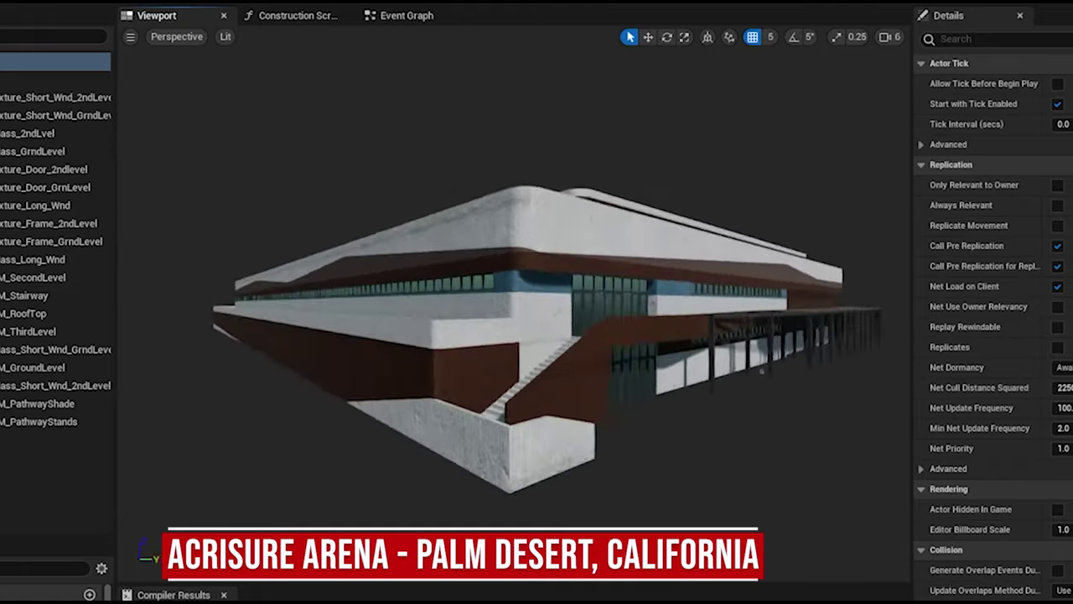